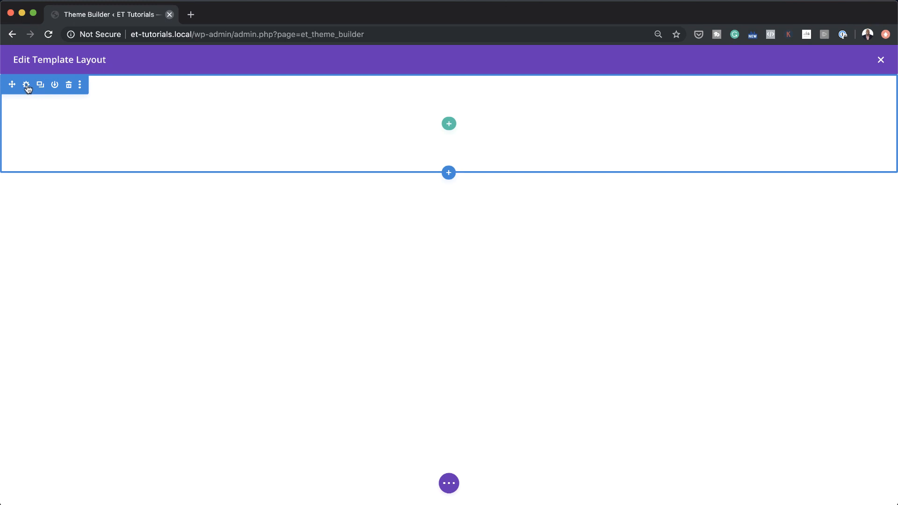
Step: Set the empty section's background color to #000000
{"action": "left_click", "coordinate": [27, 85]}
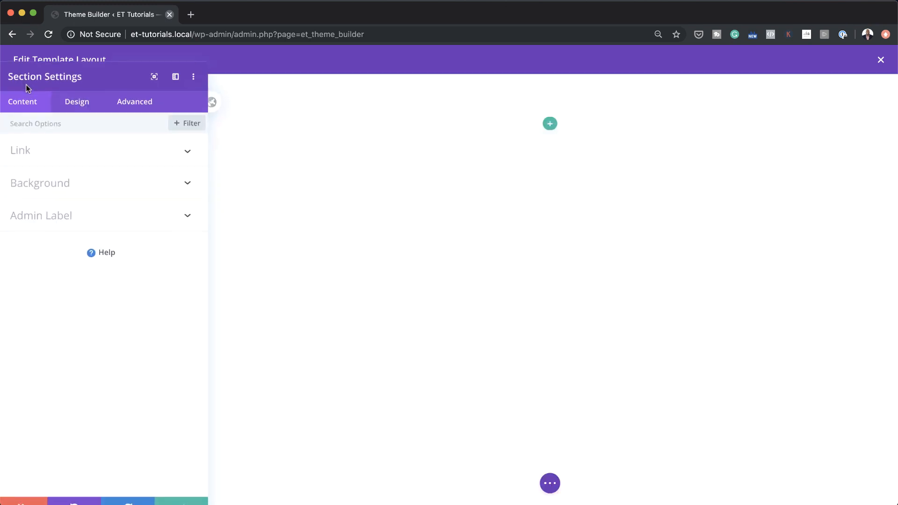
{"action": "left_click", "coordinate": [61, 193]}
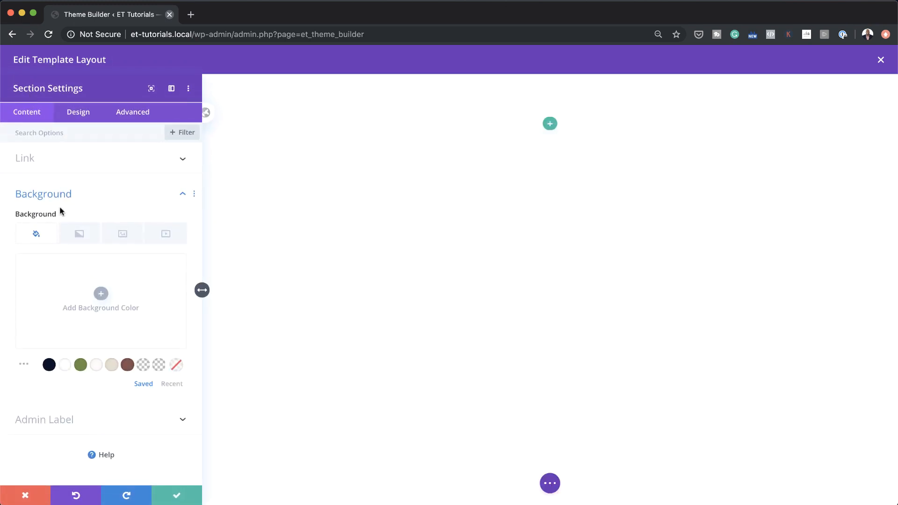
{"action": "left_click", "coordinate": [101, 294]}
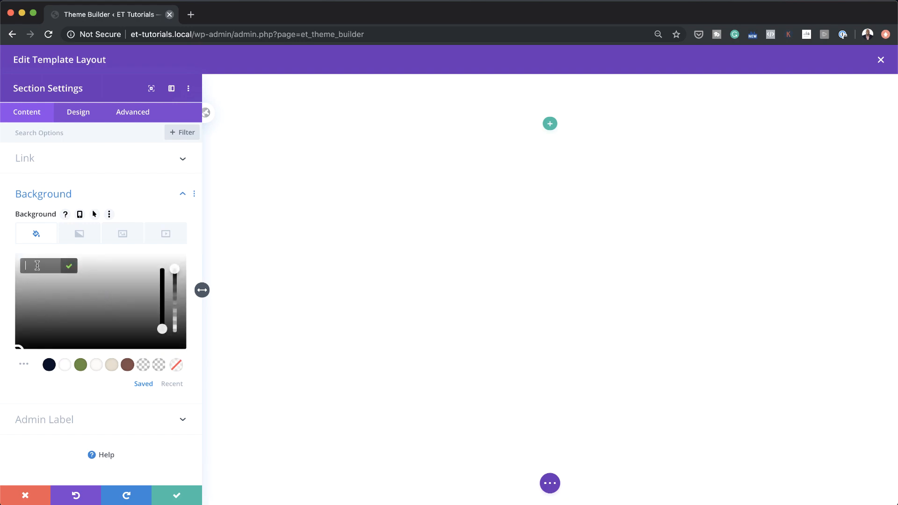
{"action": "type", "text": "#000000"}
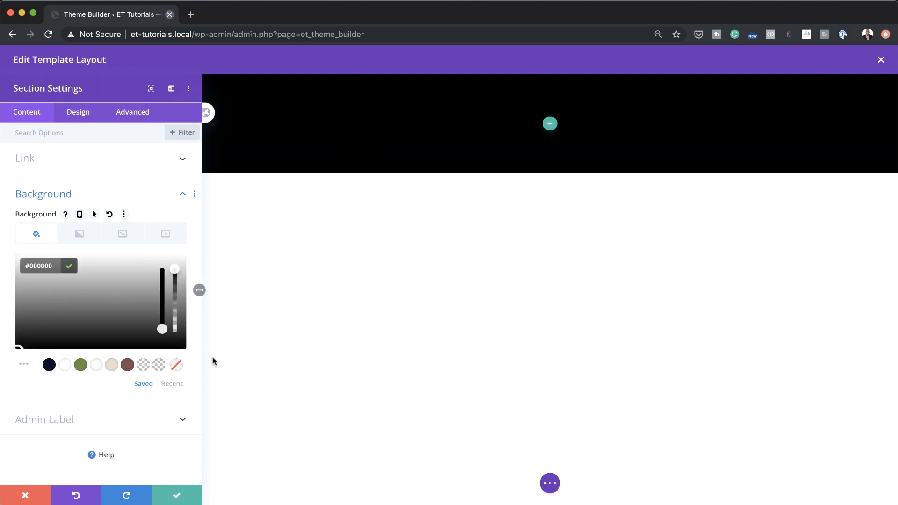
Step: Set the section's margin to 6vw on all four sides, linking top with bottom and left with right
{"action": "left_click", "coordinate": [83, 117]}
{"action": "left_click", "coordinate": [53, 252]}
{"action": "scroll", "coordinate": [47, 243], "scroll_direction": "down", "scroll_amount": 3}
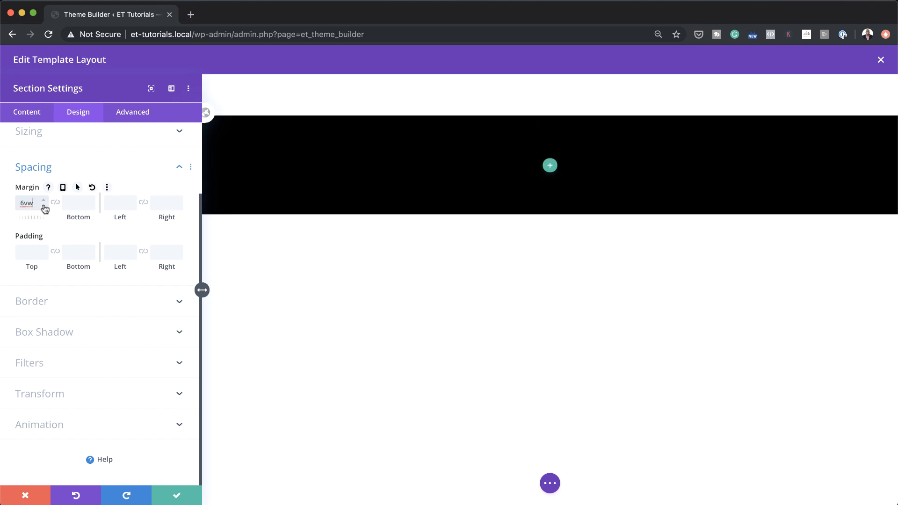
{"action": "left_click", "coordinate": [55, 203]}
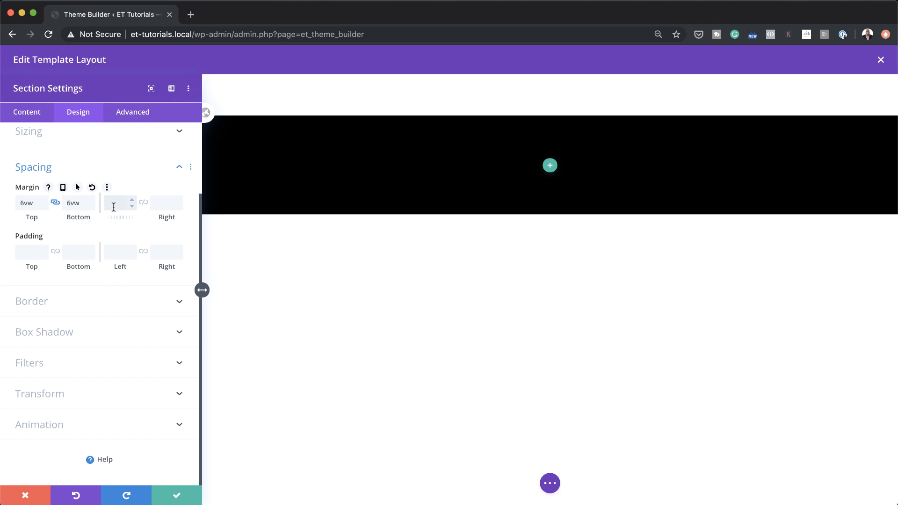
{"action": "left_click", "coordinate": [113, 207]}
{"action": "type", "text": "6vw"}
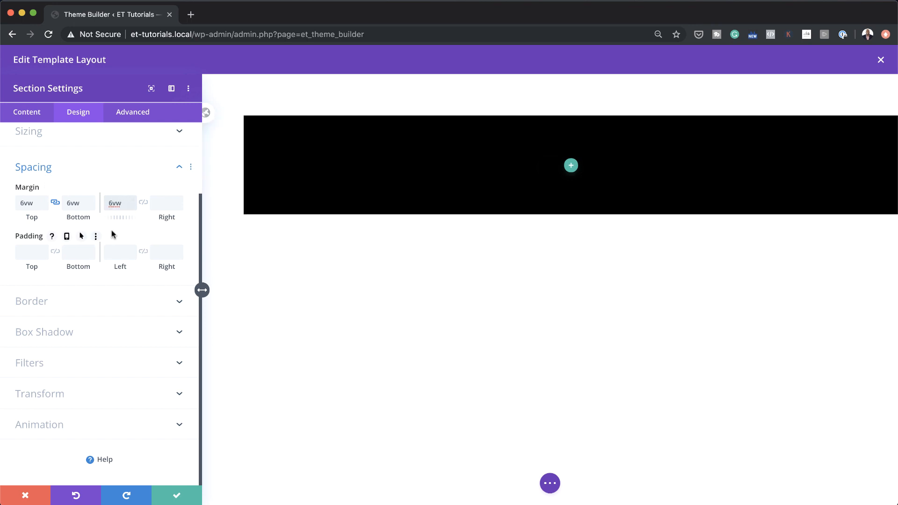
{"action": "left_click", "coordinate": [143, 202]}
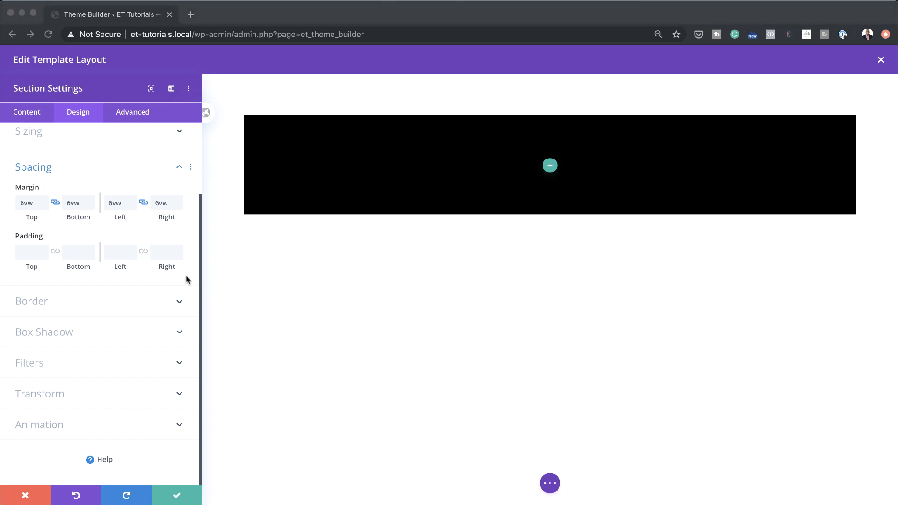
Step: Set the section's left and right padding to 30px, with the two values linked
{"action": "left_click", "coordinate": [115, 253]}
{"action": "type", "text": "30px"}
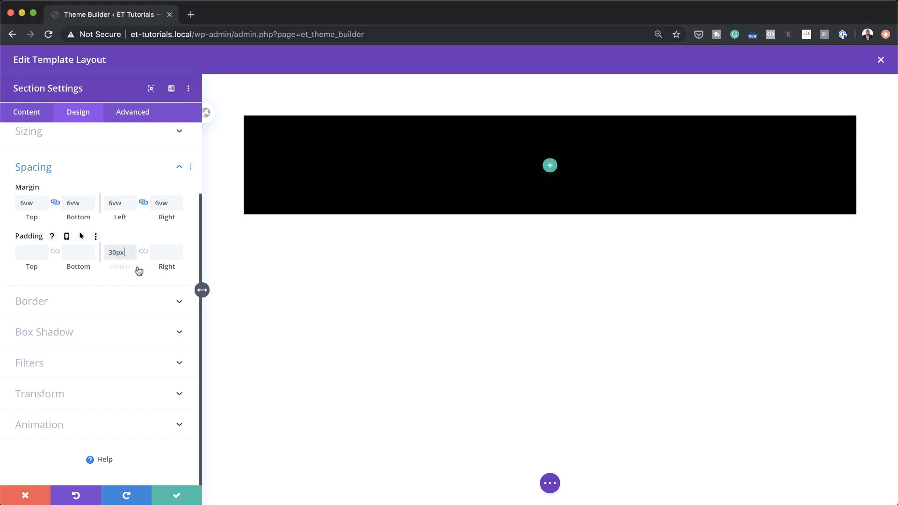
{"action": "left_click", "coordinate": [143, 251]}
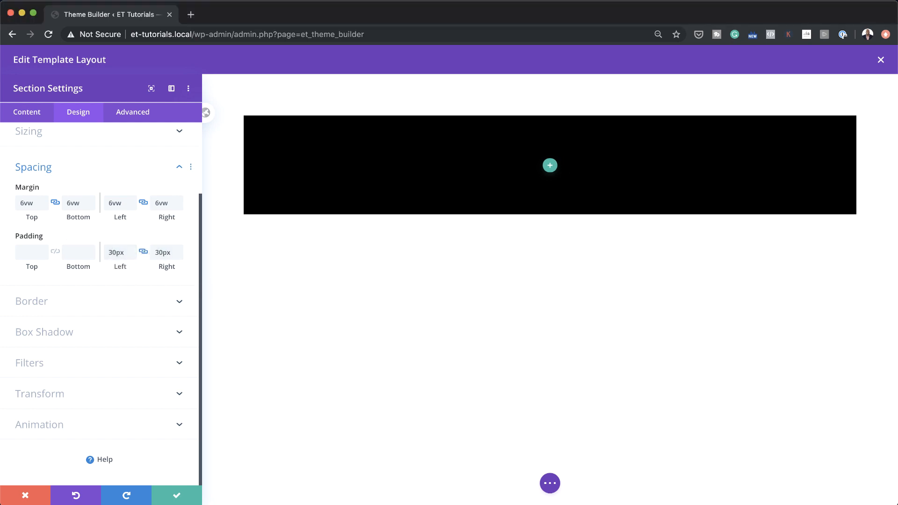
Step: Unlink the section's rounded corners and set only the top-left and top-right corners to 20px
{"action": "left_click", "coordinate": [75, 307]}
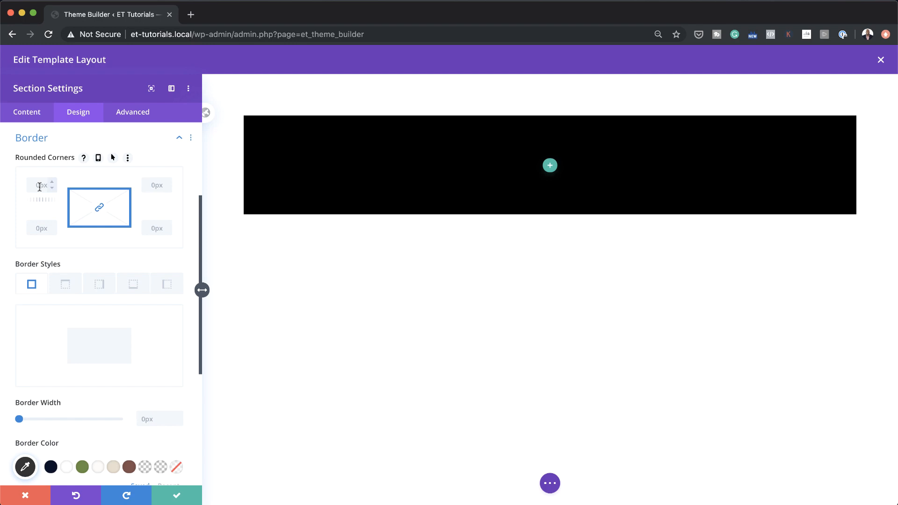
{"action": "left_click", "coordinate": [101, 209]}
{"action": "left_click", "coordinate": [101, 209]}
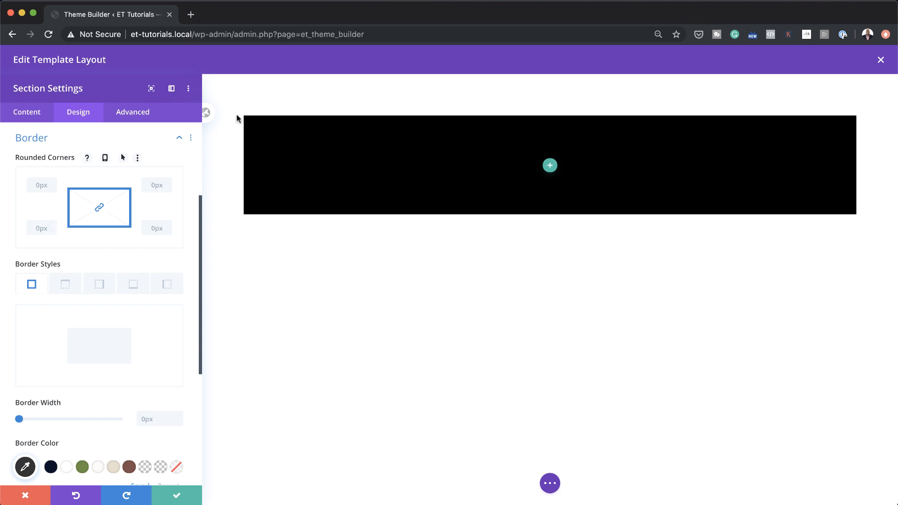
{"action": "left_click", "coordinate": [100, 208]}
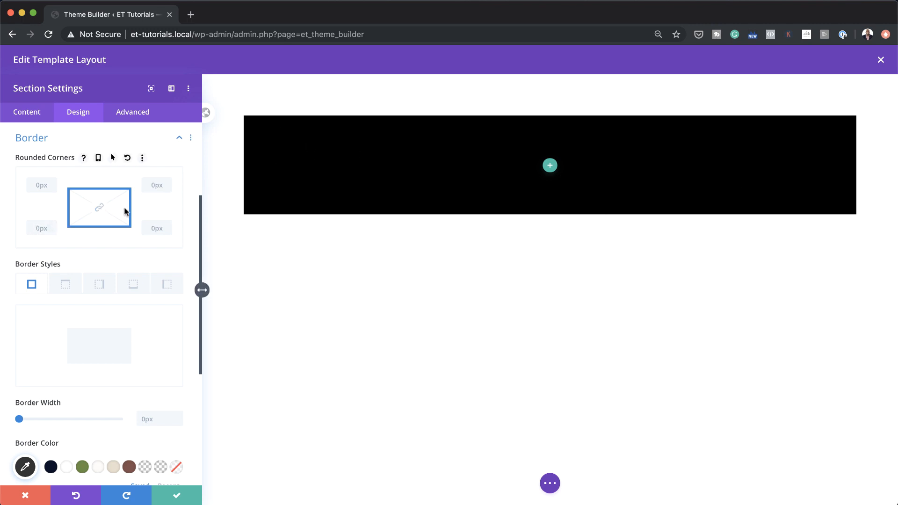
{"action": "left_click", "coordinate": [35, 184]}
{"action": "type", "text": "20"}
{"action": "left_click", "coordinate": [152, 184]}
{"action": "type", "text": "2"}
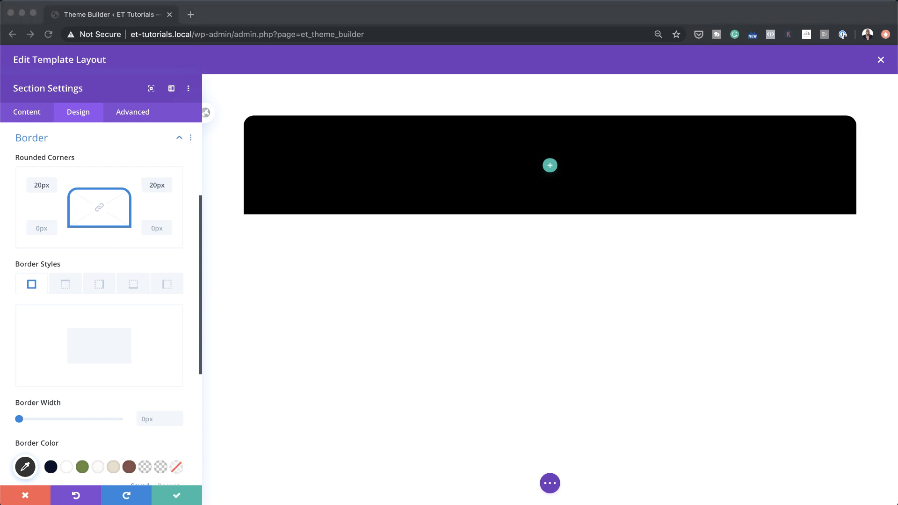
Step: Apply the box shadow preset that casts a soft shadow beneath the section
{"action": "scroll", "coordinate": [120, 364], "scroll_direction": "down", "scroll_amount": 5}
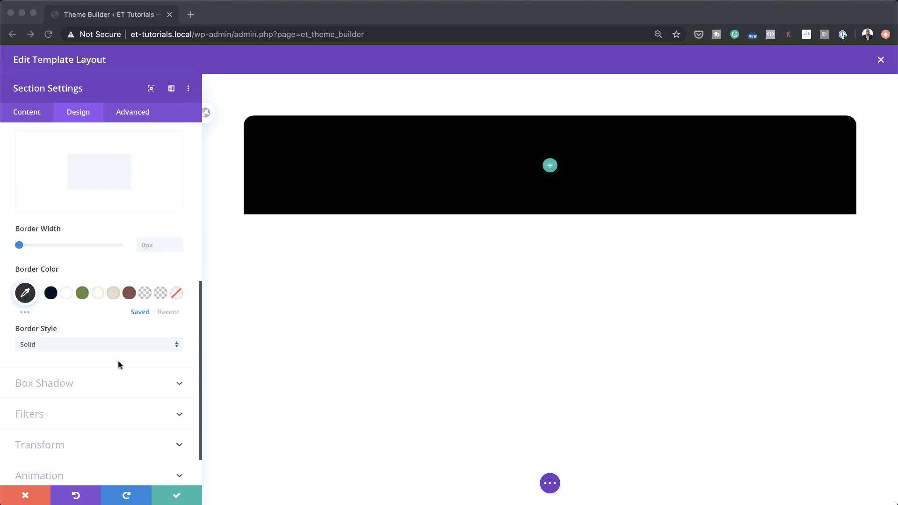
{"action": "left_click", "coordinate": [66, 342]}
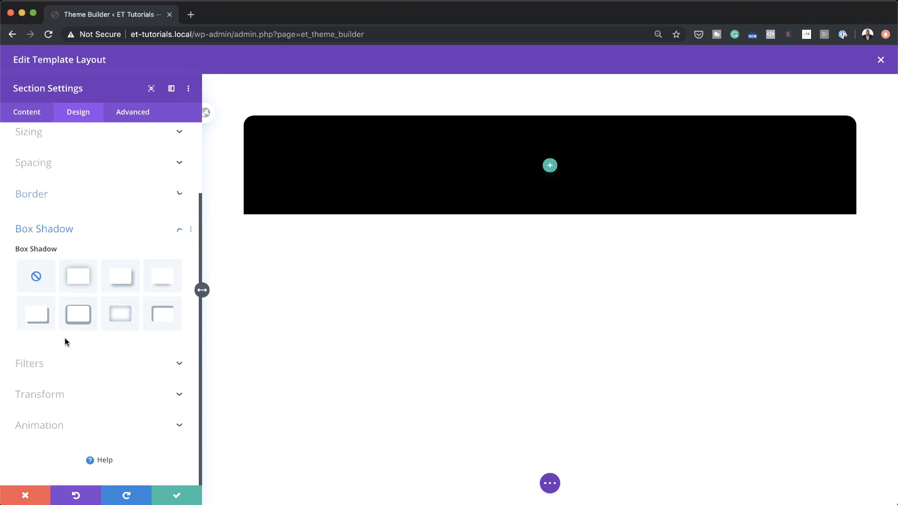
{"action": "left_click", "coordinate": [165, 280]}
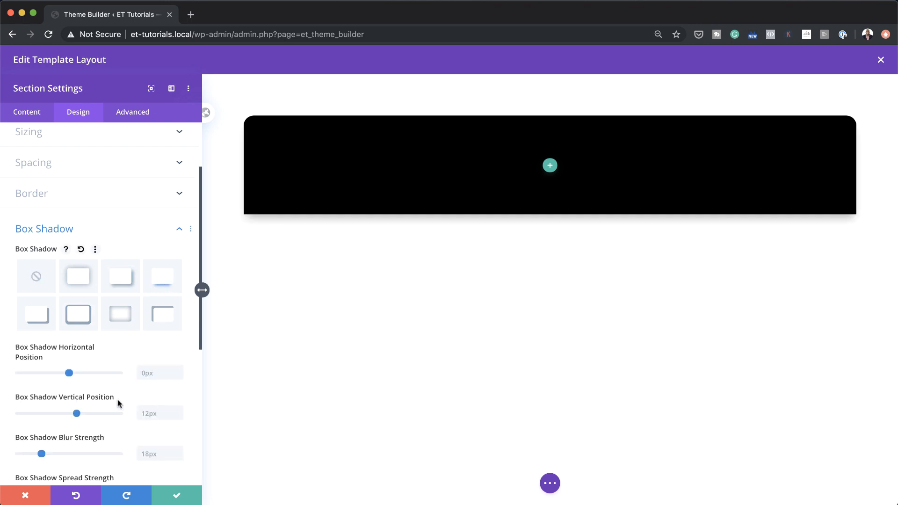
Step: Set the section's shadow color to rgba(0,0,0,0.18) and save the section settings
{"action": "scroll", "coordinate": [117, 399], "scroll_direction": "down", "scroll_amount": 2}
{"action": "scroll", "coordinate": [118, 401], "scroll_direction": "down", "scroll_amount": 1}
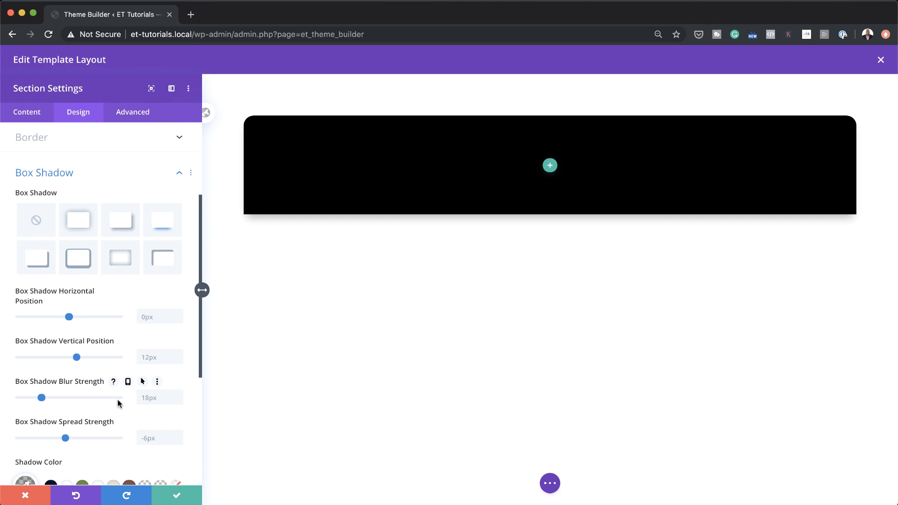
{"action": "scroll", "coordinate": [117, 399], "scroll_direction": "down", "scroll_amount": 3}
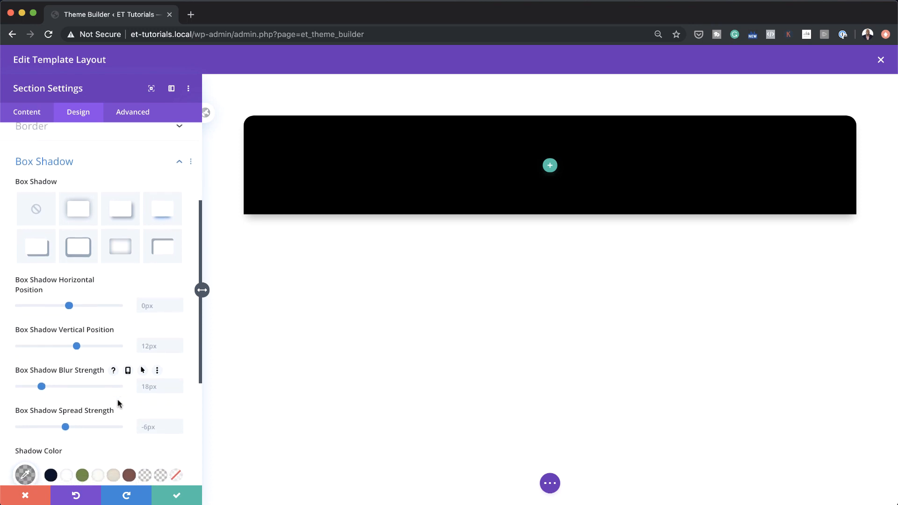
{"action": "left_click", "coordinate": [26, 416]}
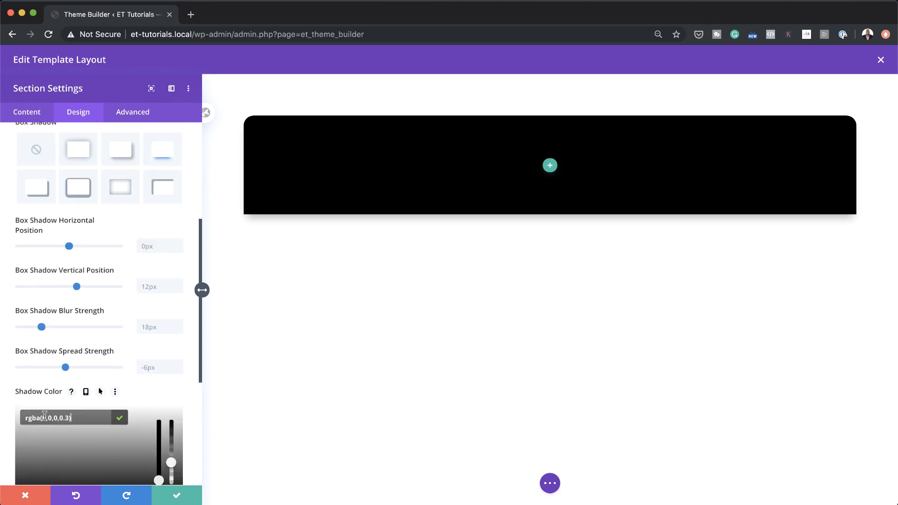
{"action": "mouse_move", "coordinate": [42, 418]}
{"action": "left_mouse_down"}
{"action": "mouse_move", "coordinate": [66, 417]}
{"action": "mouse_move", "coordinate": [56, 416]}
{"action": "left_mouse_up"}
{"action": "type", "text": "0,0,0,0.18"}
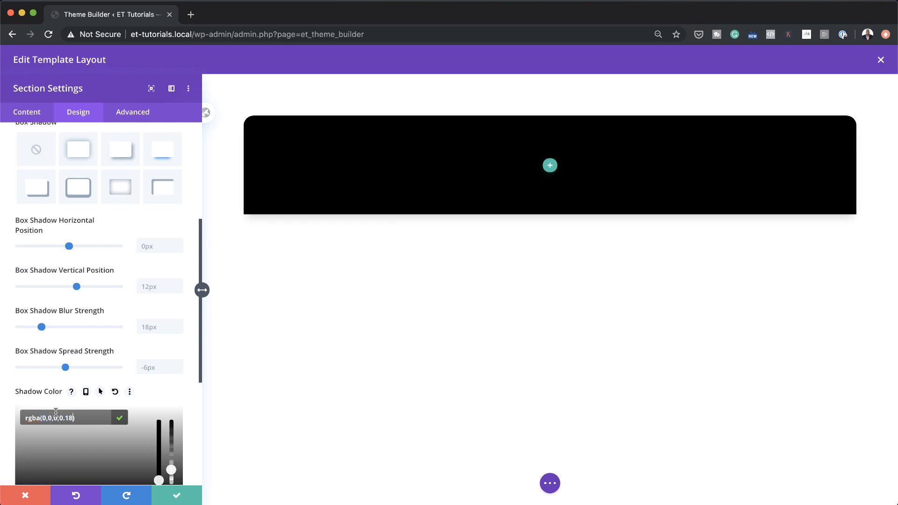
{"action": "scroll", "coordinate": [161, 365], "scroll_direction": "down", "scroll_amount": 2}
{"action": "scroll", "coordinate": [161, 364], "scroll_direction": "down", "scroll_amount": 2}
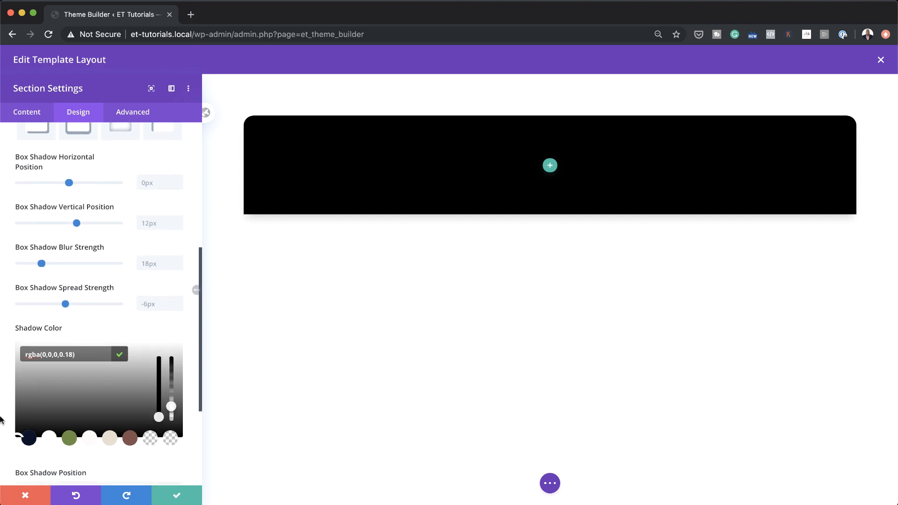
{"action": "left_click", "coordinate": [178, 498]}
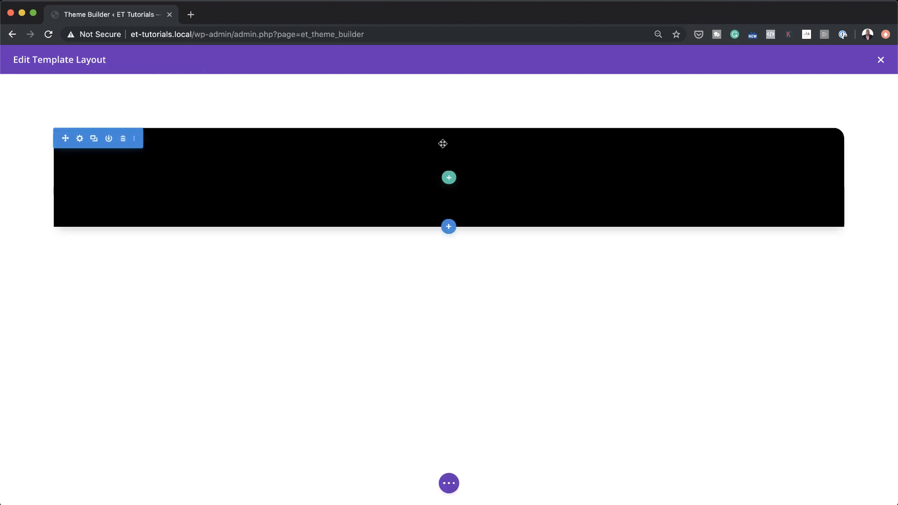
Step: Insert a single-column row in the black section and add a Text module to it
{"action": "left_click", "coordinate": [449, 177]}
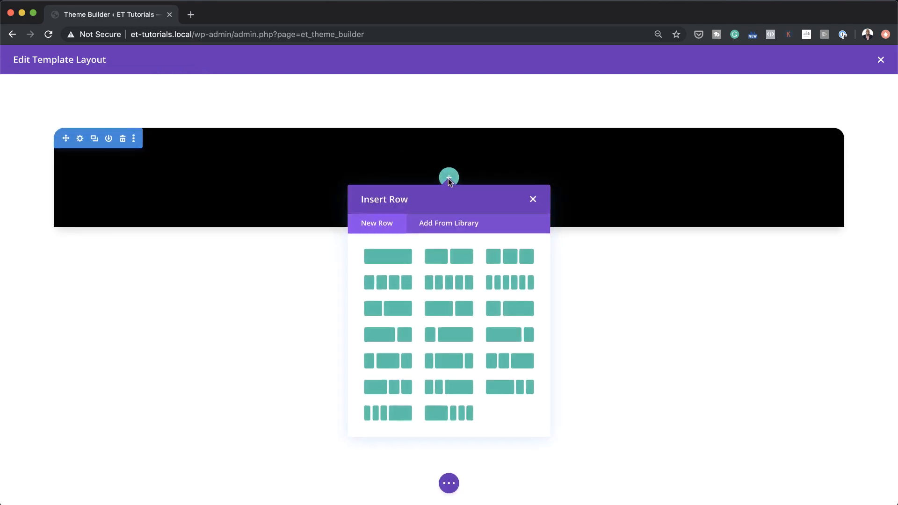
{"action": "left_click", "coordinate": [391, 260]}
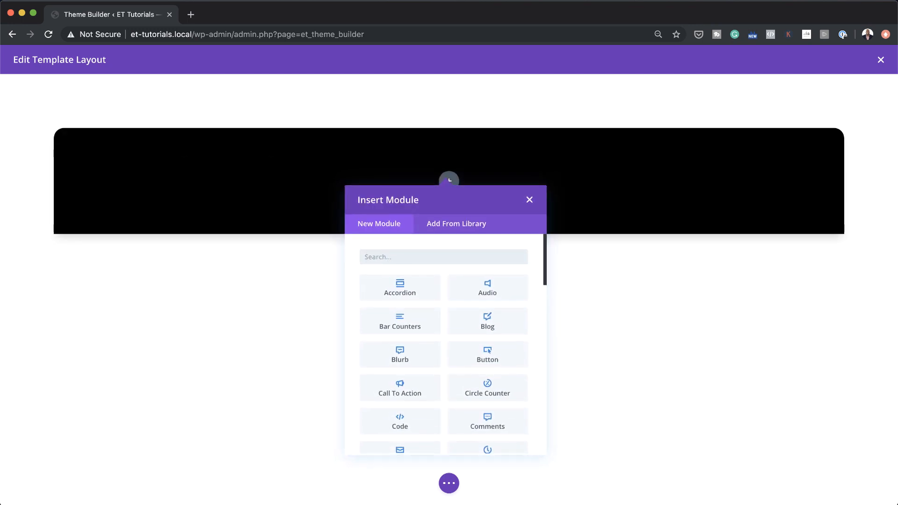
{"action": "type", "text": "text"}
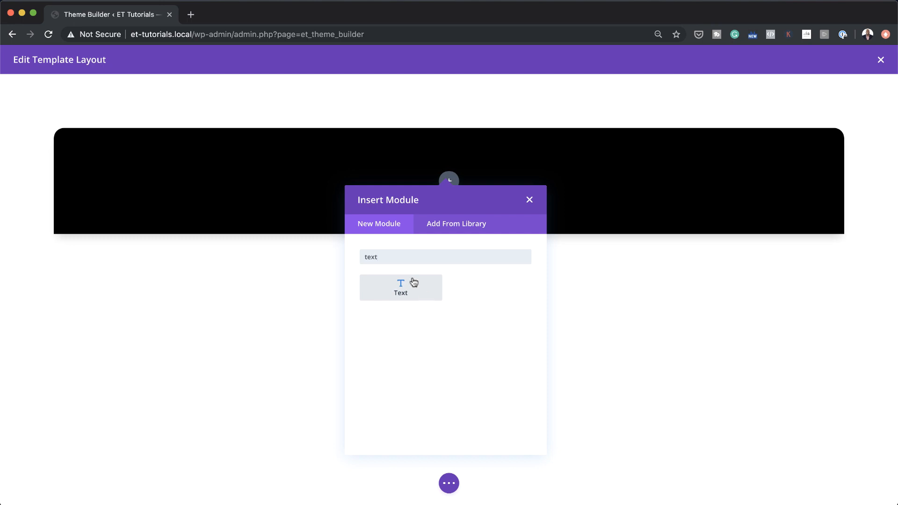
{"action": "left_click", "coordinate": [411, 283]}
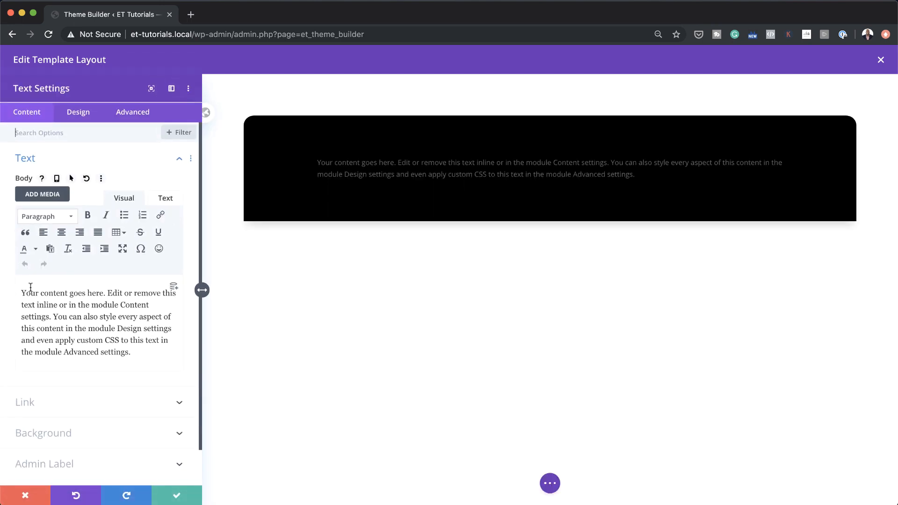
Step: Replace the Text module's placeholder content with "Exited to get started?" and format it as Heading 2
{"action": "left_click_drag", "start_coordinate": [22, 293], "coordinate": [162, 350]}
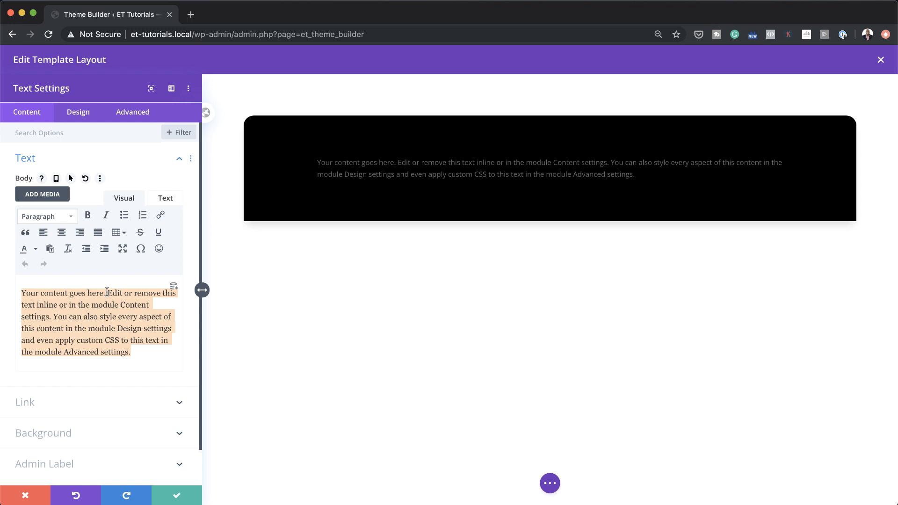
{"action": "key", "text": "BackSpace"}
{"action": "type", "text": "Exited to get started?"}
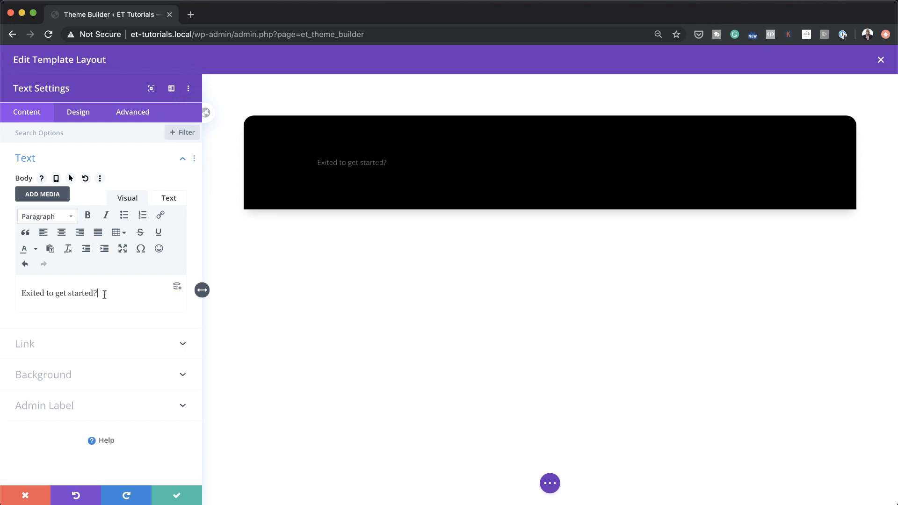
{"action": "left_click_drag", "start_coordinate": [102, 293], "coordinate": [19, 294]}
{"action": "left_click", "coordinate": [65, 216]}
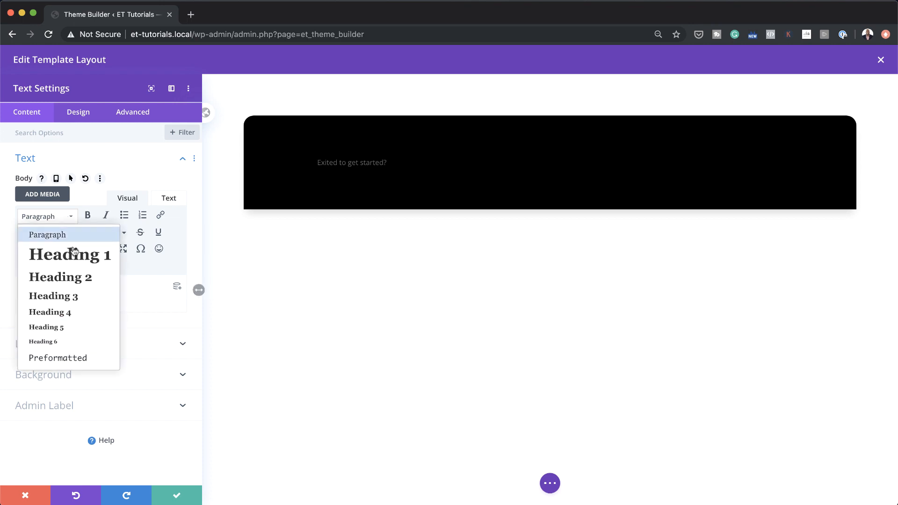
{"action": "left_click", "coordinate": [73, 277]}
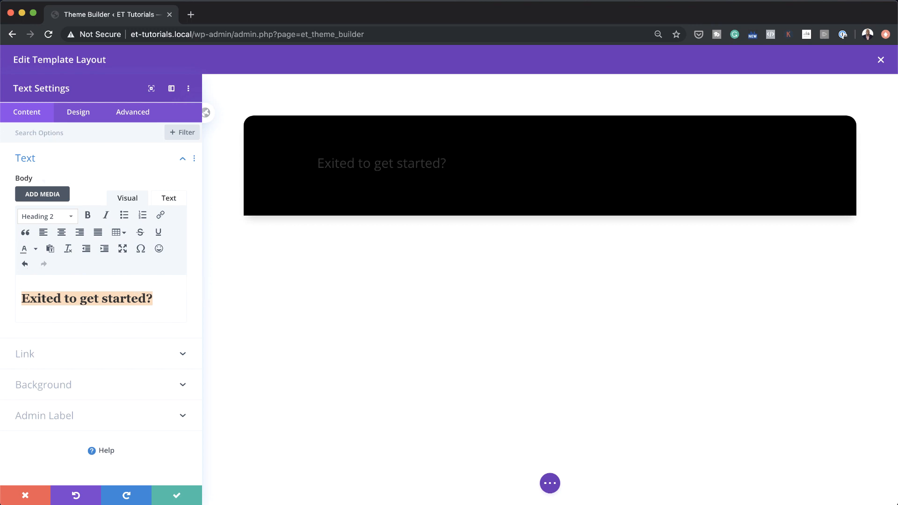
Step: Set the Heading 2 font of the Text module to Poppins
{"action": "left_click", "coordinate": [86, 118]}
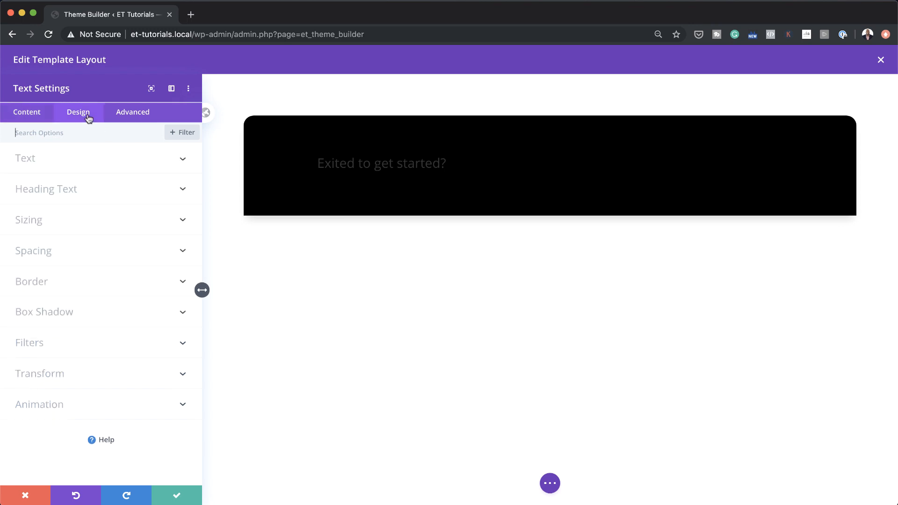
{"action": "left_click", "coordinate": [75, 193]}
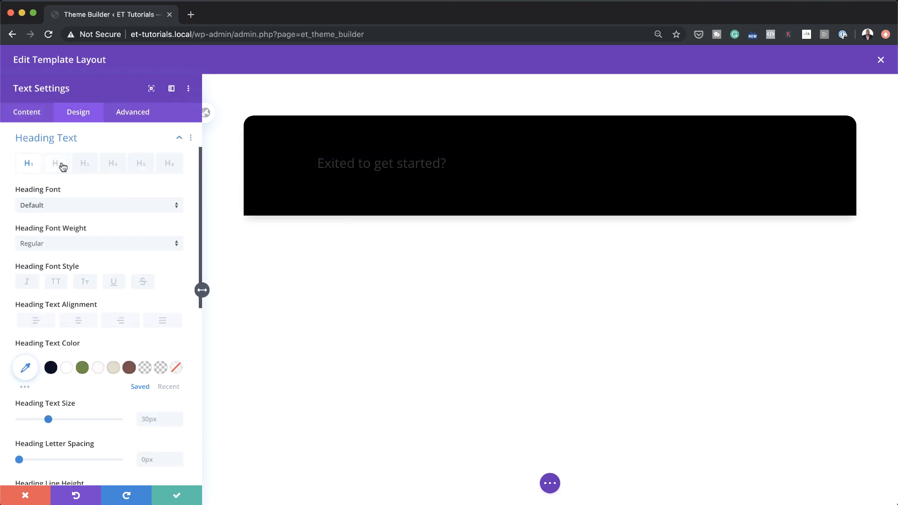
{"action": "left_click", "coordinate": [62, 167]}
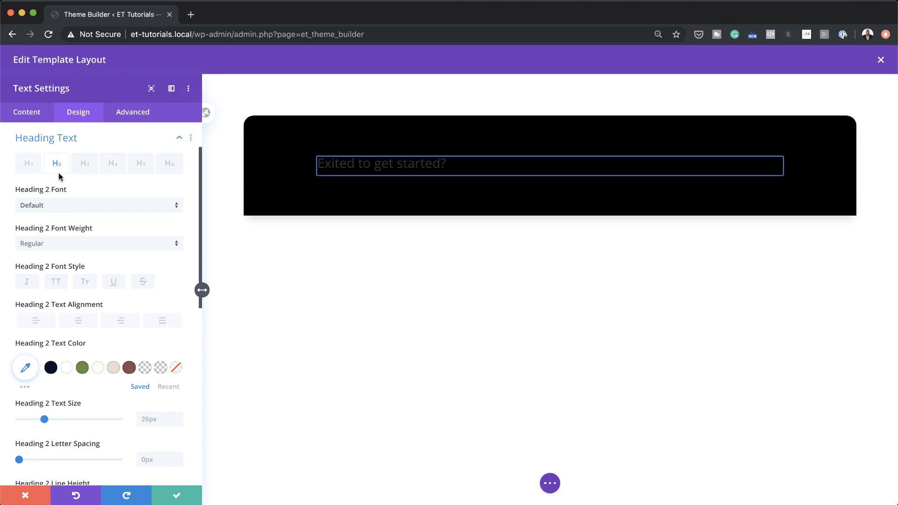
{"action": "left_click", "coordinate": [59, 208]}
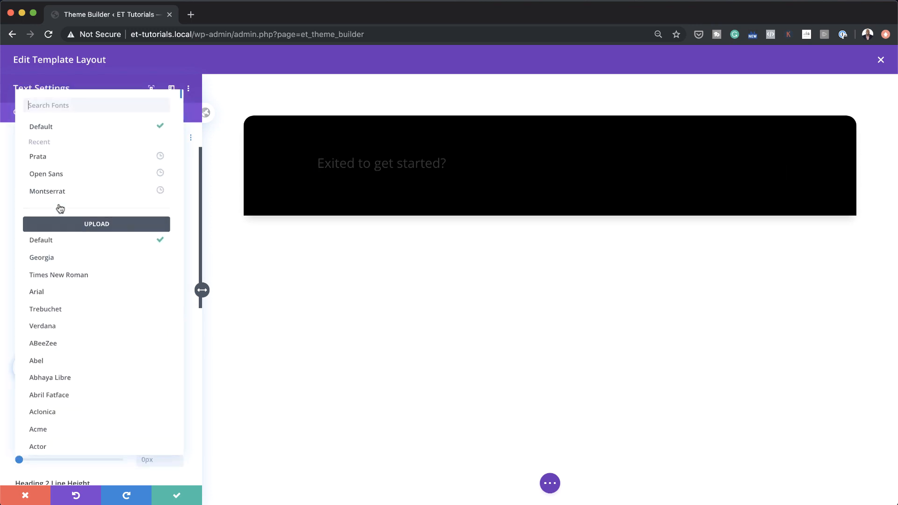
{"action": "left_click", "coordinate": [98, 105]}
{"action": "type", "text": "pop"}
{"action": "left_click", "coordinate": [100, 127]}
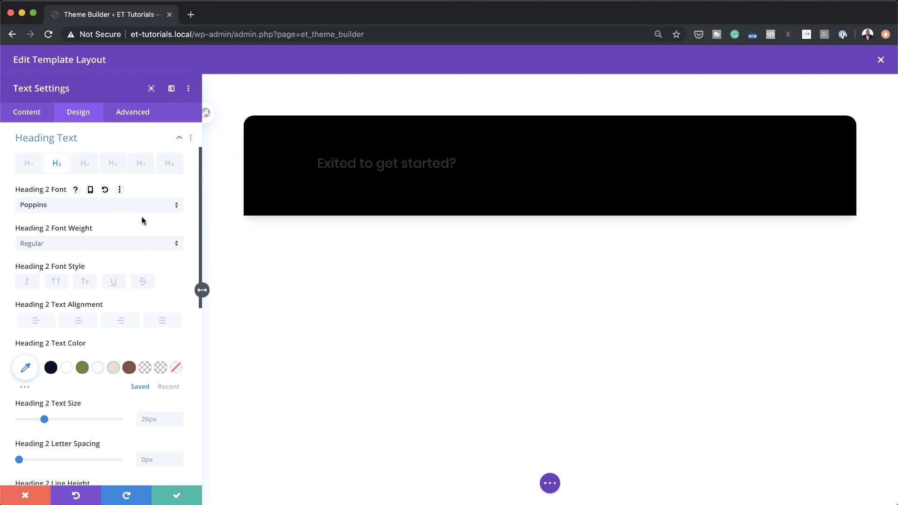
Step: Style the Heading 2 text with Semi Bold weight, center alignment and white (#ffffff) color
{"action": "left_click", "coordinate": [90, 246]}
{"action": "left_click", "coordinate": [107, 345]}
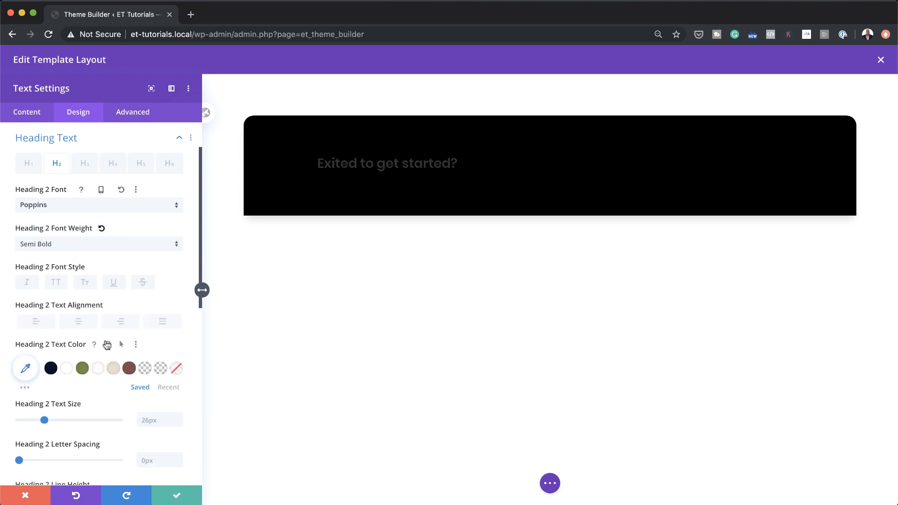
{"action": "left_click", "coordinate": [79, 323]}
{"action": "left_click", "coordinate": [67, 369]}
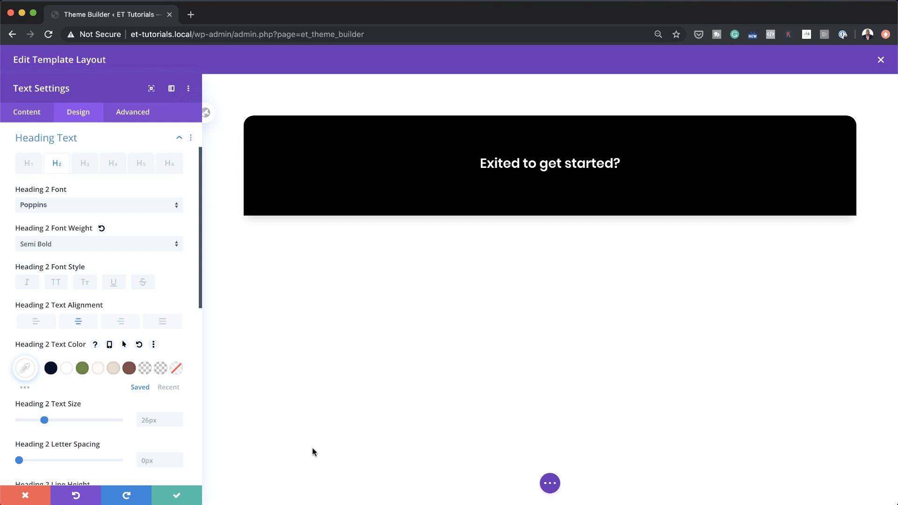
Step: Set the Heading 2 text size to 31px on desktop, 24px on tablet and 18px on phone
{"action": "left_click", "coordinate": [149, 421]}
{"action": "type", "text": "31"}
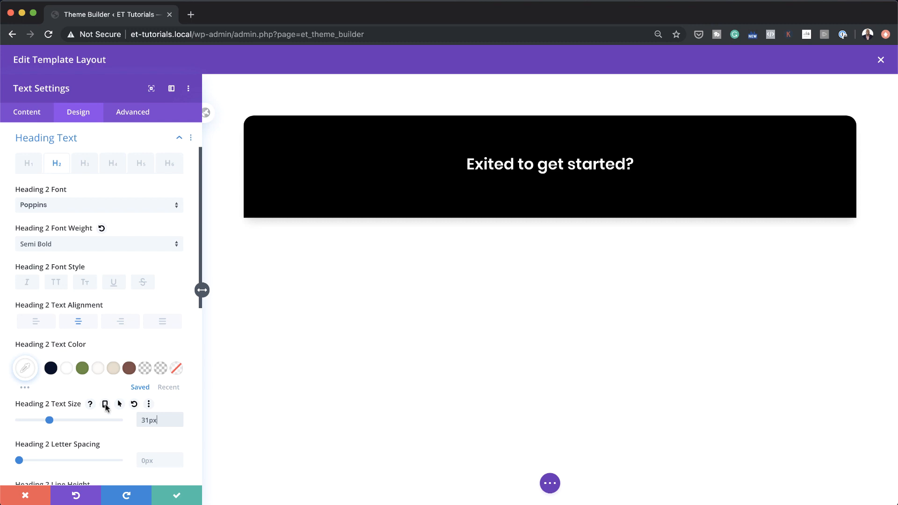
{"action": "left_click", "coordinate": [105, 405]}
{"action": "left_click", "coordinate": [108, 425]}
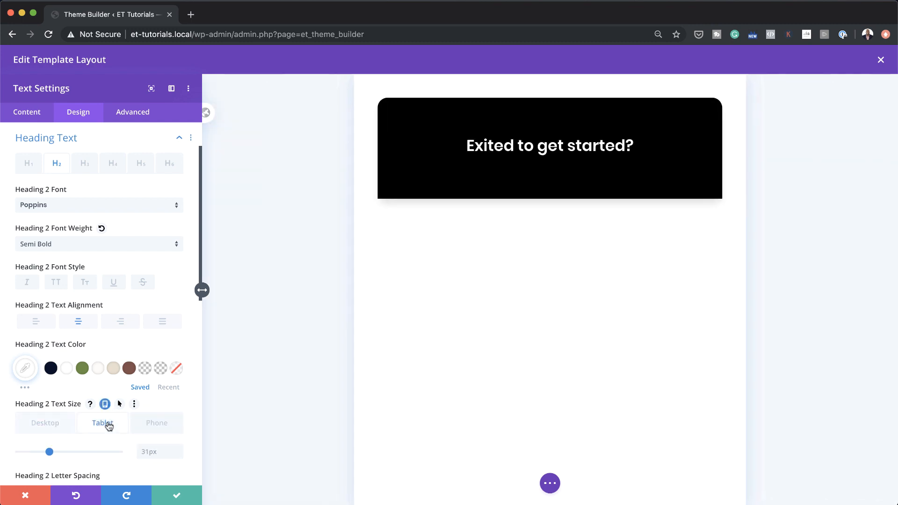
{"action": "scroll", "coordinate": [114, 434], "scroll_direction": "down", "scroll_amount": 1}
{"action": "left_click", "coordinate": [154, 410]}
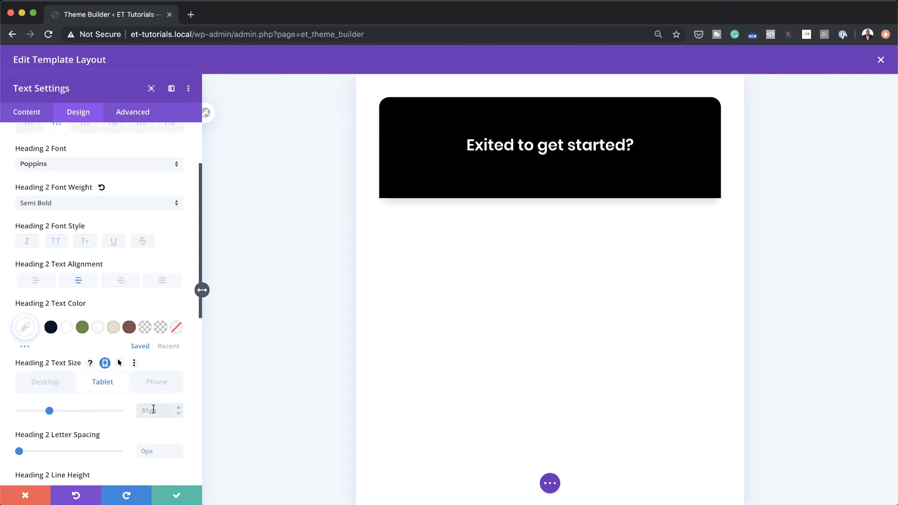
{"action": "type", "text": "24"}
{"action": "left_click", "coordinate": [162, 384]}
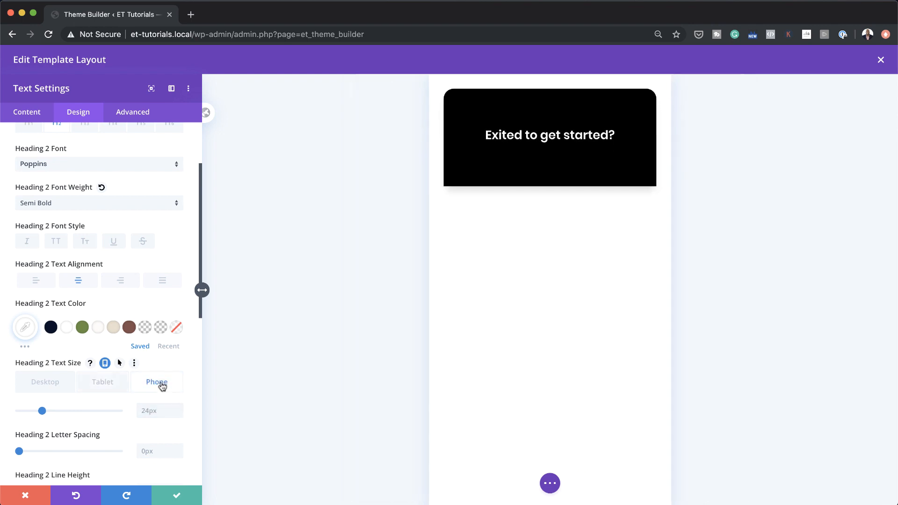
{"action": "left_click", "coordinate": [153, 413]}
{"action": "type", "text": "18"}
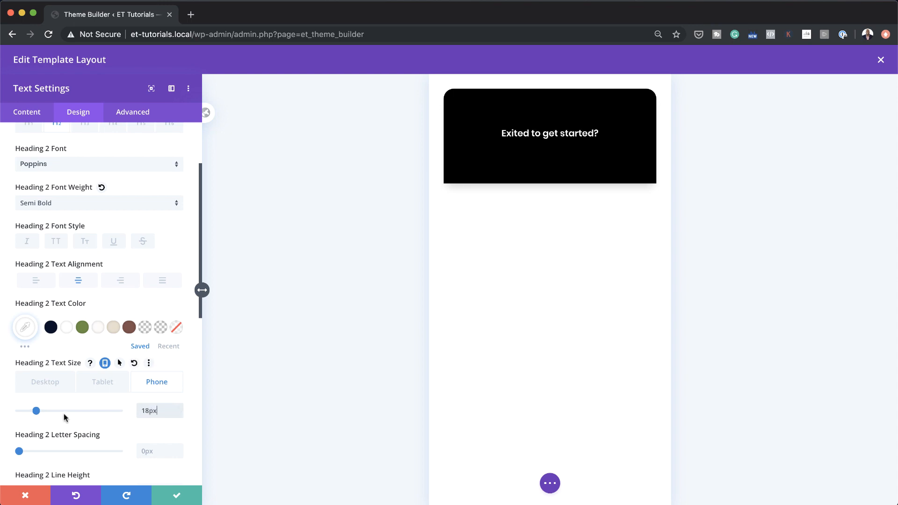
{"action": "left_click", "coordinate": [54, 385]}
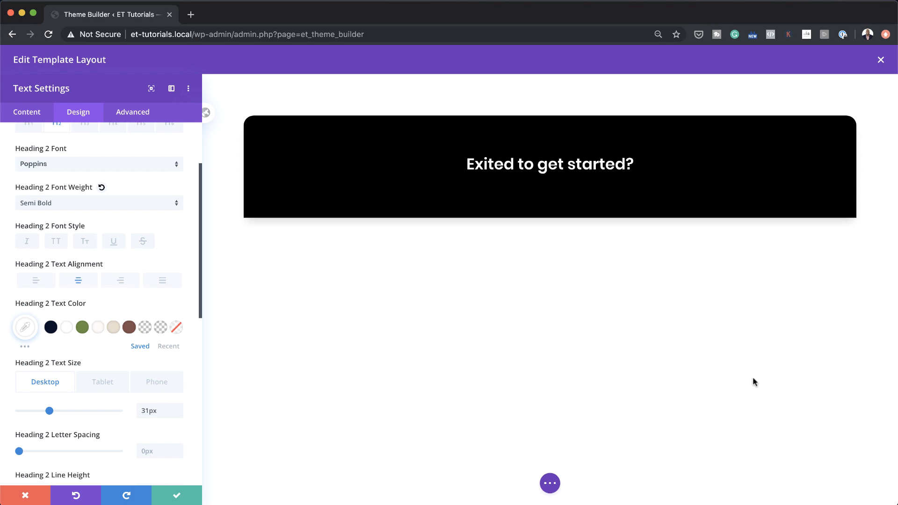
Step: Set the Heading 2 line height to 1.6em
{"action": "scroll", "coordinate": [176, 431], "scroll_direction": "down", "scroll_amount": 3}
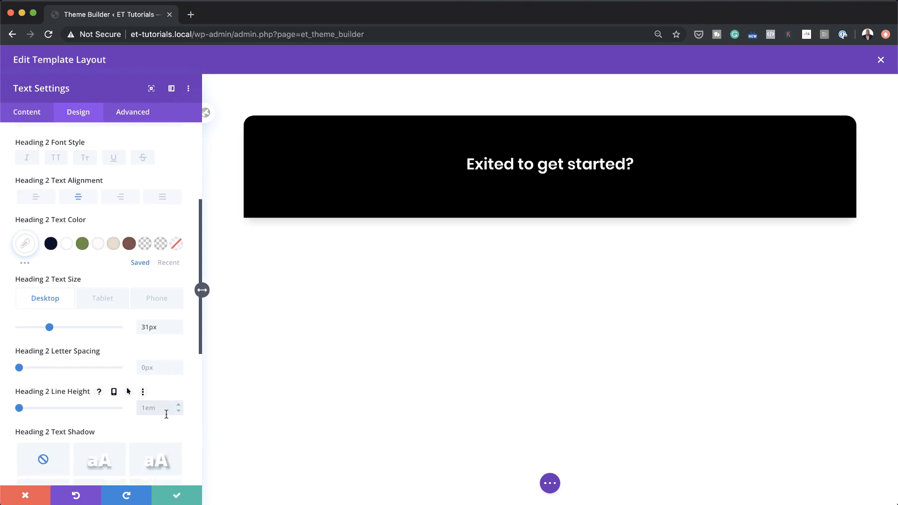
{"action": "left_click", "coordinate": [166, 413]}
{"action": "type", "text": "1.6em"}
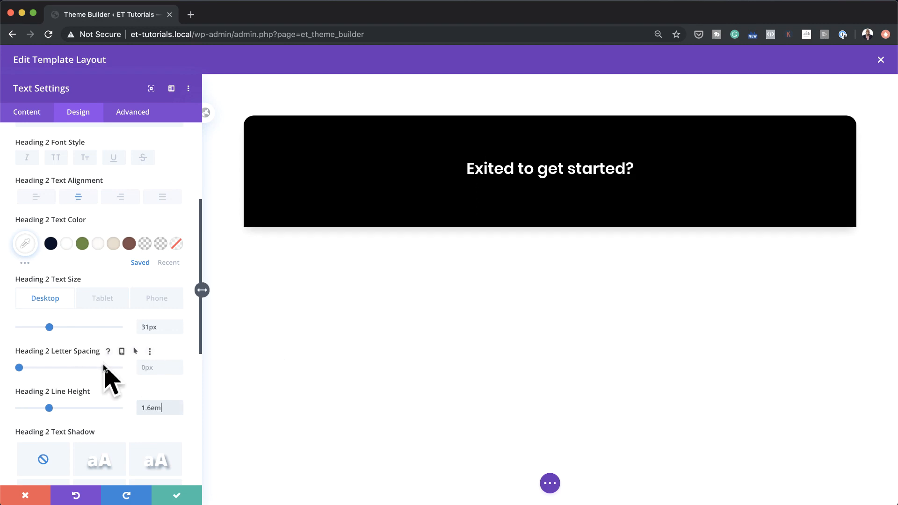
Step: Limit the Text module's maximum width and save the module settings
{"action": "scroll", "coordinate": [105, 370], "scroll_direction": "down", "scroll_amount": 5}
{"action": "left_click", "coordinate": [77, 376]}
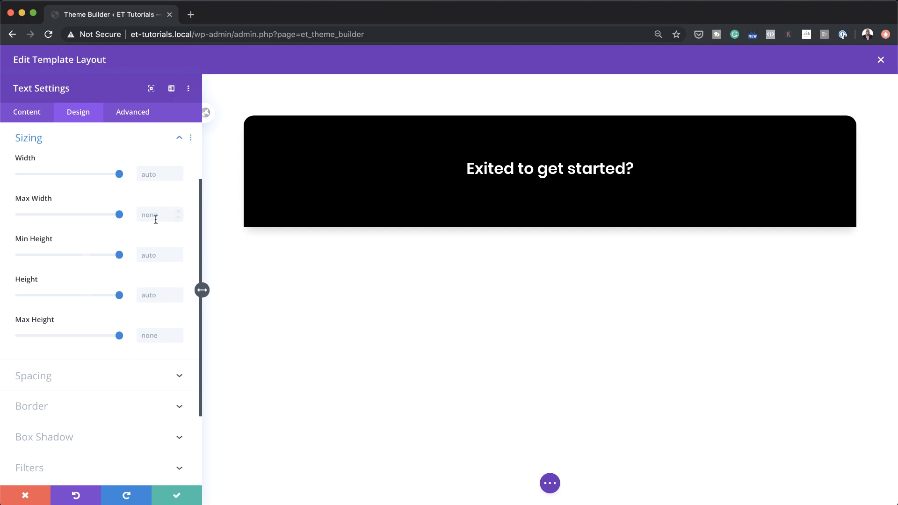
{"action": "left_click", "coordinate": [156, 217]}
{"action": "type", "text": "600px"}
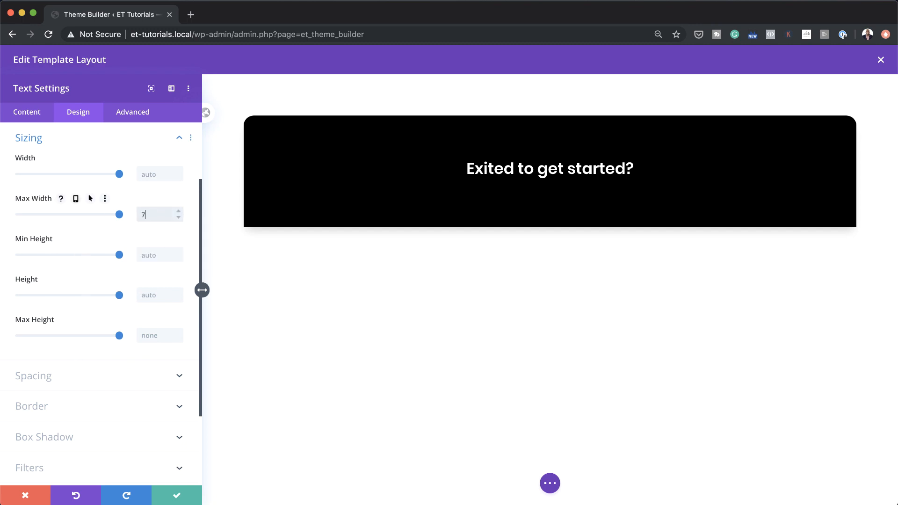
{"action": "left_click", "coordinate": [175, 492]}
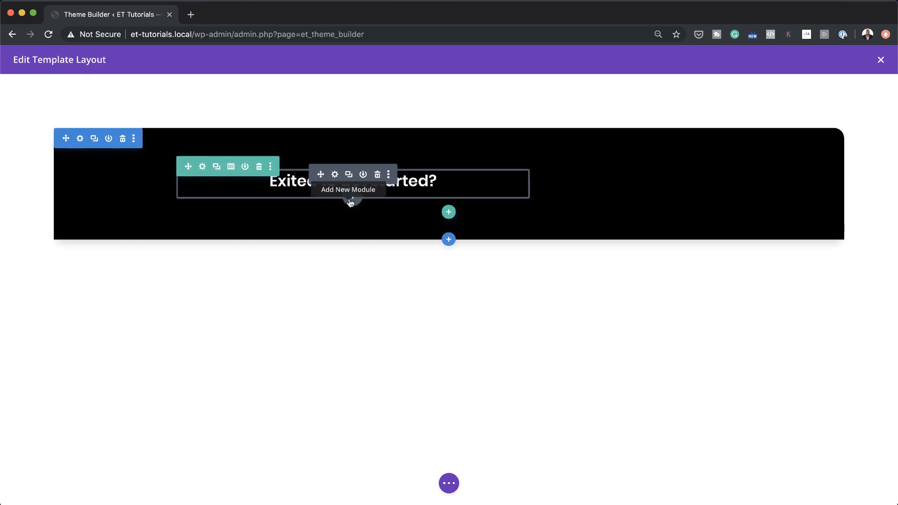
Step: Add a Button module below the heading and set its text to "request a quote"
{"action": "left_click", "coordinate": [352, 198]}
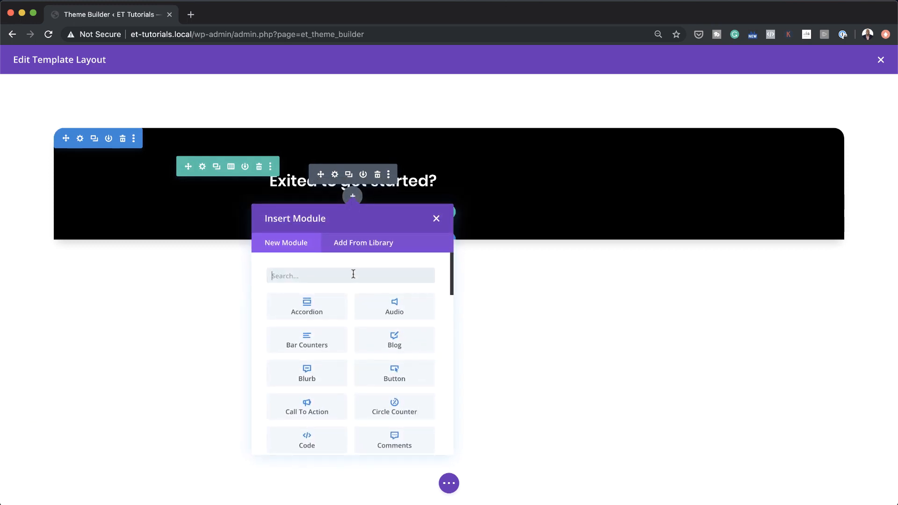
{"action": "left_click", "coordinate": [408, 372]}
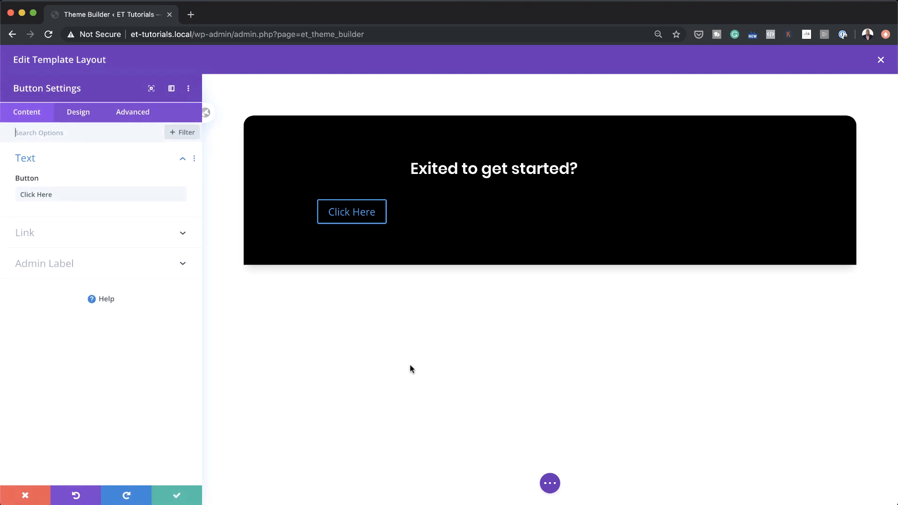
{"action": "left_click", "coordinate": [68, 193]}
{"action": "key", "text": "super+a"}
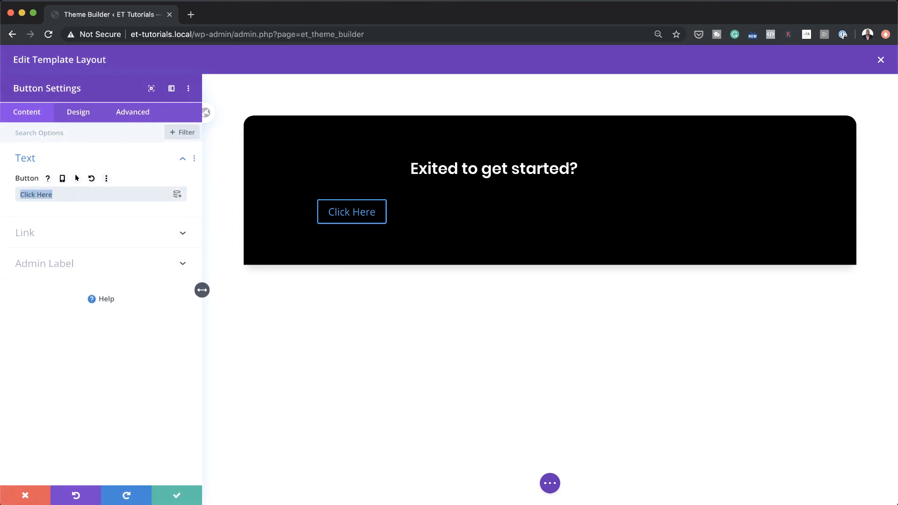
{"action": "type", "text": "request a quote"}
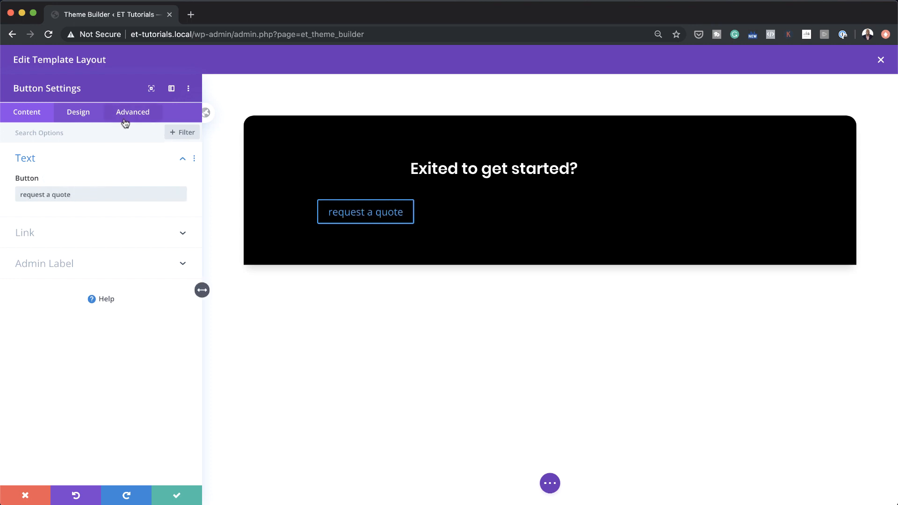
Step: Align the "request a quote" button to the center
{"action": "left_click", "coordinate": [83, 116]}
{"action": "left_click", "coordinate": [68, 159]}
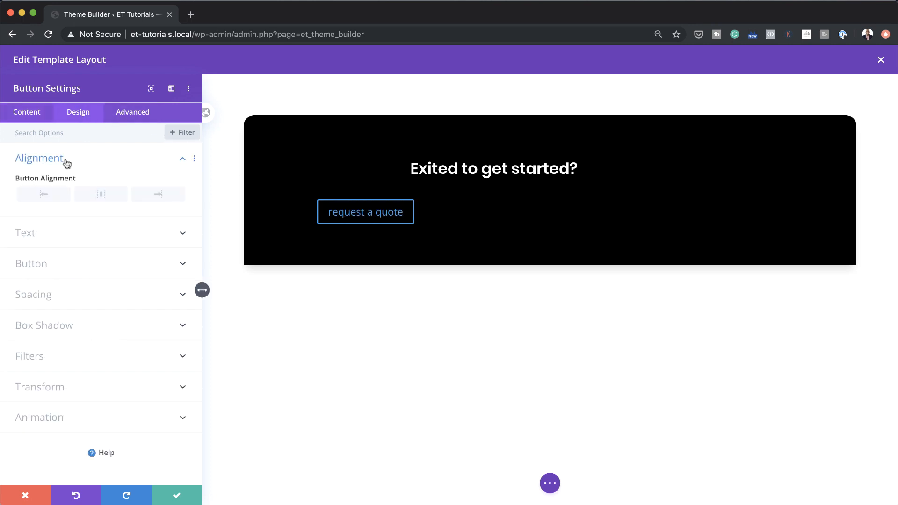
{"action": "left_click", "coordinate": [102, 196]}
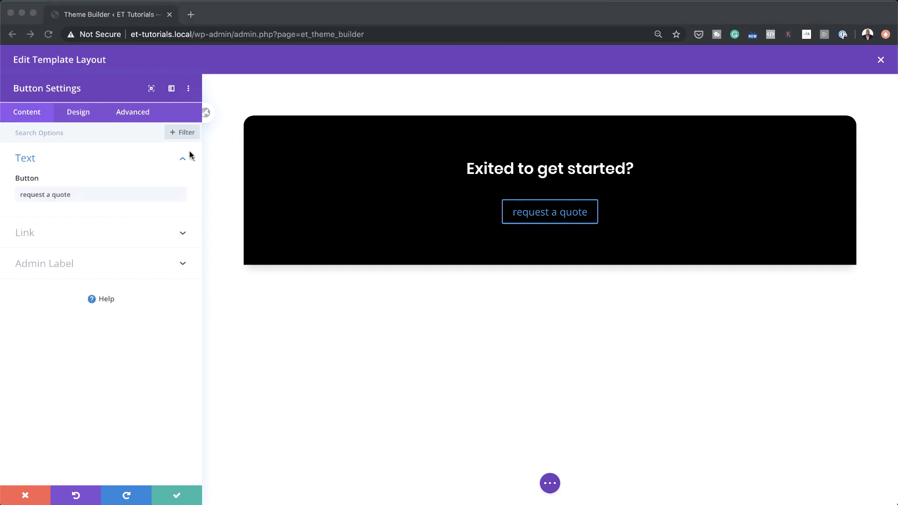
Step: Enable custom styles for the button and set its text size to 12px
{"action": "left_click", "coordinate": [87, 116]}
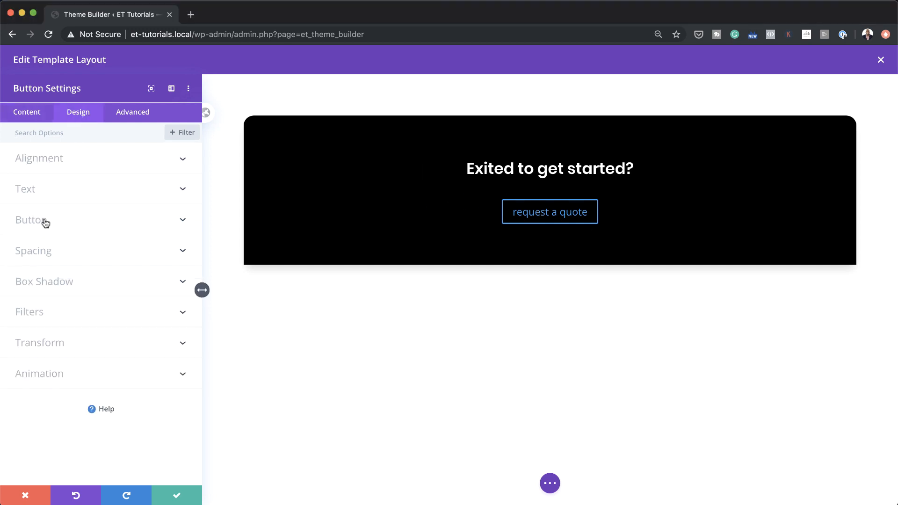
{"action": "left_click", "coordinate": [45, 223]}
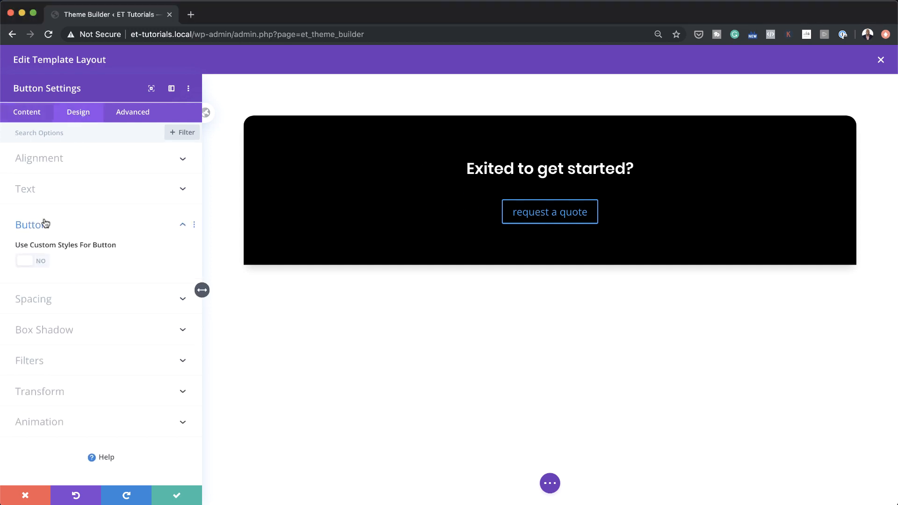
{"action": "left_click", "coordinate": [43, 264]}
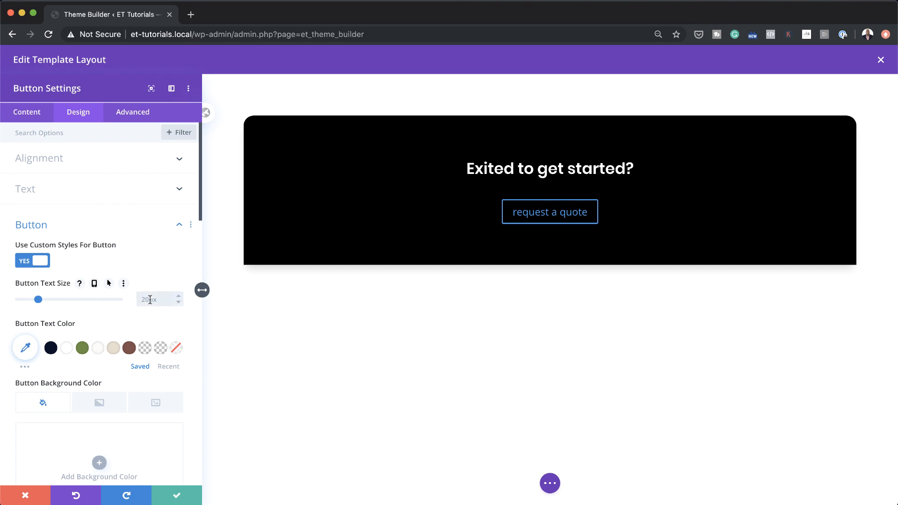
{"action": "key", "text": "Return"}
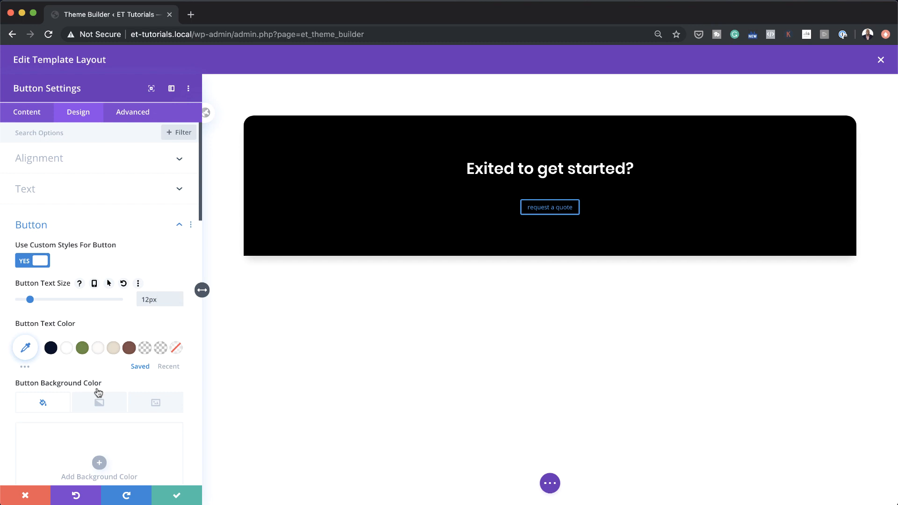
Step: Add a black background color to the button and set its text color to white (#ffffff)
{"action": "scroll", "coordinate": [100, 395], "scroll_direction": "down", "scroll_amount": 2}
{"action": "scroll", "coordinate": [106, 397], "scroll_direction": "down", "scroll_amount": 1}
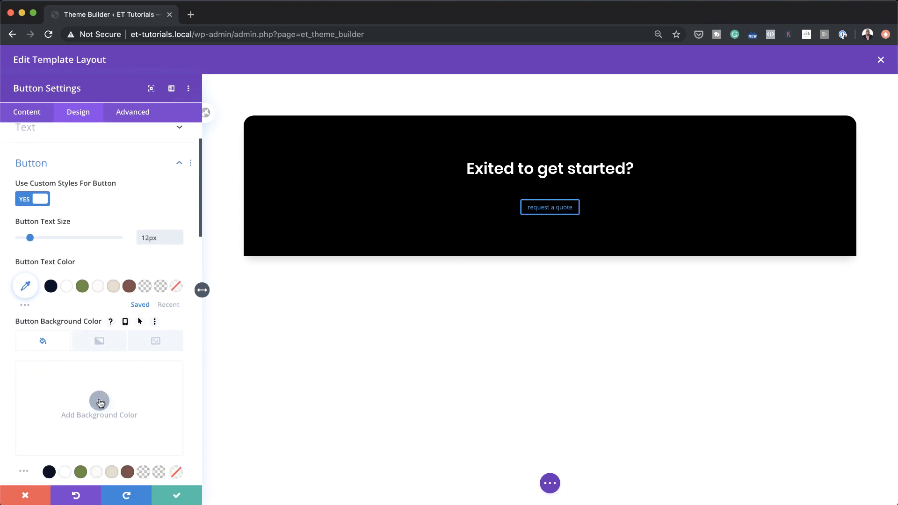
{"action": "left_click", "coordinate": [100, 399]}
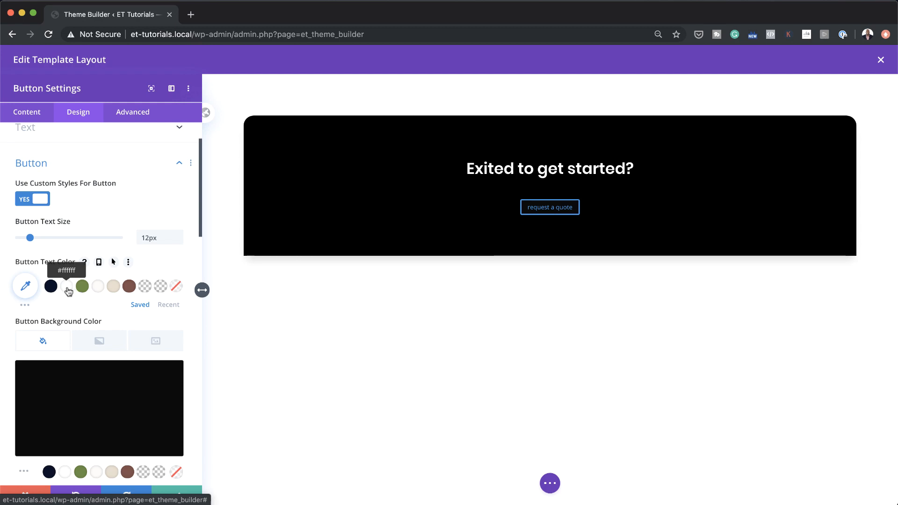
{"action": "left_click", "coordinate": [68, 288]}
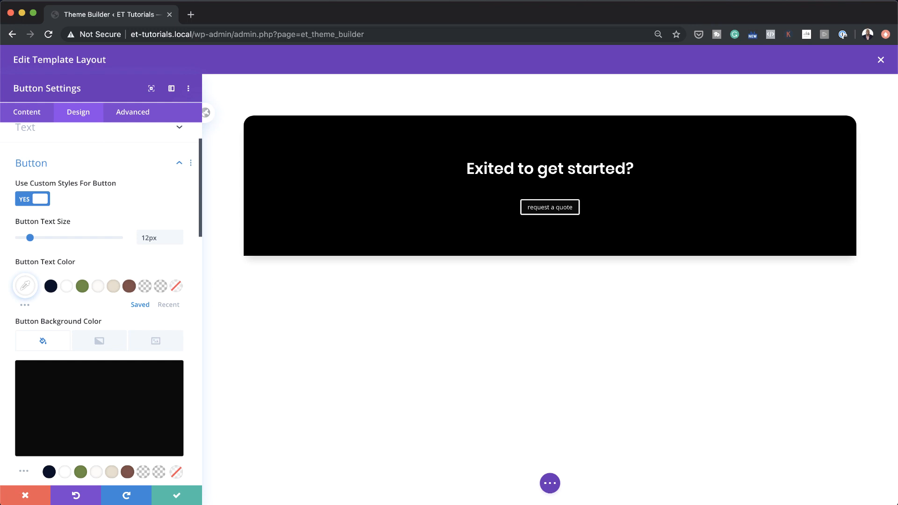
Step: Set the button's border radius to 100px and its letter spacing to 1px
{"action": "scroll", "coordinate": [181, 351], "scroll_direction": "down", "scroll_amount": 5}
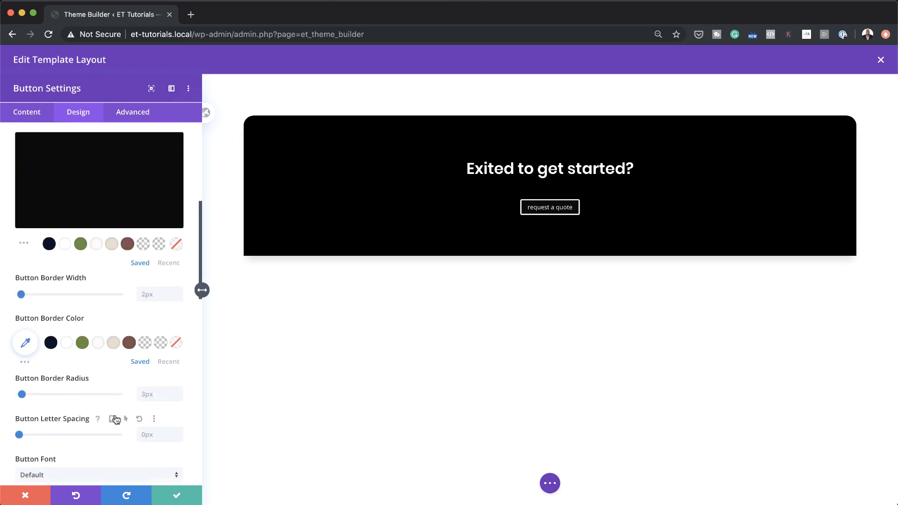
{"action": "left_click", "coordinate": [154, 394]}
{"action": "type", "text": "100"}
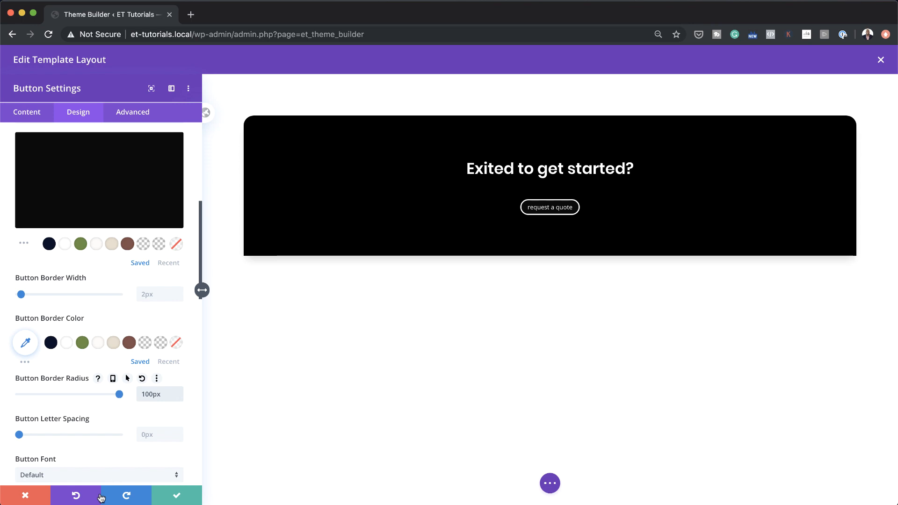
{"action": "left_click", "coordinate": [151, 441]}
{"action": "type", "text": "1"}
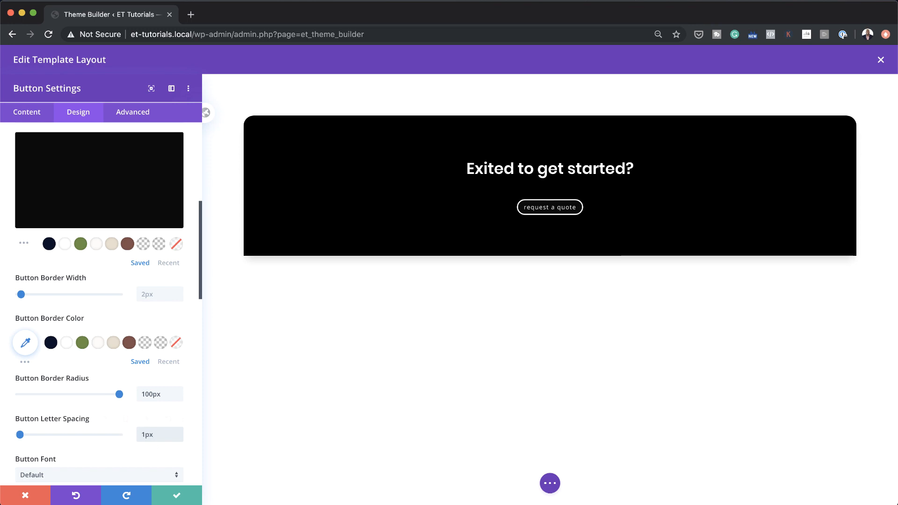
{"action": "scroll", "coordinate": [98, 409], "scroll_direction": "down", "scroll_amount": 3}
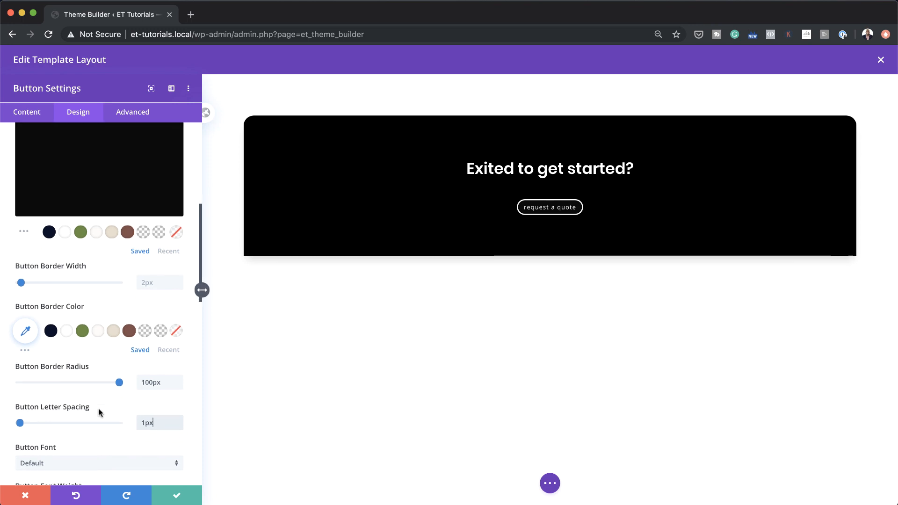
Step: Style the button text in uppercase with the Poppins font and Semi Bold weight
{"action": "scroll", "coordinate": [99, 413], "scroll_direction": "down", "scroll_amount": 3}
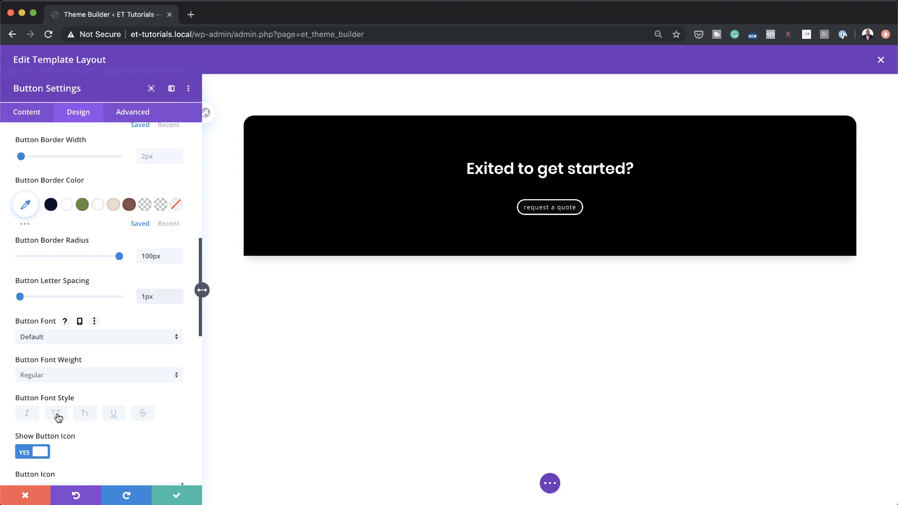
{"action": "left_click", "coordinate": [57, 414]}
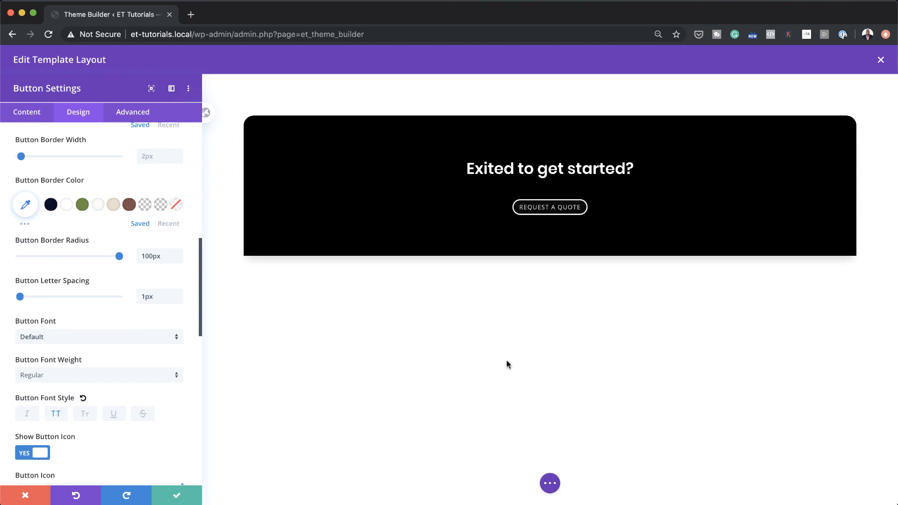
{"action": "left_click", "coordinate": [122, 375]}
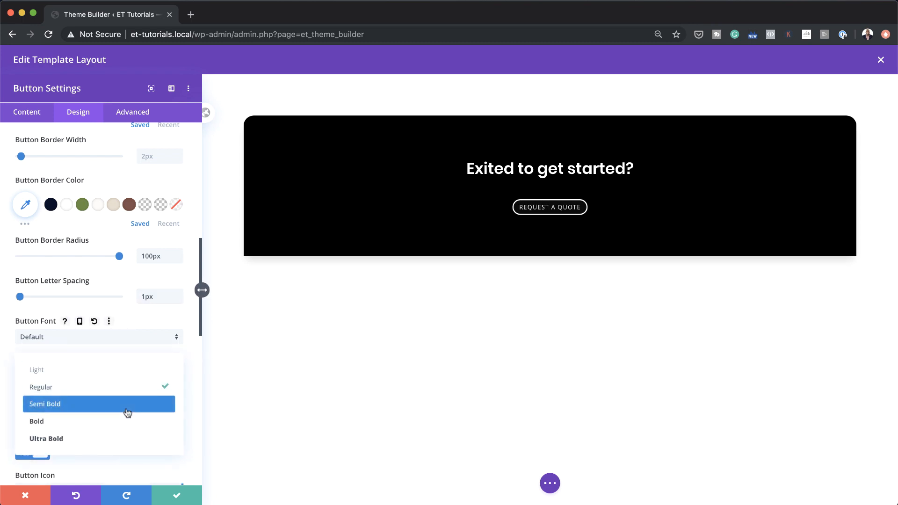
{"action": "left_click", "coordinate": [126, 406]}
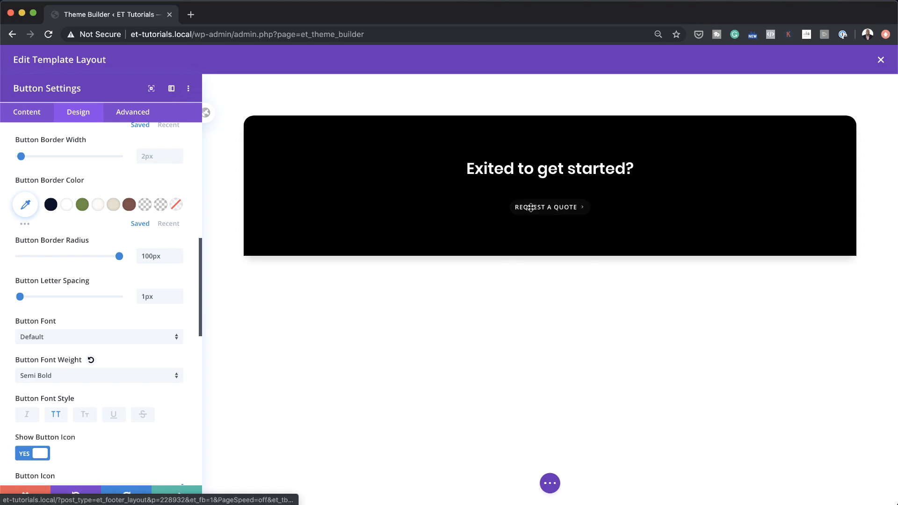
{"action": "left_click", "coordinate": [85, 340]}
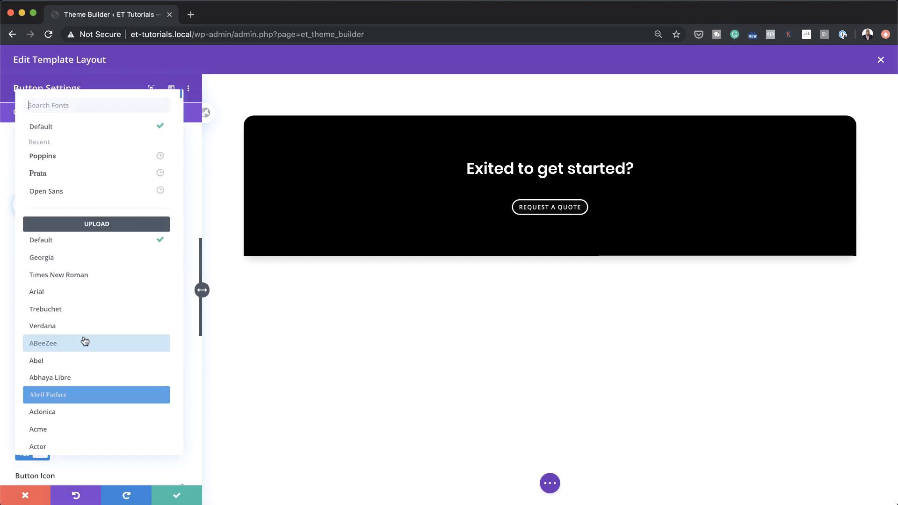
{"action": "left_click", "coordinate": [103, 157]}
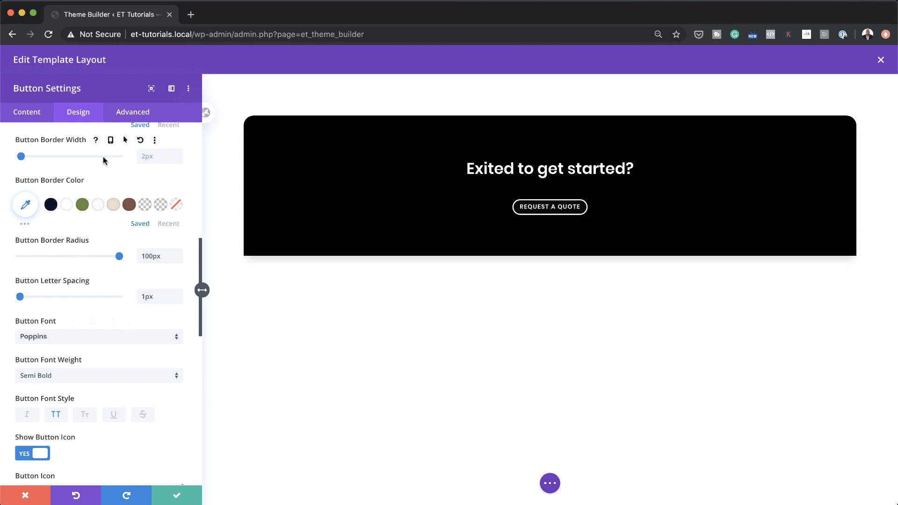
Step: Set the button's padding to 14px at the top and bottom, 40px on the left and 58px on the right
{"action": "scroll", "coordinate": [162, 427], "scroll_direction": "down", "scroll_amount": 1}
{"action": "scroll", "coordinate": [162, 430], "scroll_direction": "down", "scroll_amount": 10}
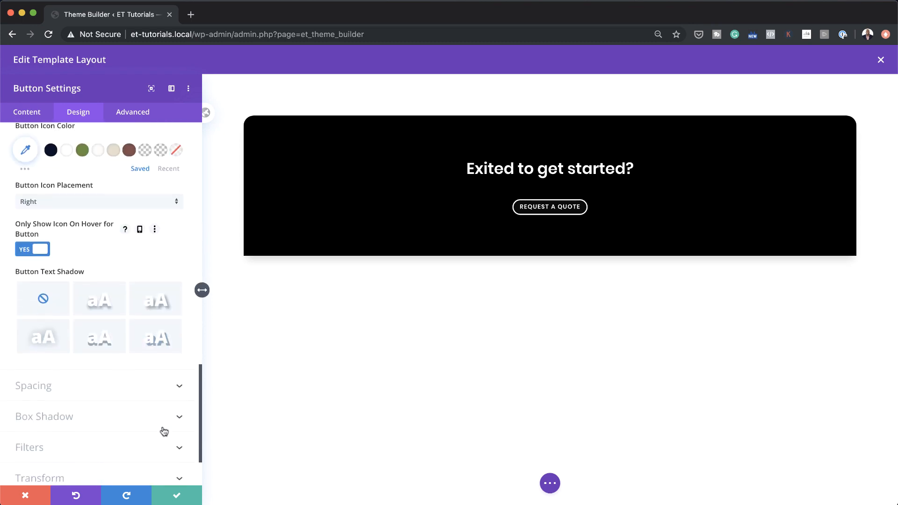
{"action": "left_click", "coordinate": [38, 385]}
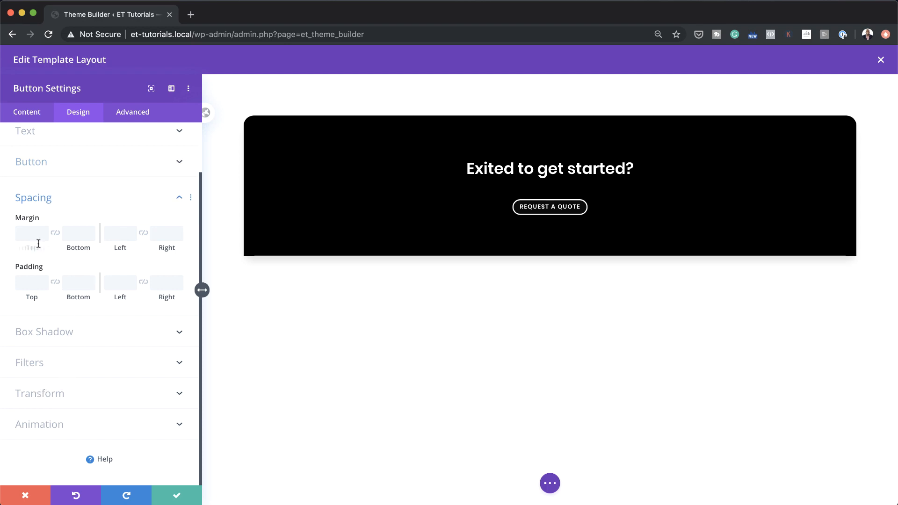
{"action": "left_click", "coordinate": [26, 285]}
{"action": "left_click", "coordinate": [56, 283]}
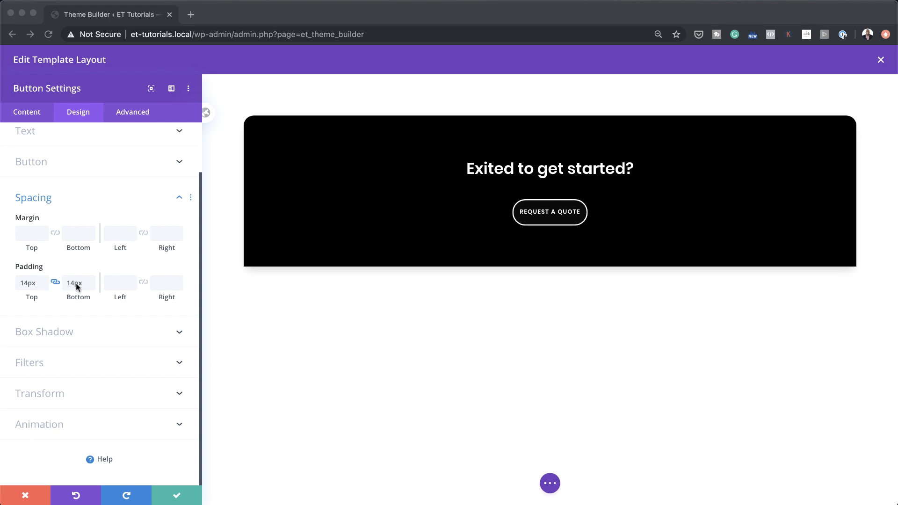
{"action": "left_click", "coordinate": [117, 286]}
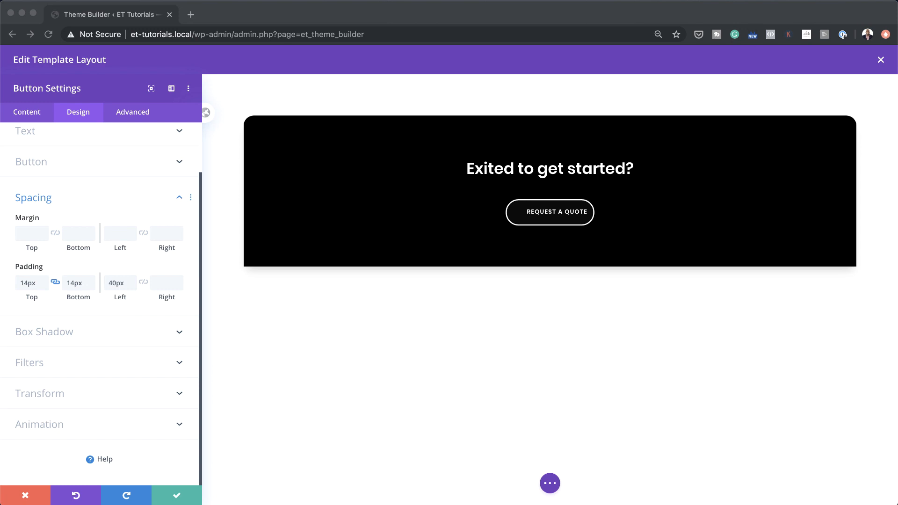
{"action": "left_click", "coordinate": [162, 284]}
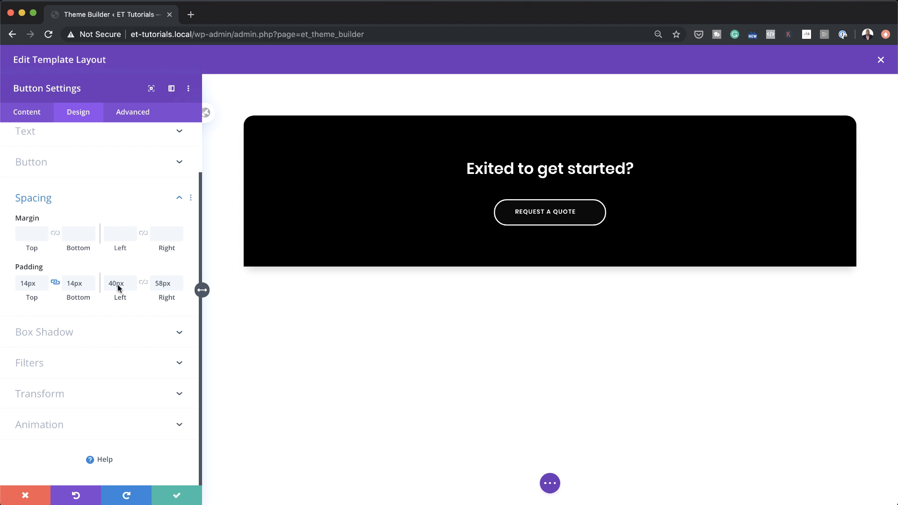
Step: Give the button a white (#ffffff) solid-circle right-chevron icon and disable showing the icon only on hover
{"action": "scroll", "coordinate": [120, 290], "scroll_direction": "up", "scroll_amount": 2}
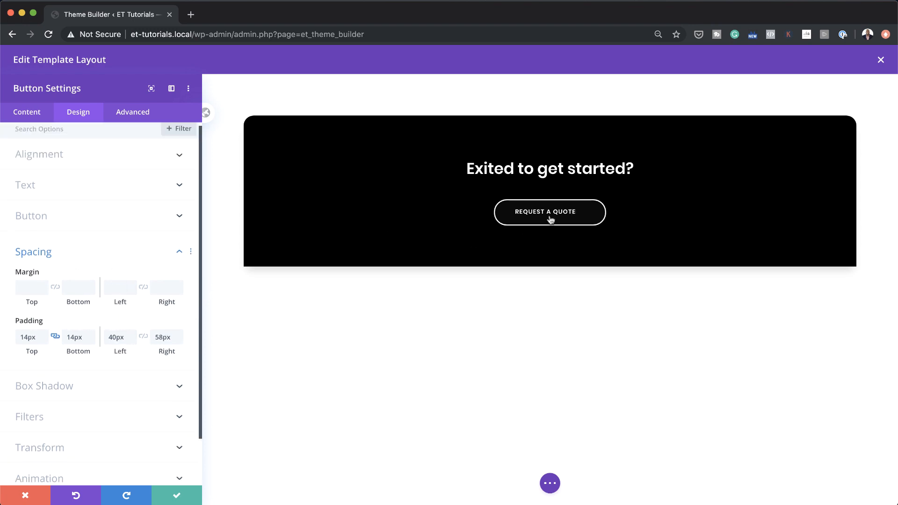
{"action": "left_click", "coordinate": [44, 217]}
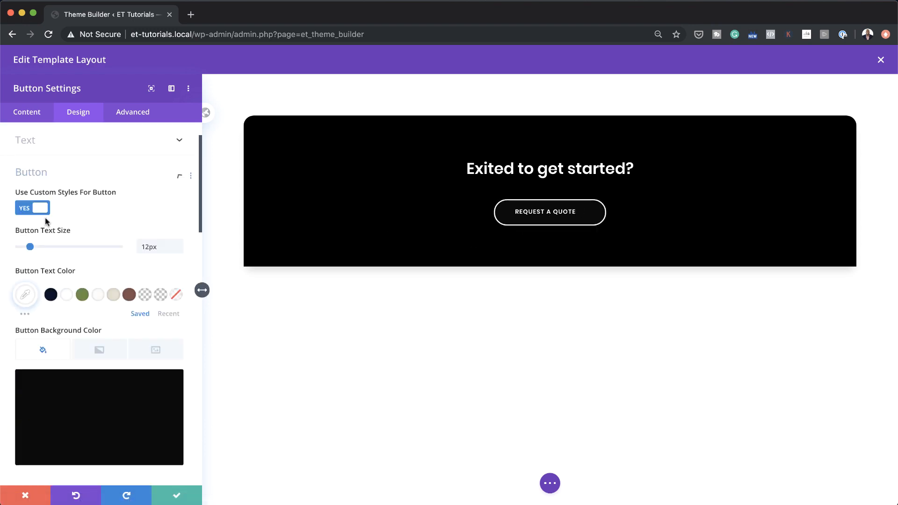
{"action": "scroll", "coordinate": [97, 371], "scroll_direction": "down", "scroll_amount": 10}
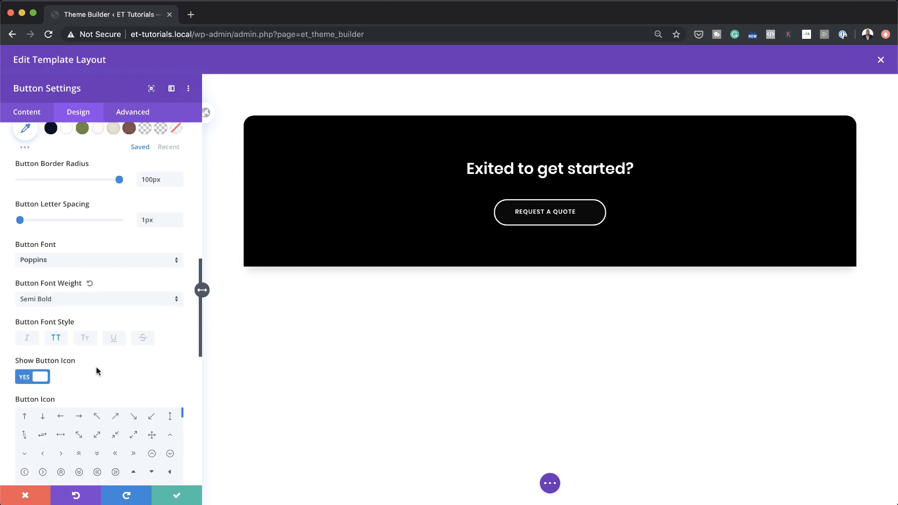
{"action": "scroll", "coordinate": [97, 371], "scroll_direction": "down", "scroll_amount": 3}
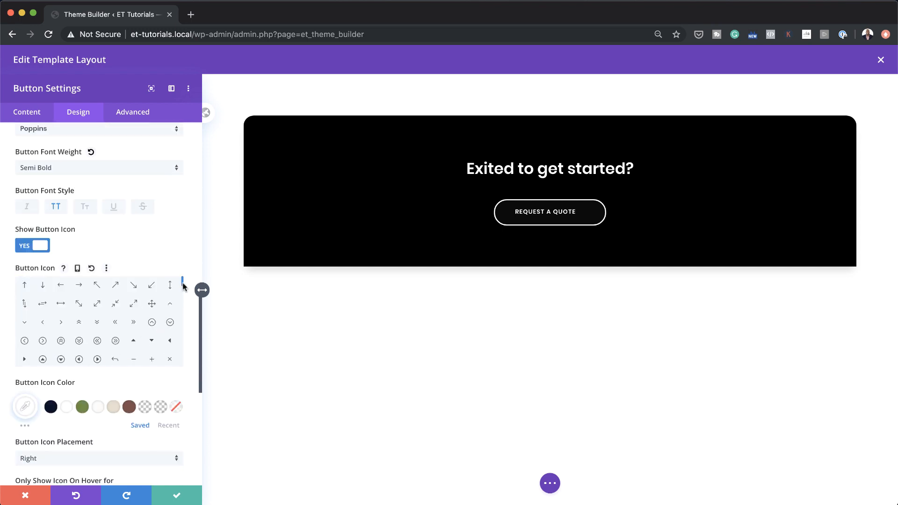
{"action": "left_click_drag", "start_coordinate": [182, 286], "coordinate": [187, 327]}
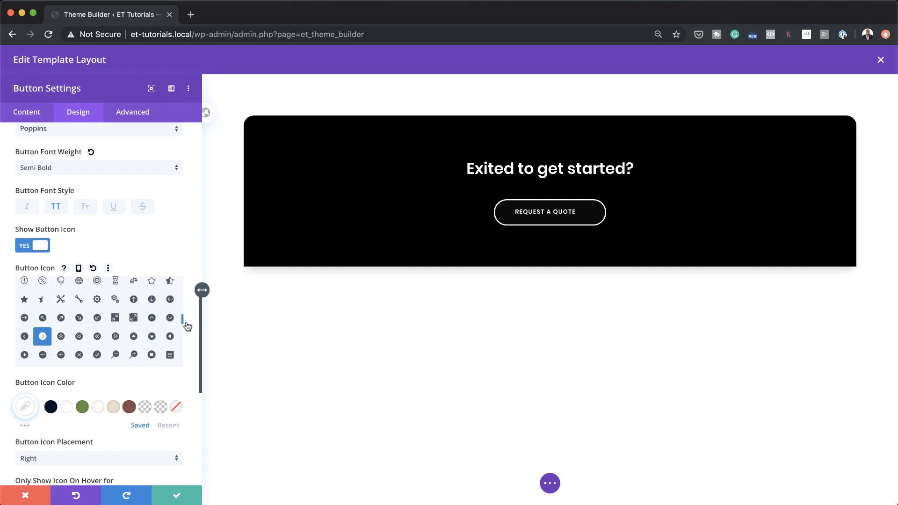
{"action": "scroll", "coordinate": [80, 376], "scroll_direction": "down", "scroll_amount": 1}
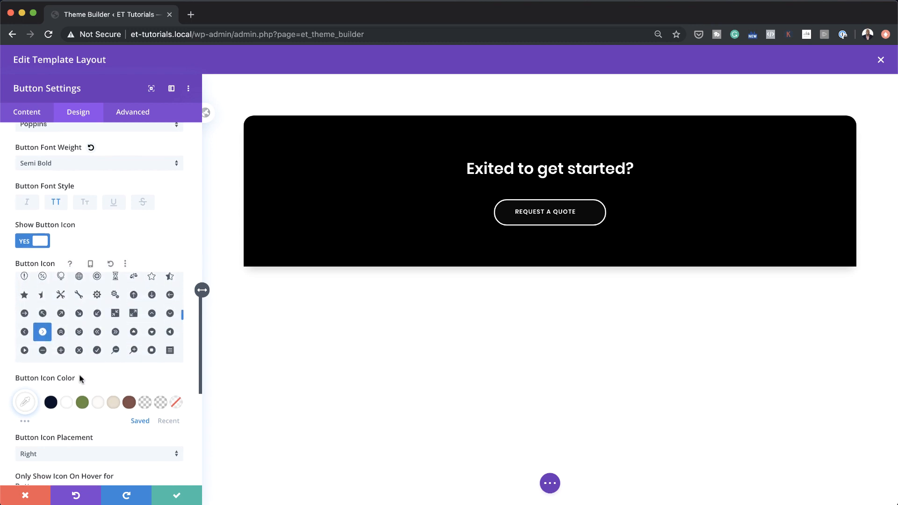
{"action": "scroll", "coordinate": [80, 378], "scroll_direction": "down", "scroll_amount": 2}
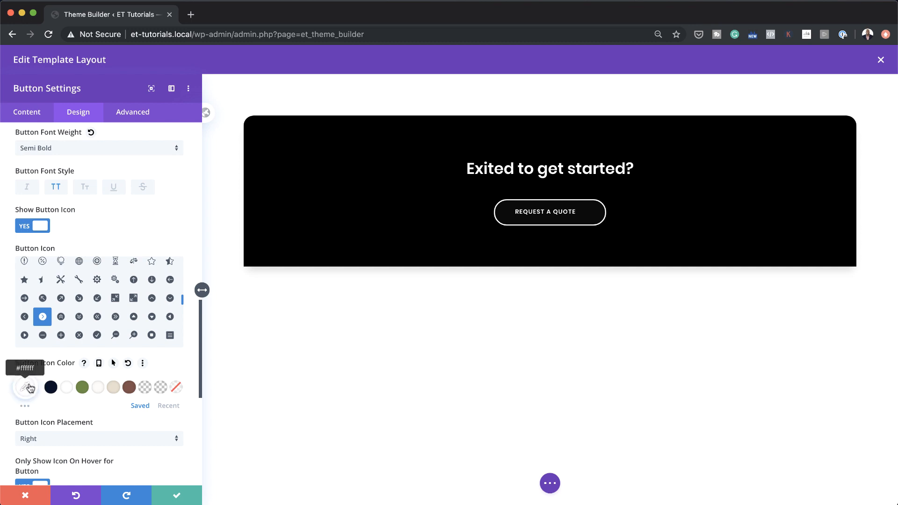
{"action": "scroll", "coordinate": [150, 380], "scroll_direction": "down", "scroll_amount": 5}
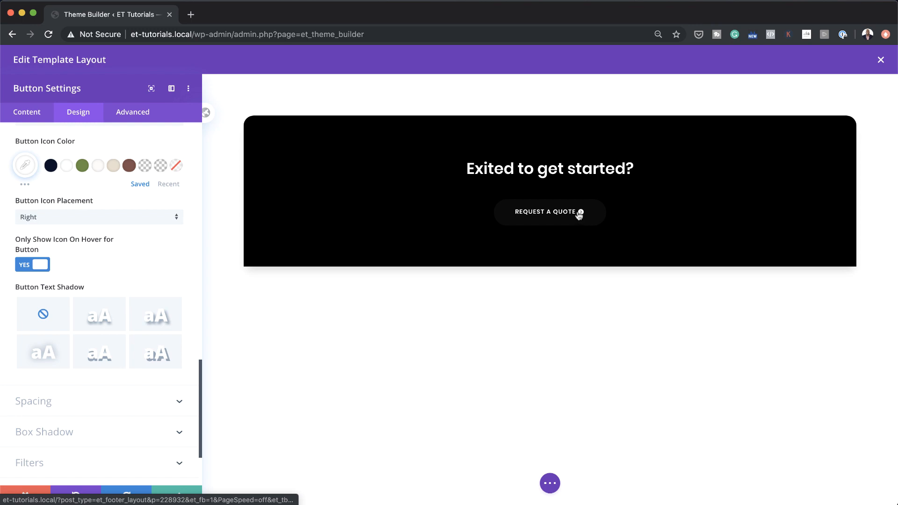
{"action": "left_click", "coordinate": [23, 266]}
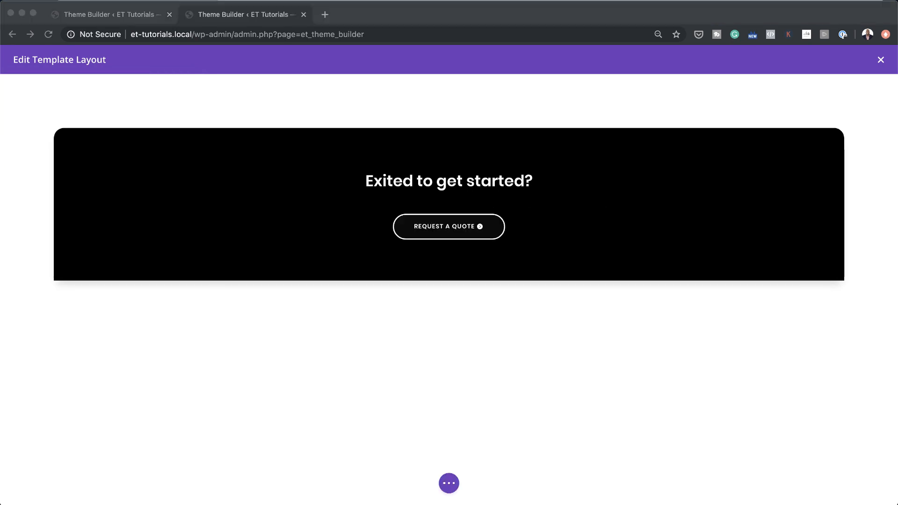
Step: Add a new regular section below the black call-to-action section without inserting a row
{"action": "left_click", "coordinate": [426, 365]}
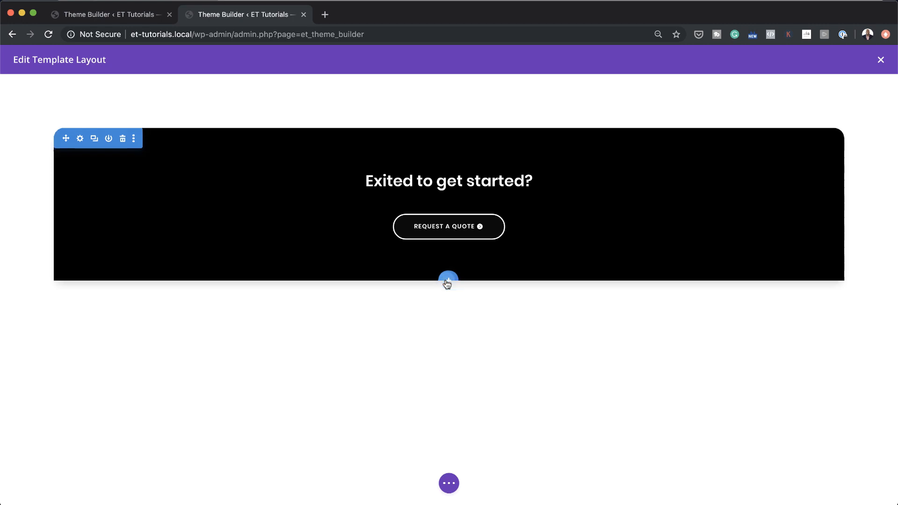
{"action": "left_click", "coordinate": [448, 280]}
{"action": "left_click", "coordinate": [388, 363]}
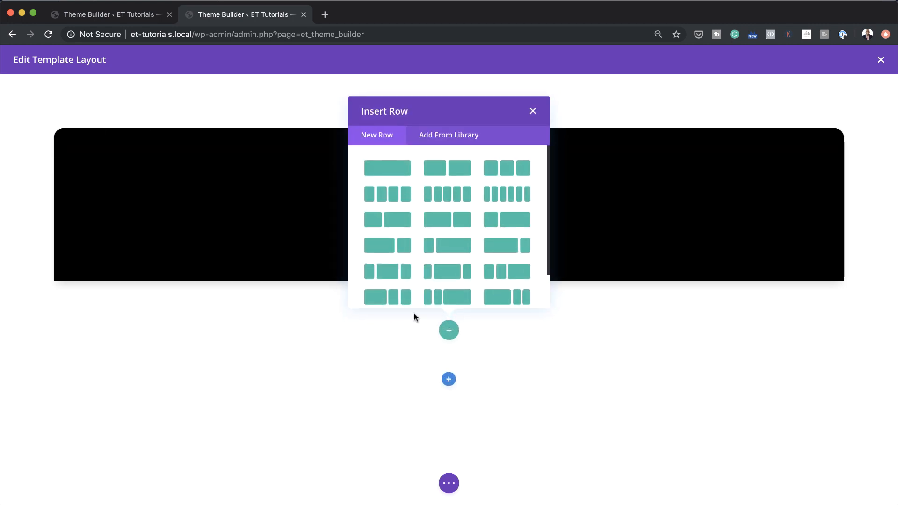
{"action": "left_click", "coordinate": [533, 112]}
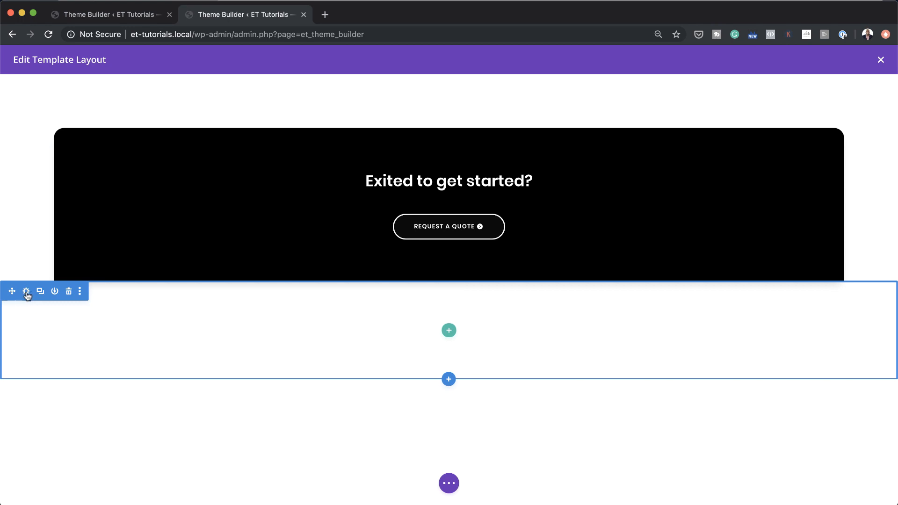
Step: Set the new section's background color to white (#ffffff)
{"action": "left_click", "coordinate": [27, 293]}
{"action": "left_click", "coordinate": [54, 189]}
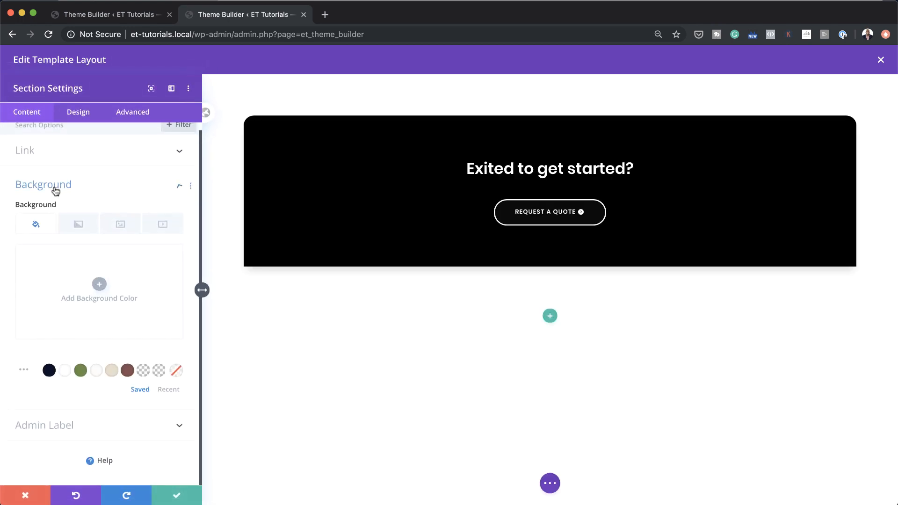
{"action": "left_click", "coordinate": [100, 289]}
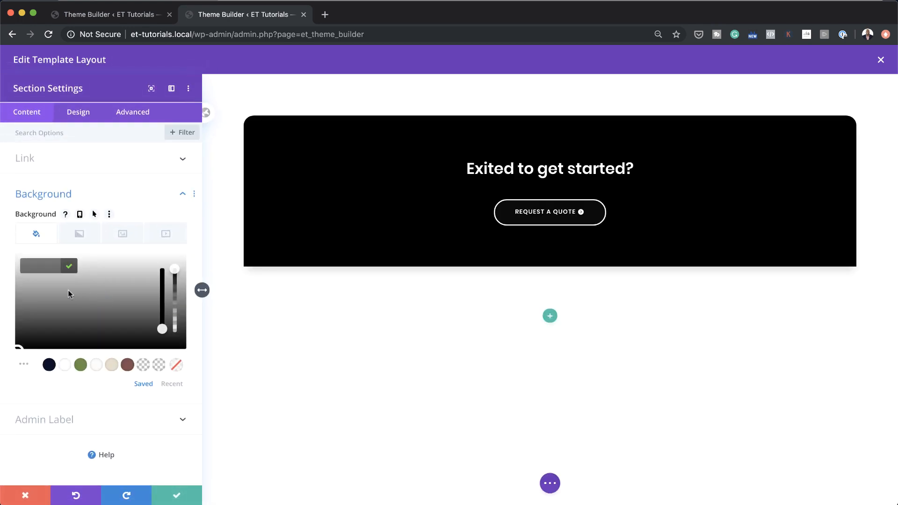
{"action": "left_click", "coordinate": [45, 267]}
{"action": "type", "text": "#ffffff"}
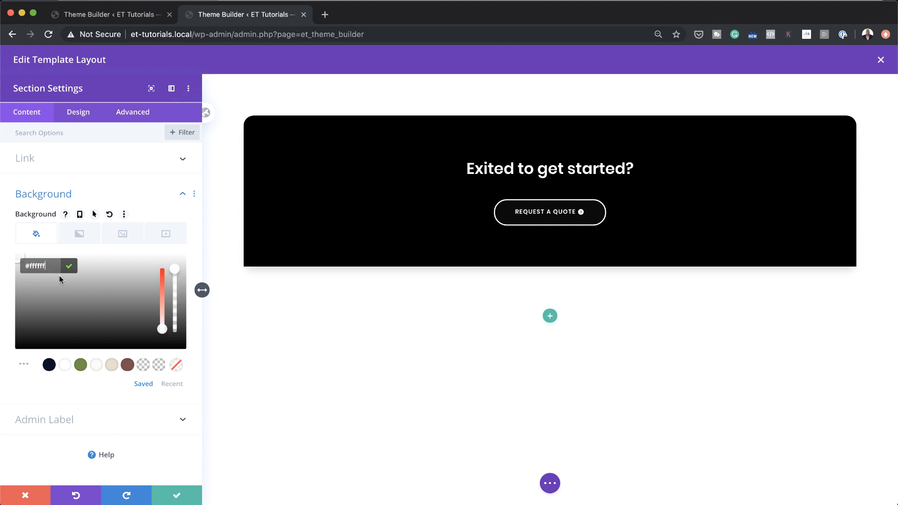
Step: Set the new section's top and bottom padding to 0px and round its upper corners, with 20px for the top-left one
{"action": "left_click", "coordinate": [84, 115]}
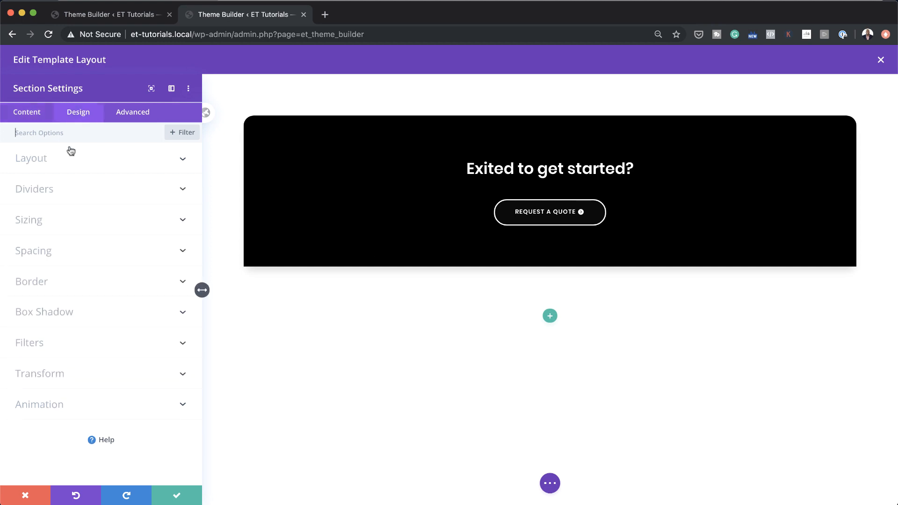
{"action": "left_click", "coordinate": [46, 251]}
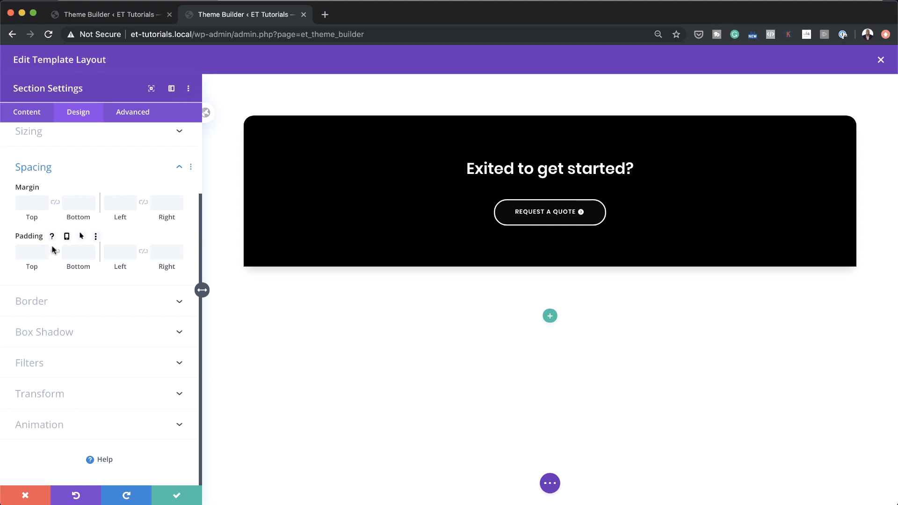
{"action": "left_click", "coordinate": [27, 250]}
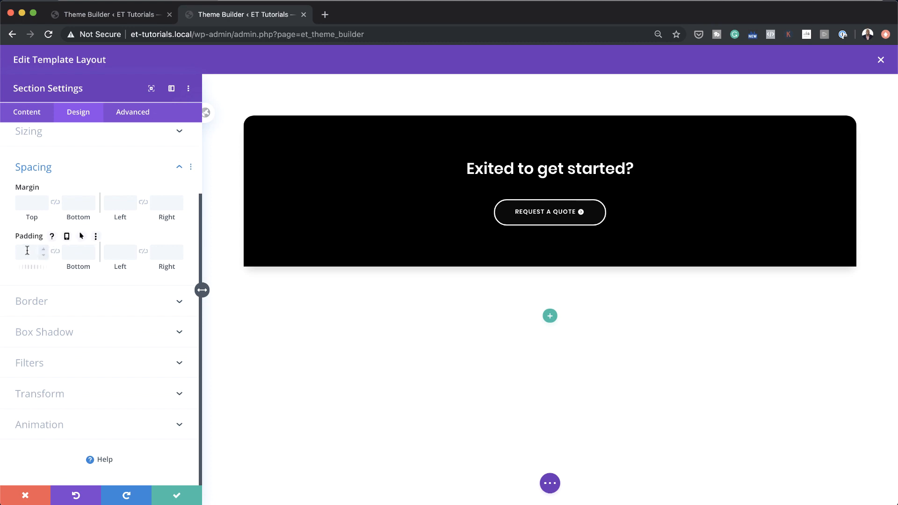
{"action": "type", "text": "0"}
{"action": "left_click", "coordinate": [53, 251]}
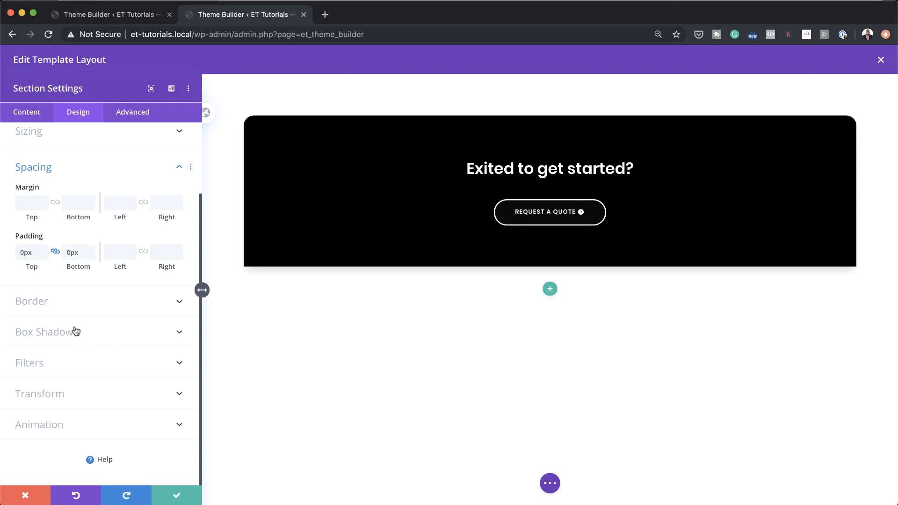
{"action": "left_click", "coordinate": [31, 301]}
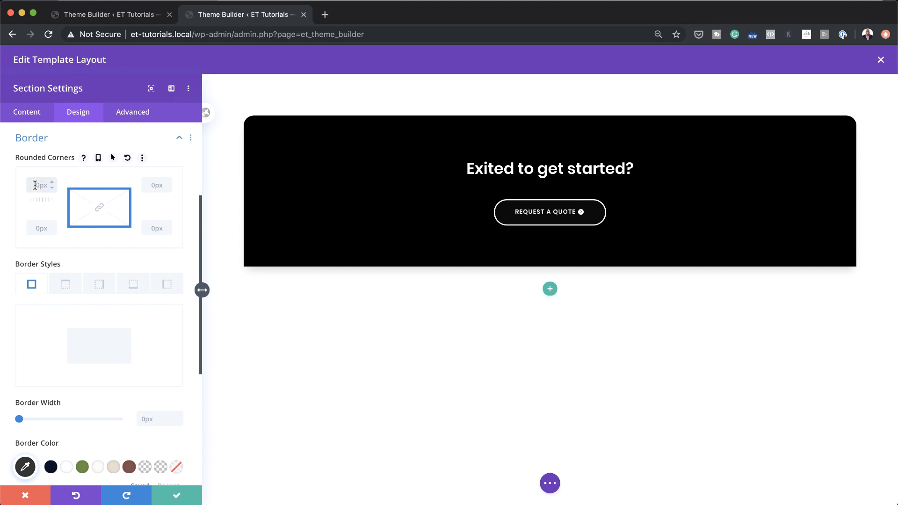
{"action": "left_click", "coordinate": [157, 185]}
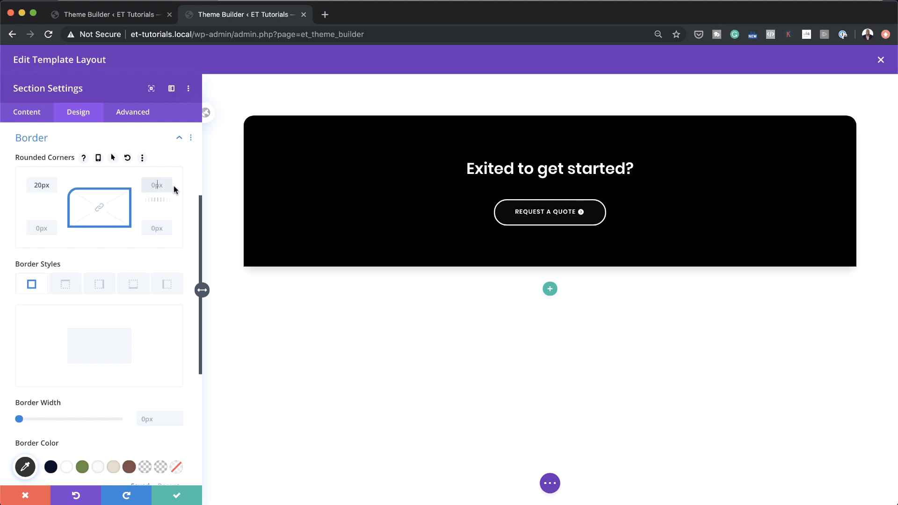
Step: Apply the bottom-edge box shadow preset to the new section and set its blur strength to 135px
{"action": "scroll", "coordinate": [93, 341], "scroll_direction": "down", "scroll_amount": 5}
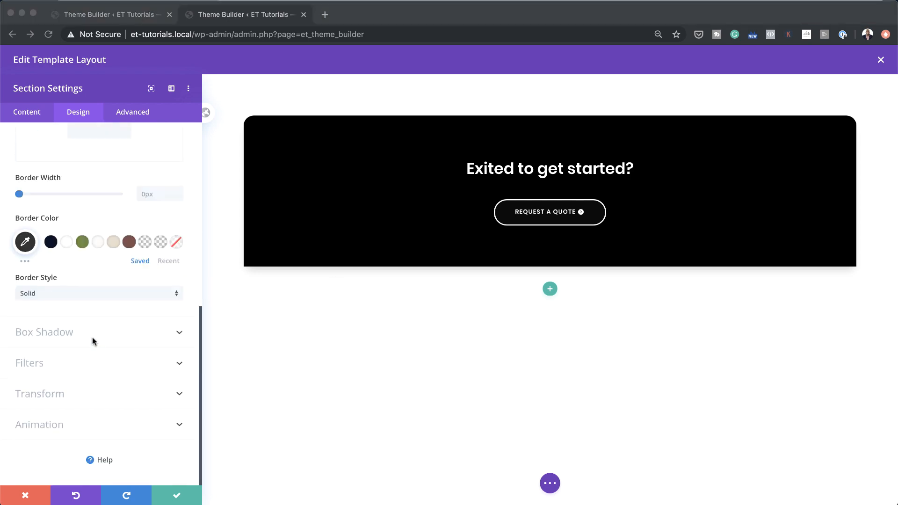
{"action": "left_click", "coordinate": [68, 333]}
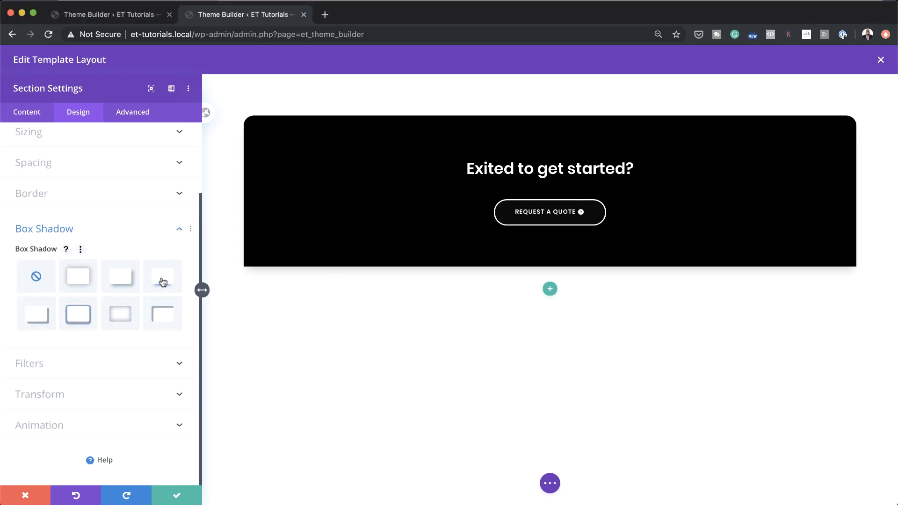
{"action": "left_click", "coordinate": [162, 282]}
{"action": "scroll", "coordinate": [97, 384], "scroll_direction": "down", "scroll_amount": 3}
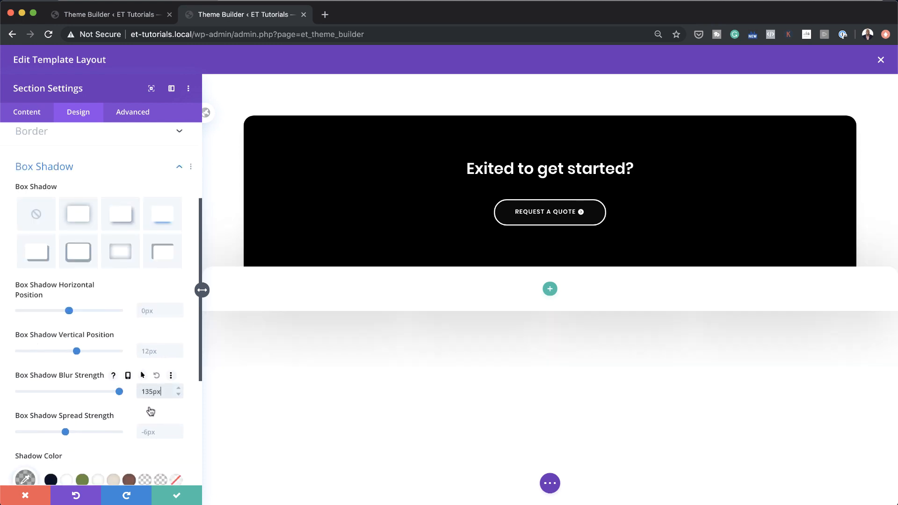
Step: Set the new section's shadow color to rgba(0,0,0,0.18) and save the section settings
{"action": "scroll", "coordinate": [136, 415], "scroll_direction": "down", "scroll_amount": 4}
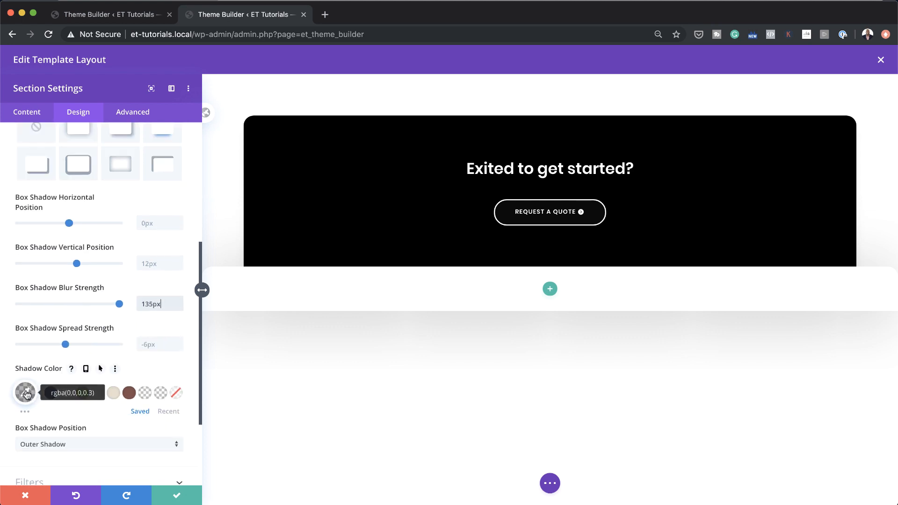
{"action": "left_click", "coordinate": [27, 392]}
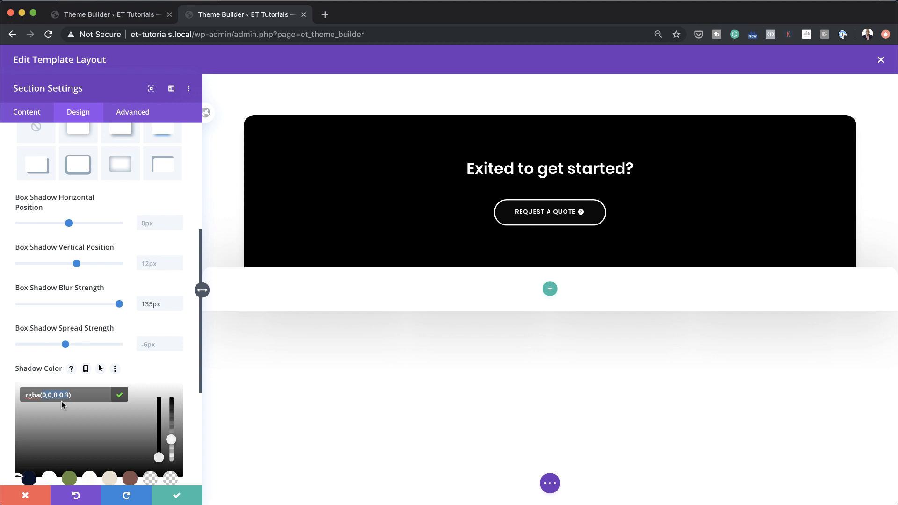
{"action": "type", "text": "0,0,0,0.18"}
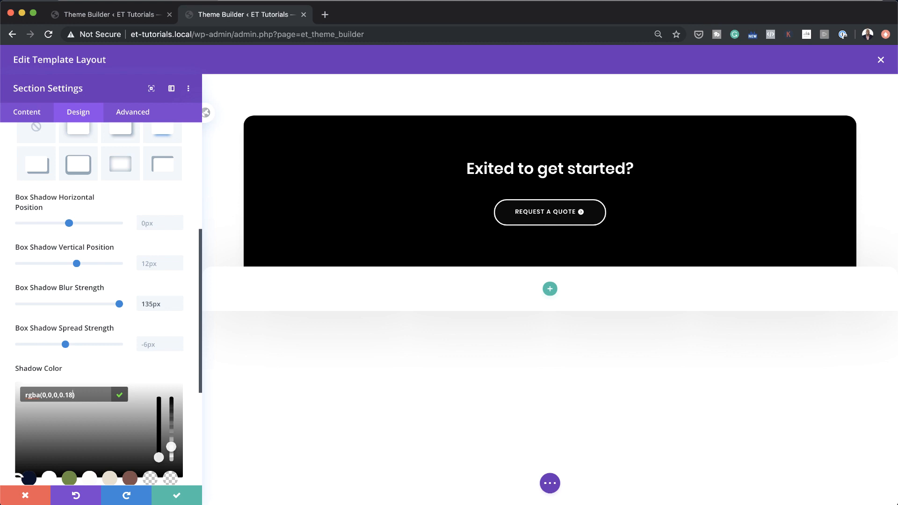
{"action": "scroll", "coordinate": [155, 402], "scroll_direction": "down", "scroll_amount": 3}
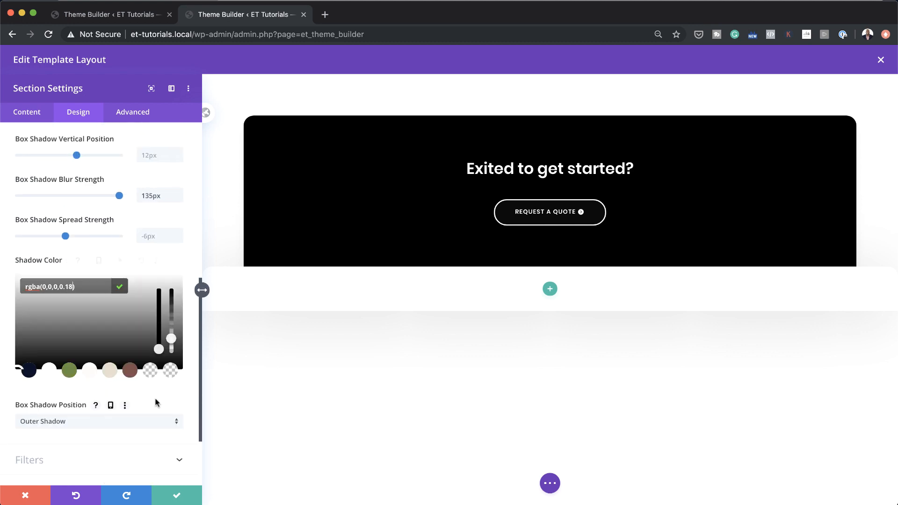
{"action": "scroll", "coordinate": [155, 402], "scroll_direction": "down", "scroll_amount": 2}
{"action": "left_click", "coordinate": [178, 495]}
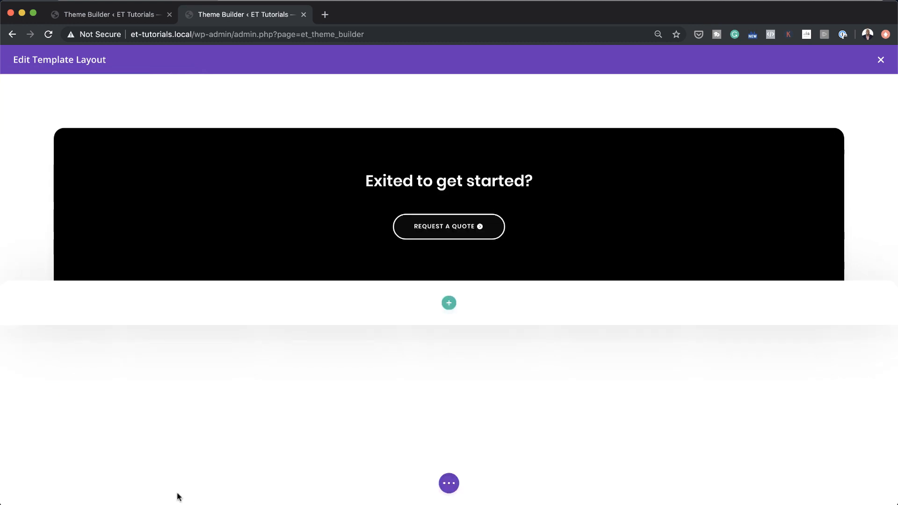
Step: Insert a single-column row in the white section without adding a module
{"action": "left_click", "coordinate": [452, 304]}
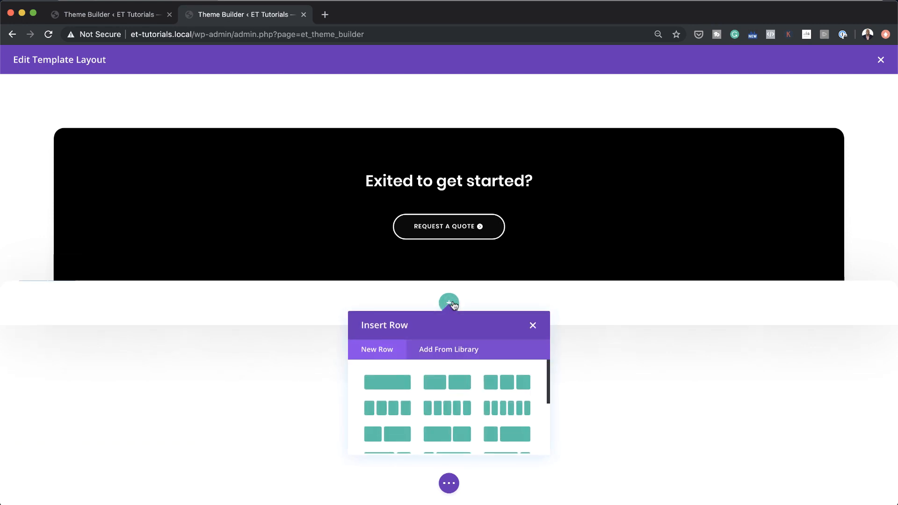
{"action": "left_click", "coordinate": [393, 385]}
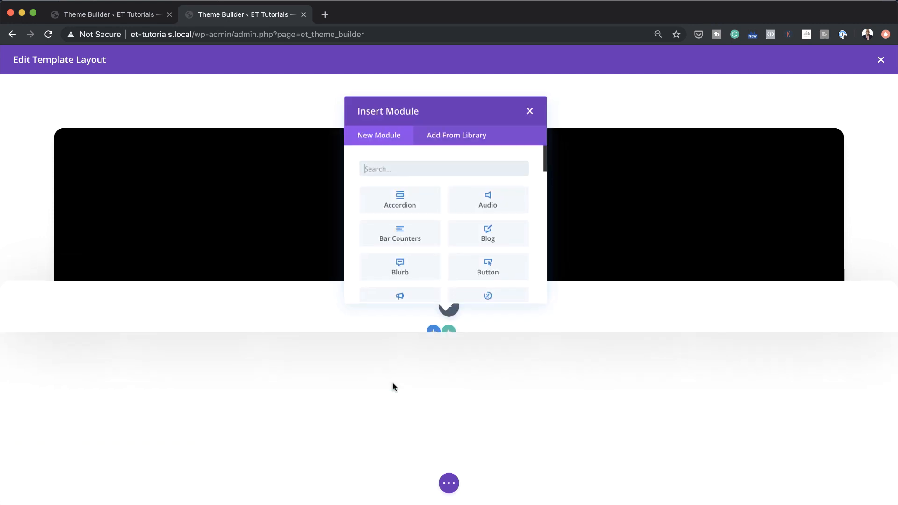
{"action": "left_click", "coordinate": [530, 111]}
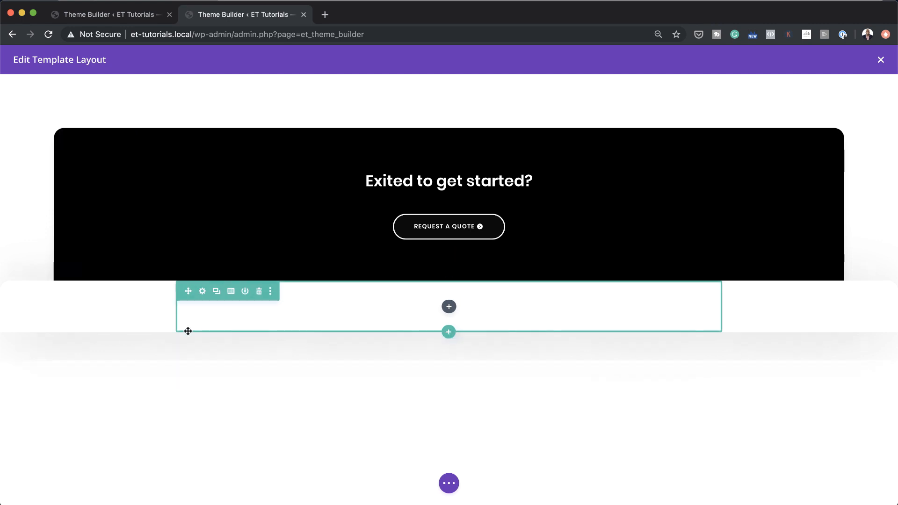
Step: Enable a custom gutter width of 1 for the new row and equalize its column heights
{"action": "left_click", "coordinate": [201, 290]}
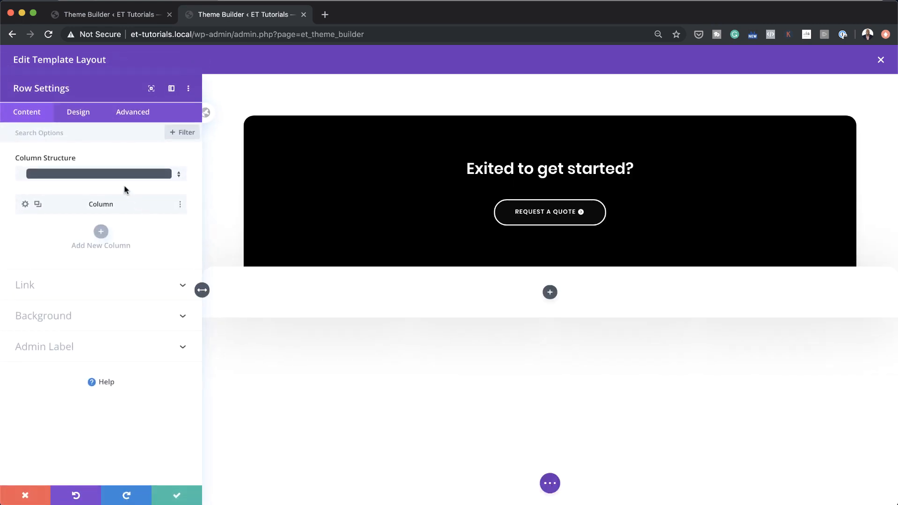
{"action": "left_click", "coordinate": [79, 117]}
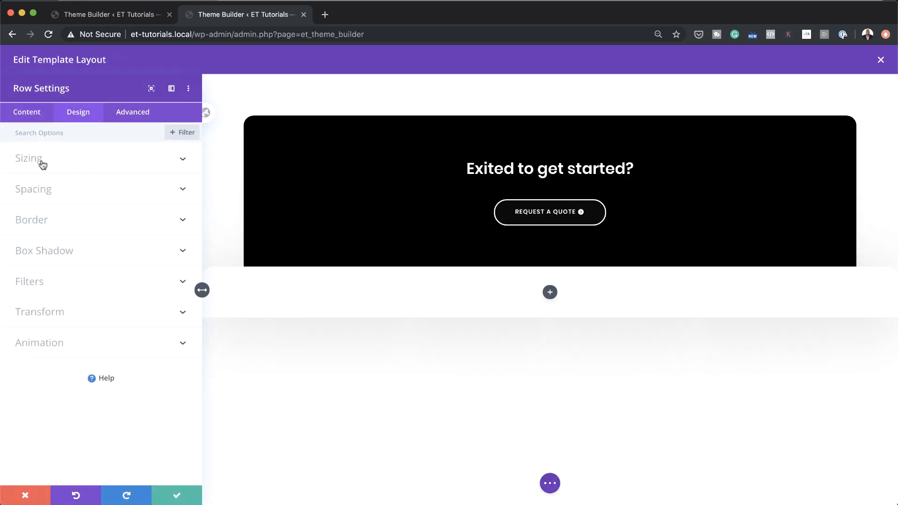
{"action": "left_click", "coordinate": [40, 163]}
{"action": "left_click", "coordinate": [42, 197]}
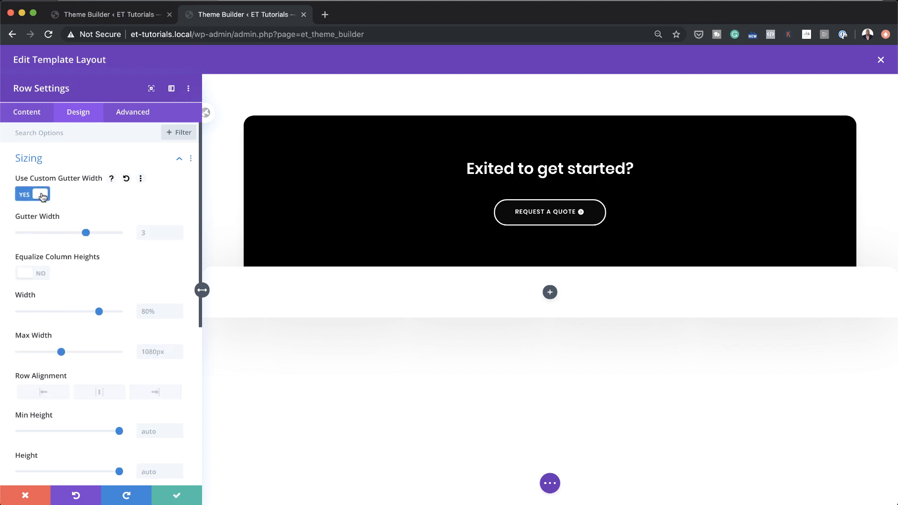
{"action": "left_click_drag", "start_coordinate": [85, 233], "coordinate": [20, 239]}
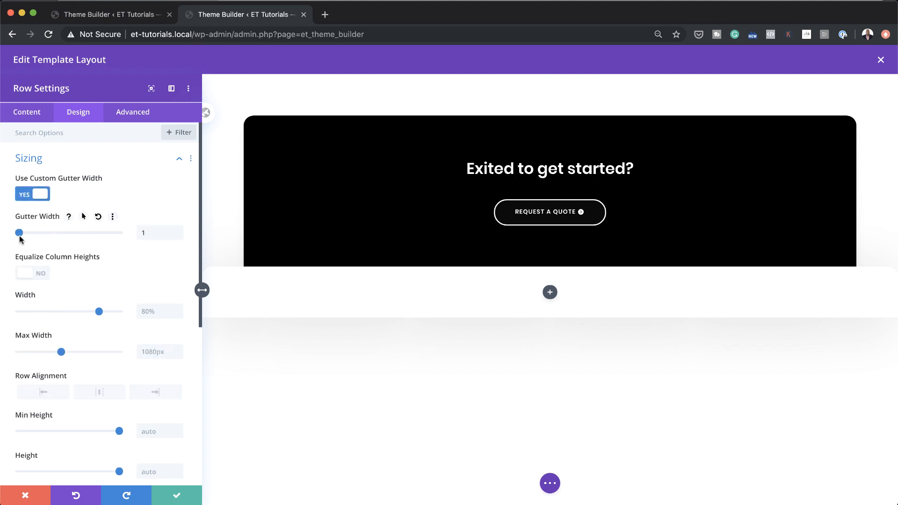
{"action": "left_click", "coordinate": [41, 279]}
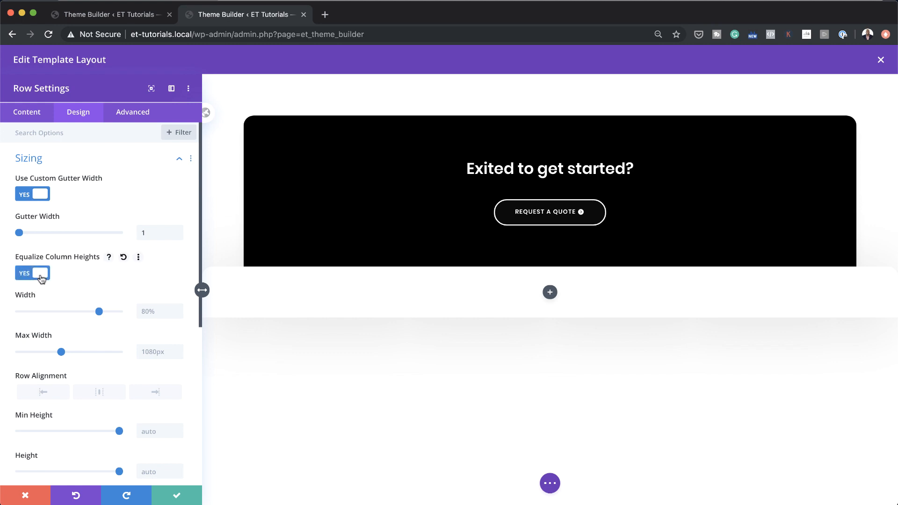
Step: Set the new row's width and max width to 100%
{"action": "left_click", "coordinate": [147, 311]}
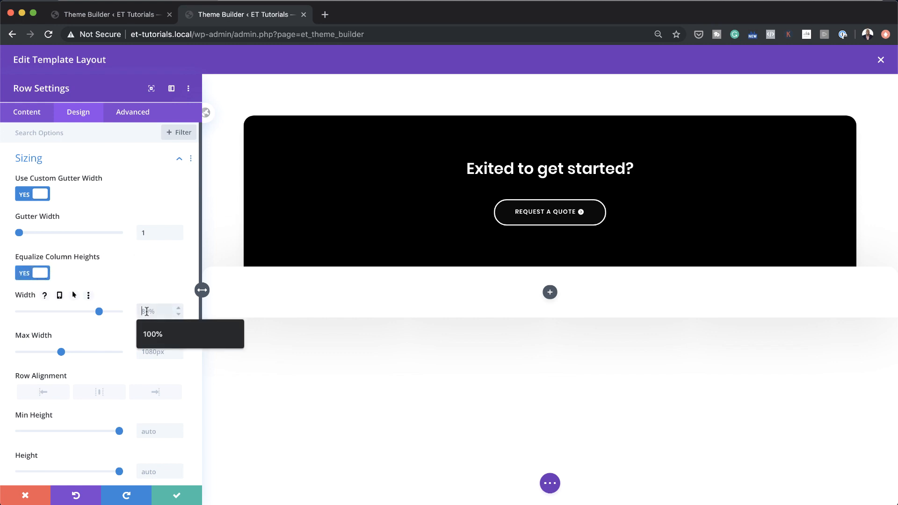
{"action": "left_click", "coordinate": [175, 333]}
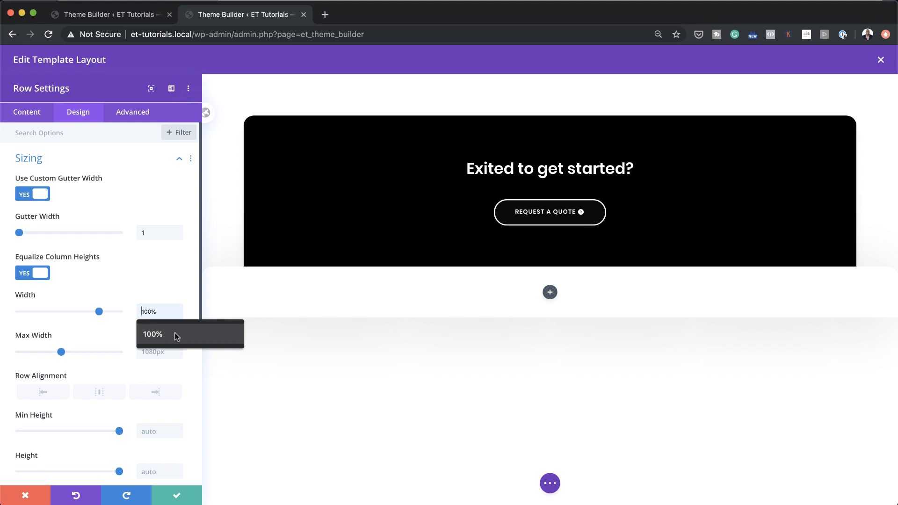
{"action": "left_click", "coordinate": [151, 351]}
{"action": "left_click", "coordinate": [169, 372]}
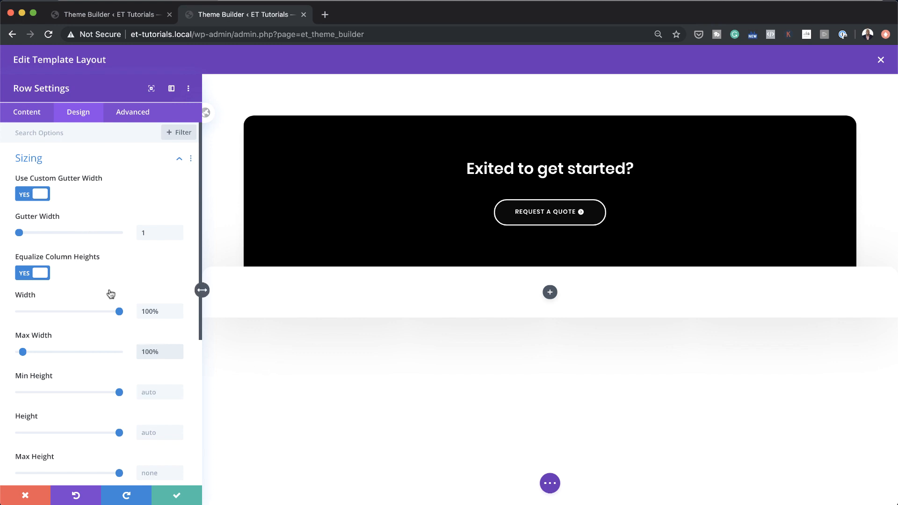
Step: Set the row's top and bottom padding to 0px and save the row settings
{"action": "scroll", "coordinate": [111, 294], "scroll_direction": "down", "scroll_amount": 5}
{"action": "left_click", "coordinate": [40, 270]}
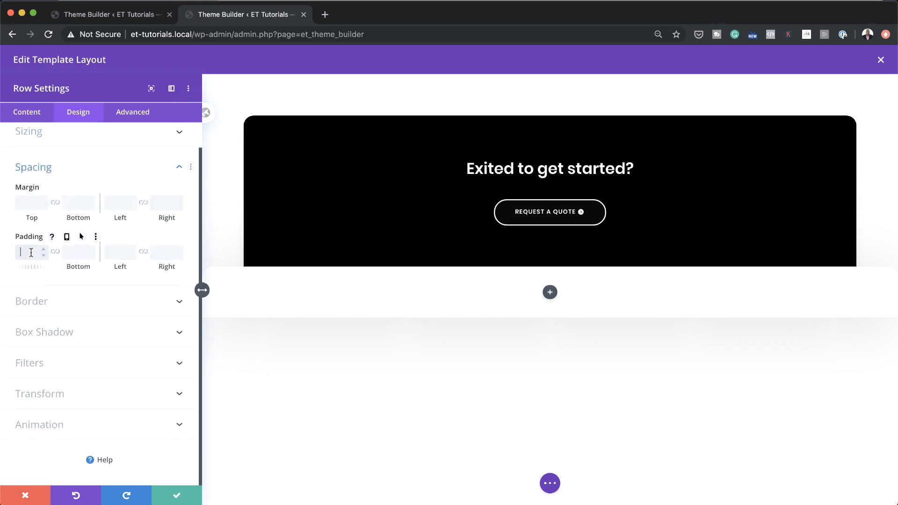
{"action": "type", "text": "0"}
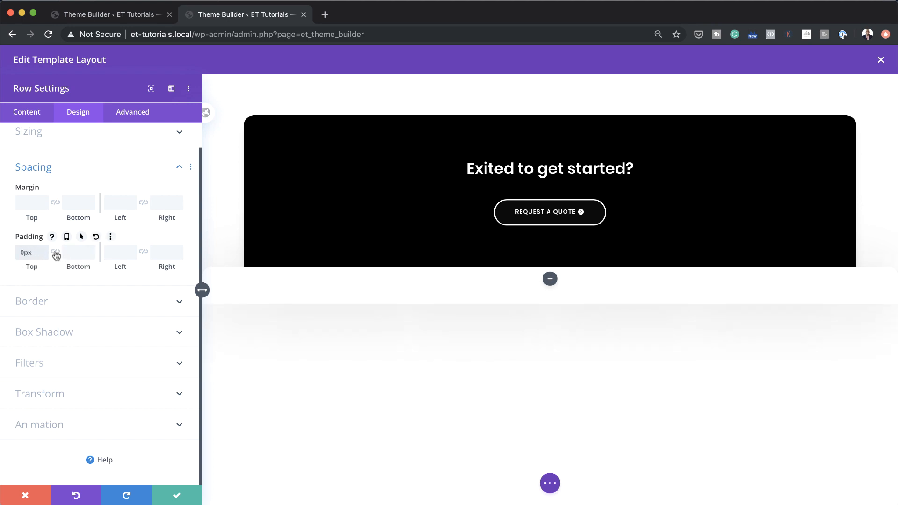
{"action": "left_click", "coordinate": [55, 254]}
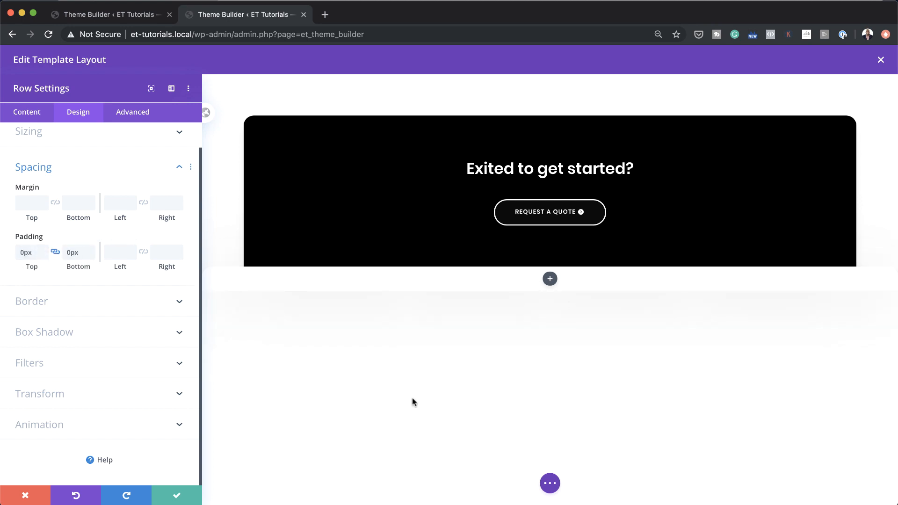
{"action": "left_click", "coordinate": [177, 495]}
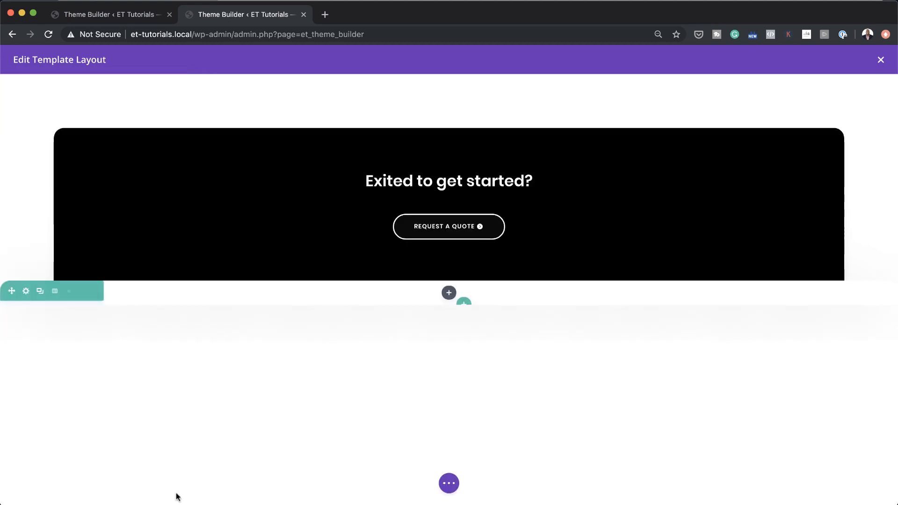
Step: Set the top and bottom padding of the row's column to 100px
{"action": "left_click", "coordinate": [27, 292]}
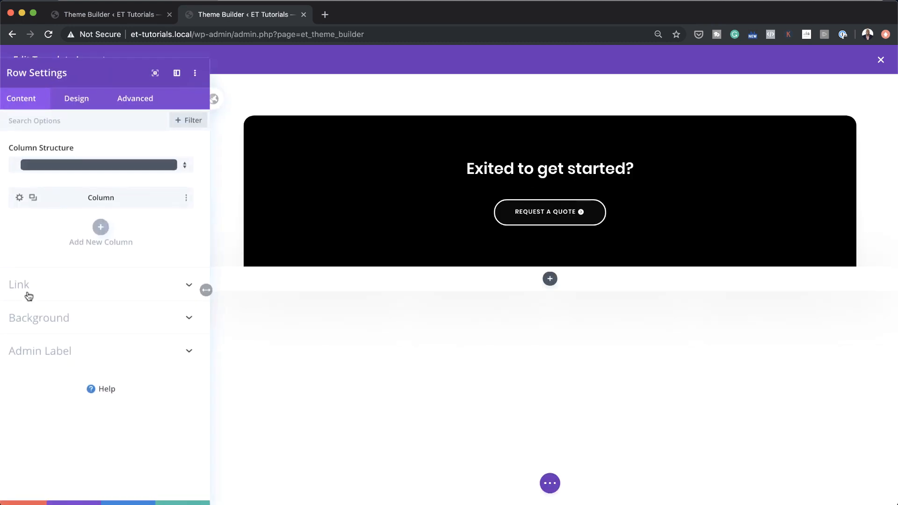
{"action": "left_click", "coordinate": [26, 205]}
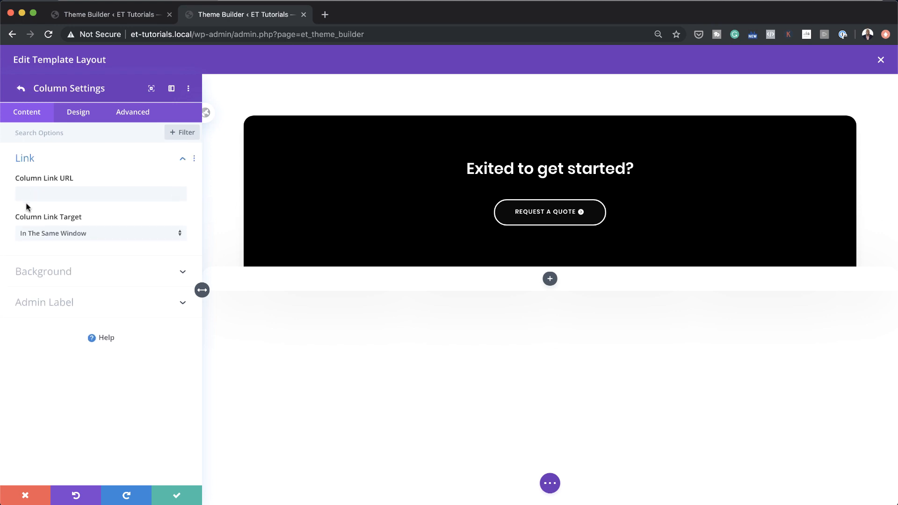
{"action": "left_click", "coordinate": [85, 116]}
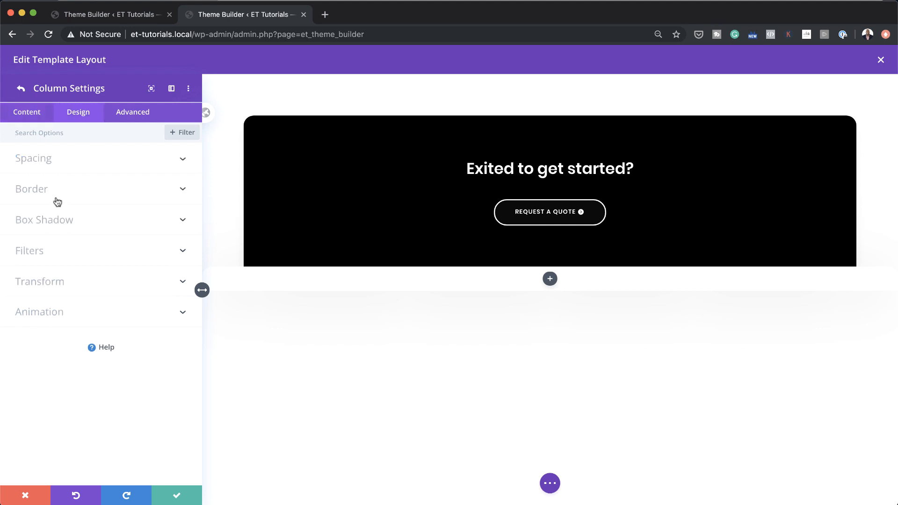
{"action": "left_click", "coordinate": [48, 160]}
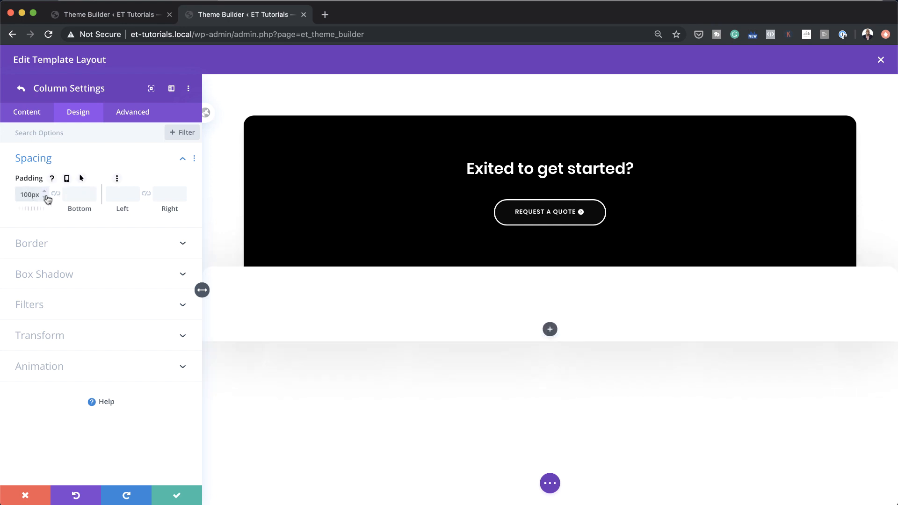
{"action": "left_click", "coordinate": [55, 194]}
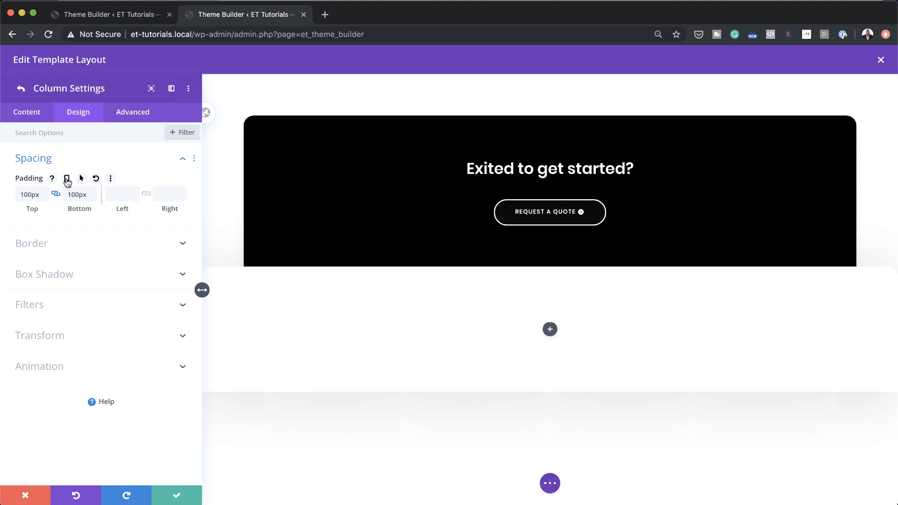
Step: Enable responsive padding for the column and set its tablet top and bottom padding to 50px, checking the phone values
{"action": "left_click", "coordinate": [66, 179]}
{"action": "left_click", "coordinate": [104, 197]}
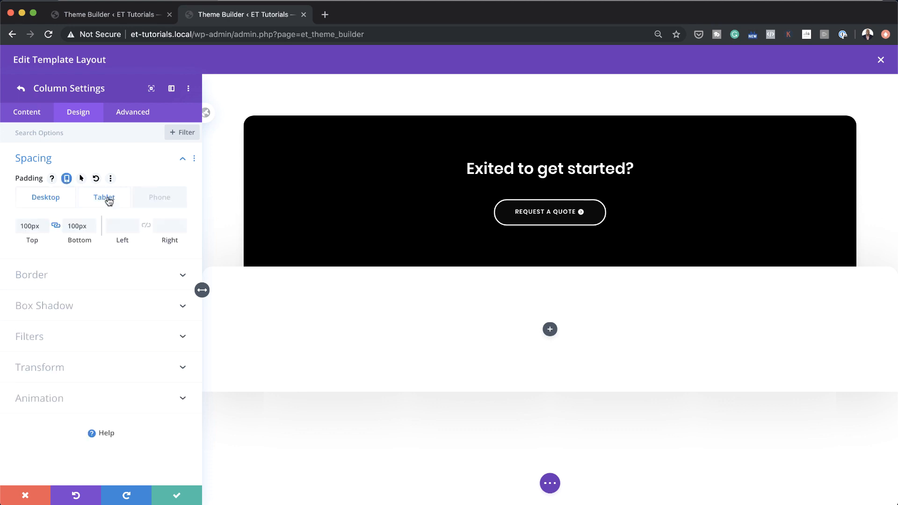
{"action": "left_click", "coordinate": [32, 228]}
{"action": "type", "text": "50"}
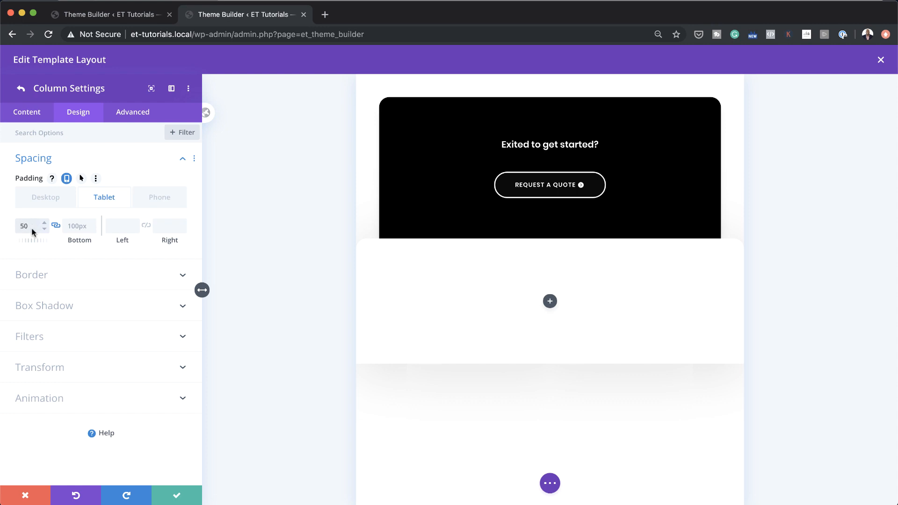
{"action": "left_click", "coordinate": [168, 197]}
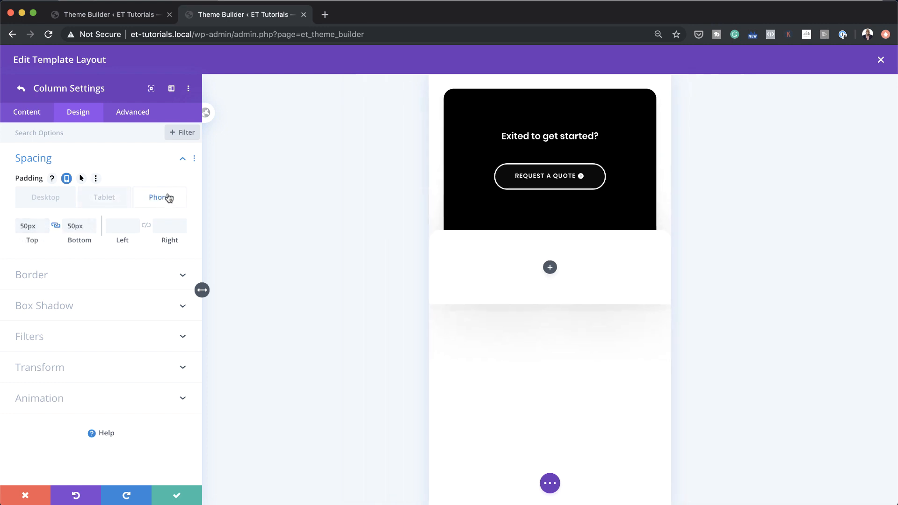
Step: Set the column's desktop left and right padding to 50px and save the column and row settings
{"action": "left_click", "coordinate": [50, 199]}
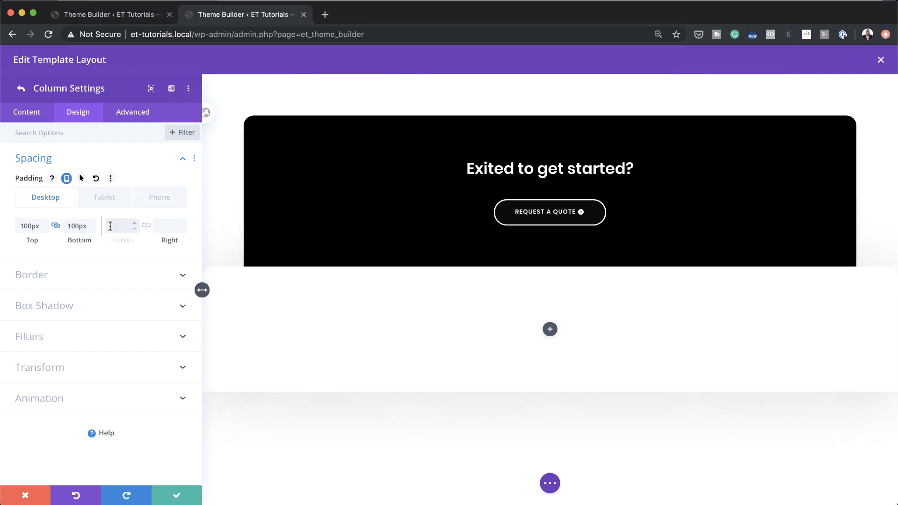
{"action": "left_click", "coordinate": [146, 225]}
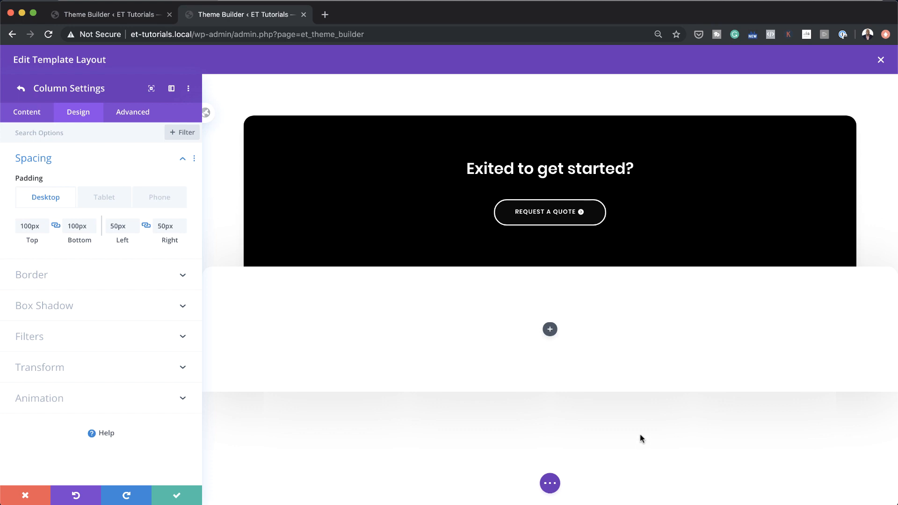
{"action": "left_click", "coordinate": [179, 497]}
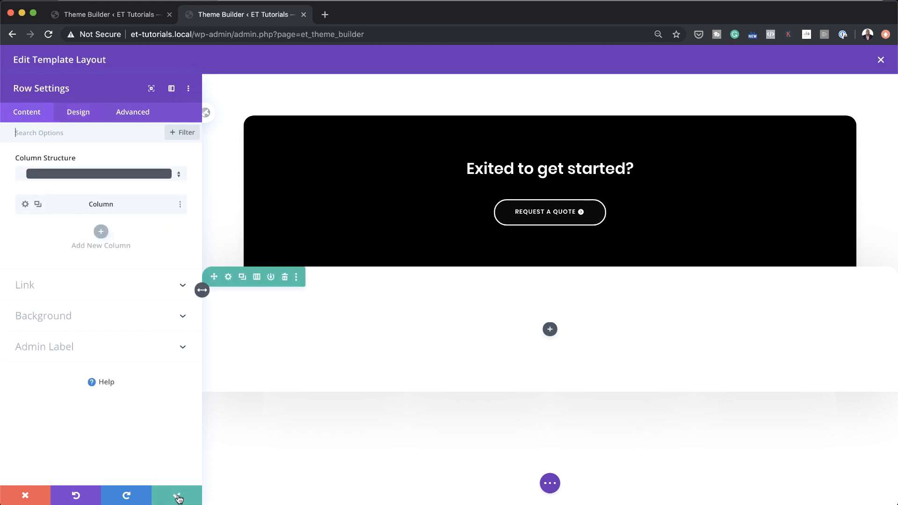
{"action": "left_click", "coordinate": [179, 497]}
Step: Insert a Text module into the white section's column
{"action": "left_click", "coordinate": [448, 346]}
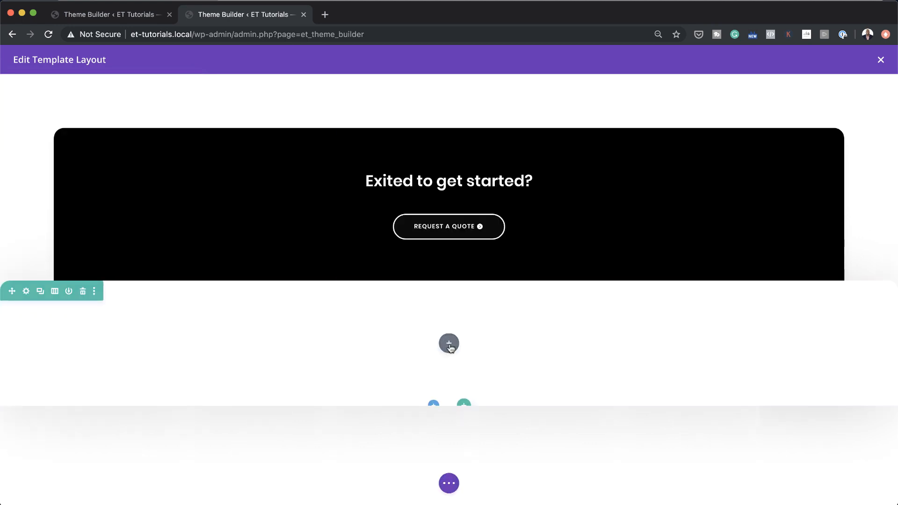
{"action": "left_click", "coordinate": [422, 168]}
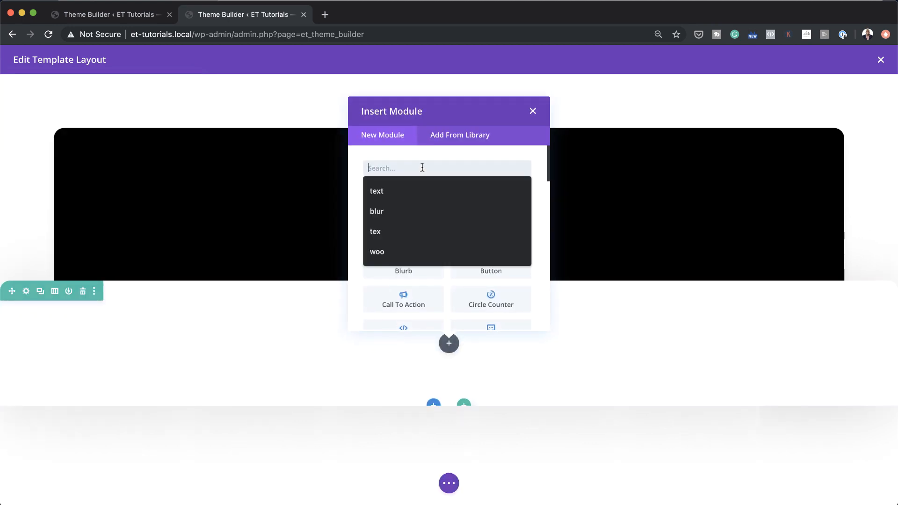
{"action": "type", "text": "text"}
{"action": "left_click", "coordinate": [434, 208]}
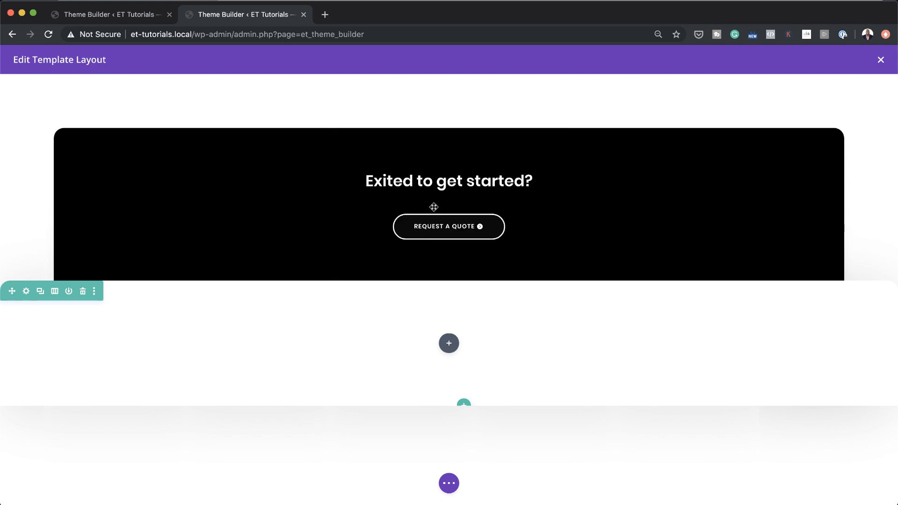
Step: Replace the Text module's placeholder body with "Customers" and set its text font to Poppins in Bold weight
{"action": "left_click_drag", "start_coordinate": [139, 352], "coordinate": [39, 279]}
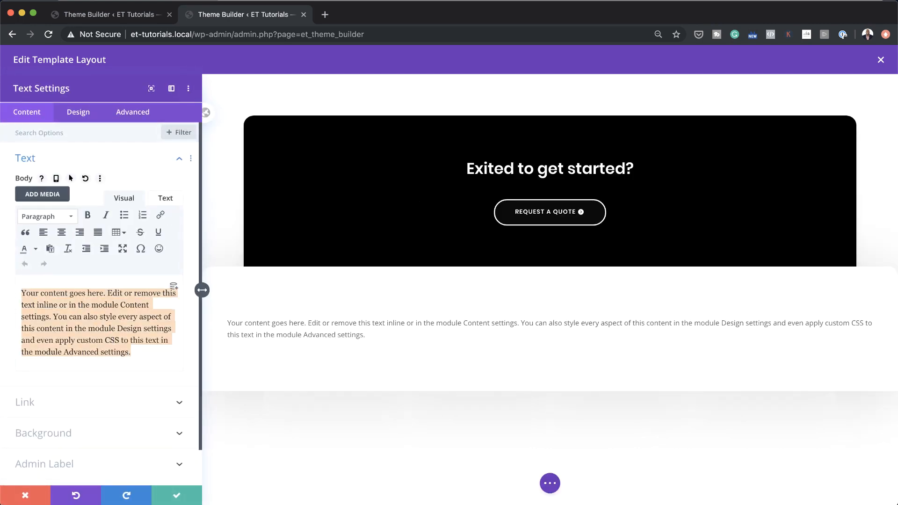
{"action": "type", "text": "Customers"}
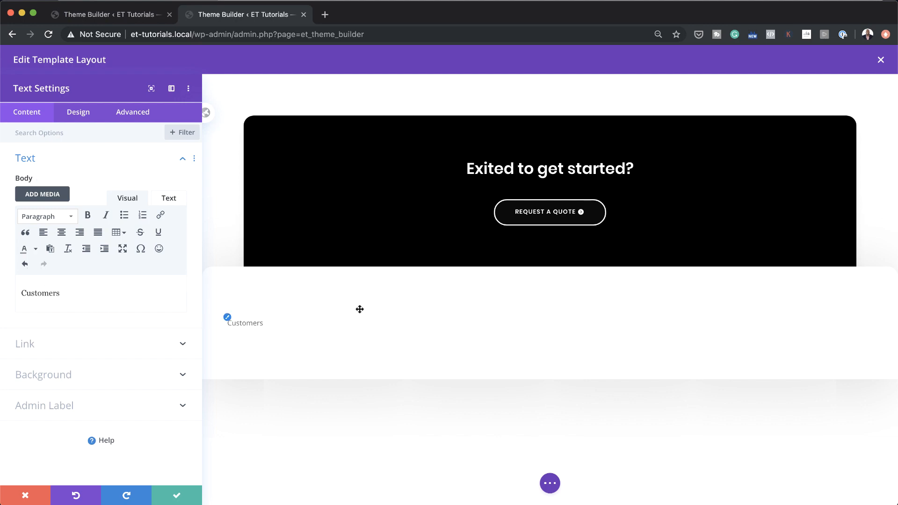
{"action": "left_click", "coordinate": [83, 116]}
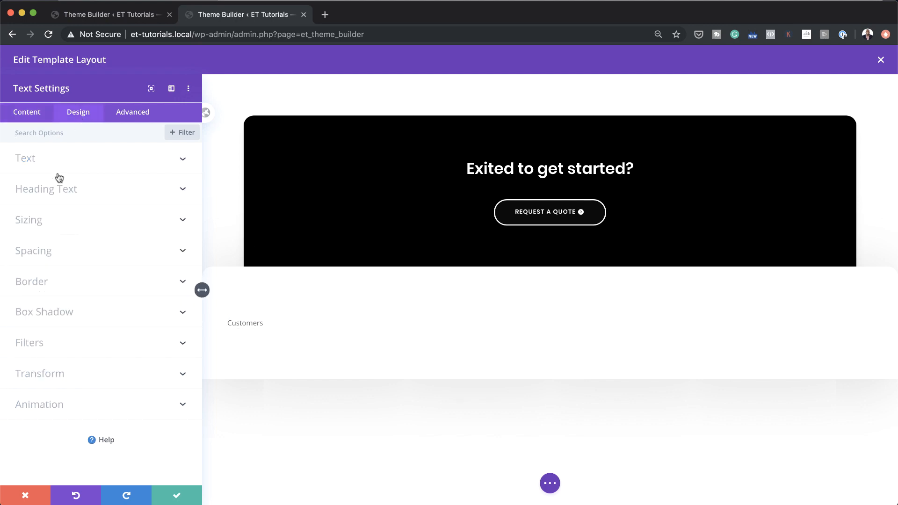
{"action": "left_click", "coordinate": [41, 161]}
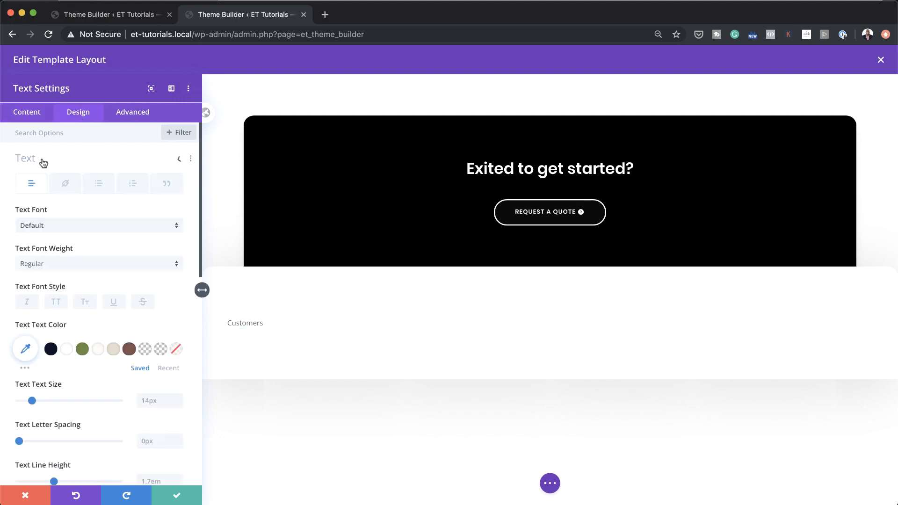
{"action": "left_click", "coordinate": [58, 226]}
{"action": "left_click", "coordinate": [71, 160]}
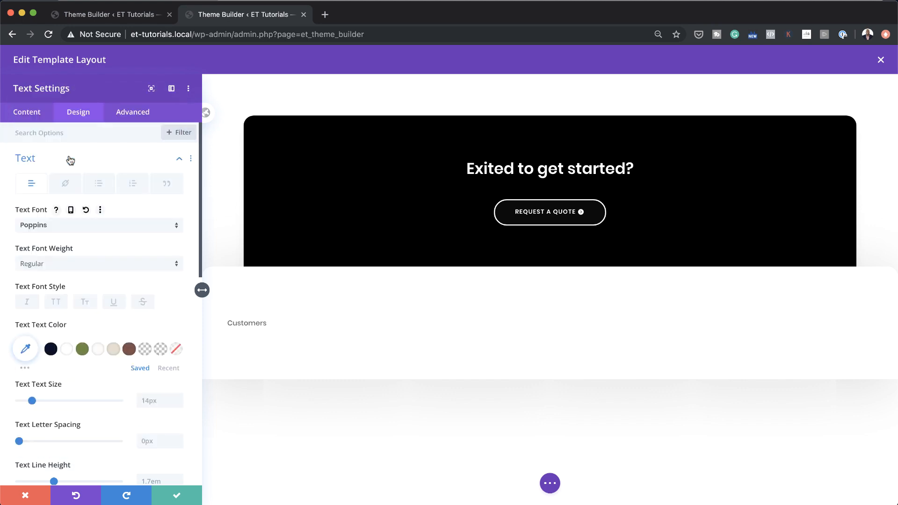
{"action": "left_click", "coordinate": [68, 262]}
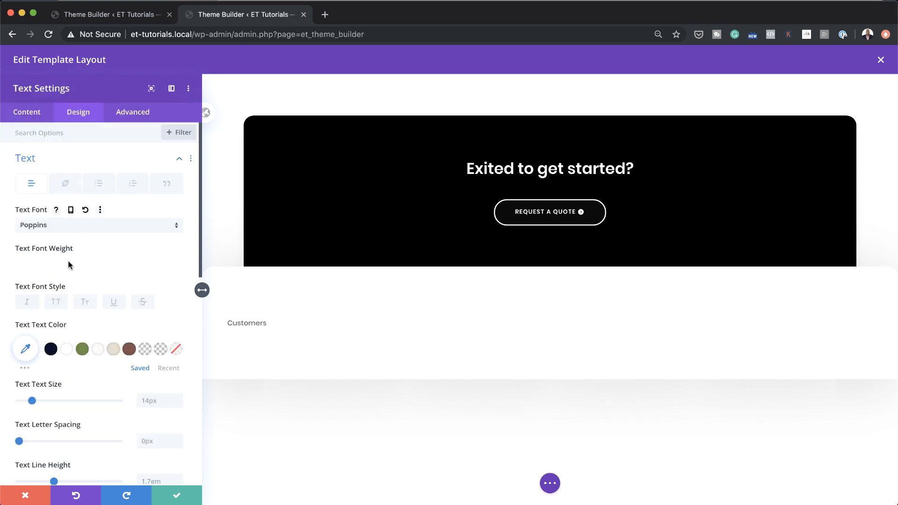
{"action": "left_click", "coordinate": [92, 377]}
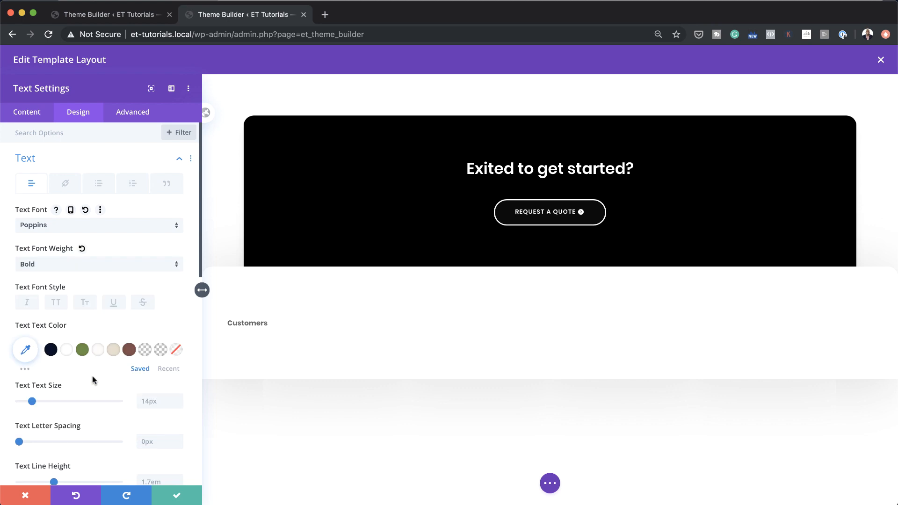
Step: Set the Customers text color to black and its text size to 17px
{"action": "left_click", "coordinate": [26, 351]}
{"action": "left_click_drag", "start_coordinate": [18, 393], "coordinate": [12, 438]}
{"action": "left_click", "coordinate": [11, 441]}
{"action": "scroll", "coordinate": [118, 425], "scroll_direction": "down", "scroll_amount": 2}
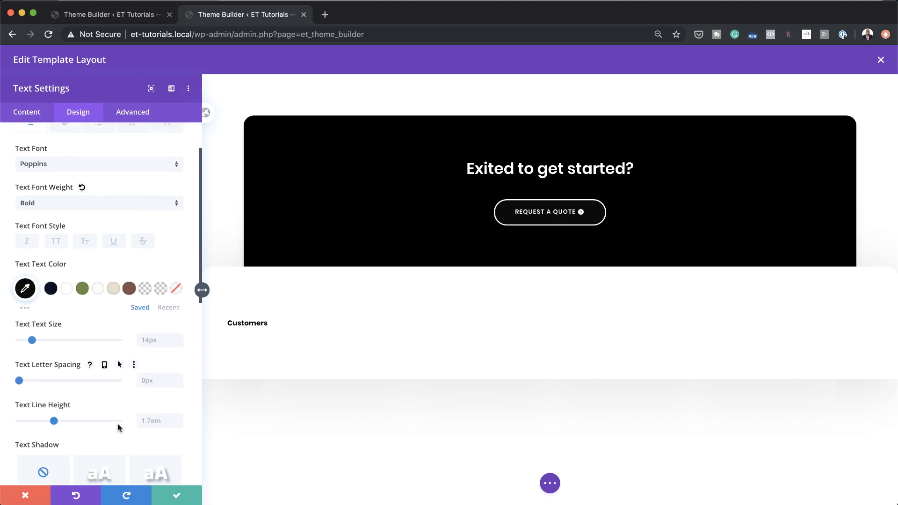
{"action": "left_click", "coordinate": [154, 337]}
{"action": "type", "text": "17"}
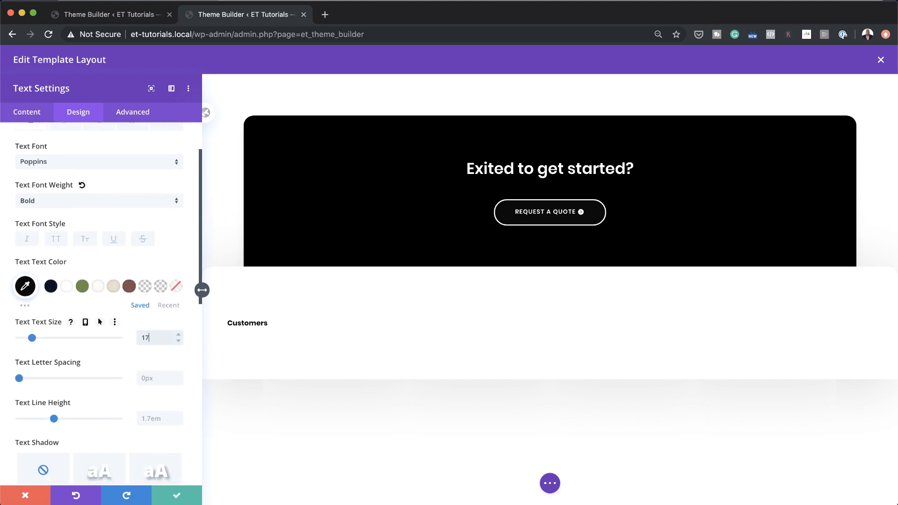
Step: Center-align the Customers text
{"action": "scroll", "coordinate": [110, 405], "scroll_direction": "down", "scroll_amount": 3}
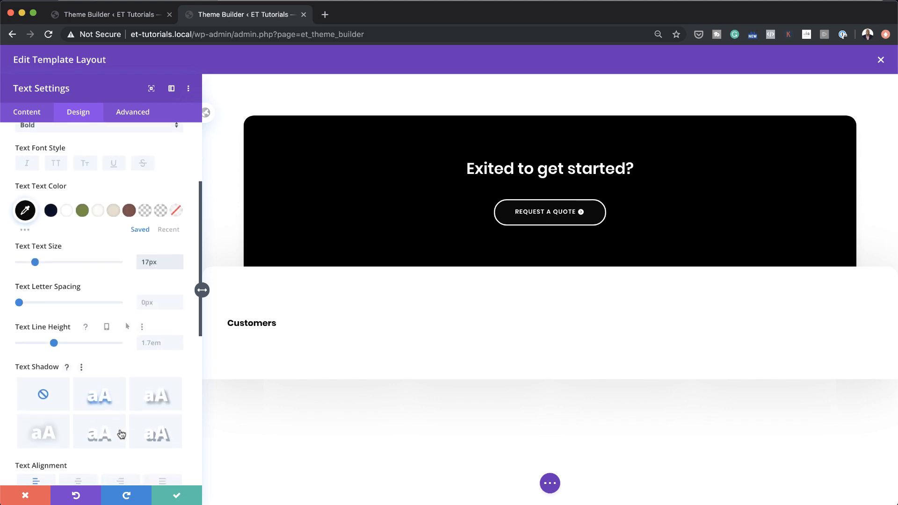
{"action": "left_click", "coordinate": [86, 478]}
{"action": "scroll", "coordinate": [93, 468], "scroll_direction": "down", "scroll_amount": 2}
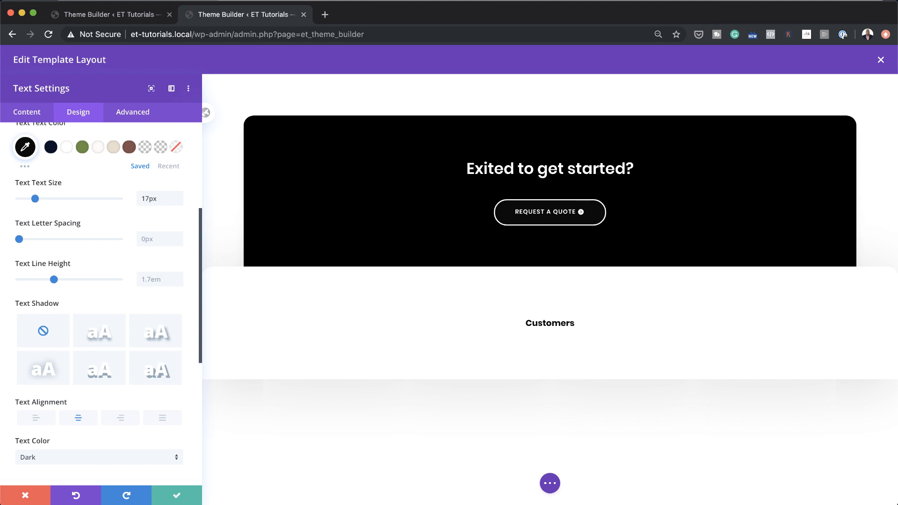
Step: Give the Customers text module a 10px top margin and a 30px bottom margin, and save the module
{"action": "scroll", "coordinate": [158, 371], "scroll_direction": "down", "scroll_amount": 7}
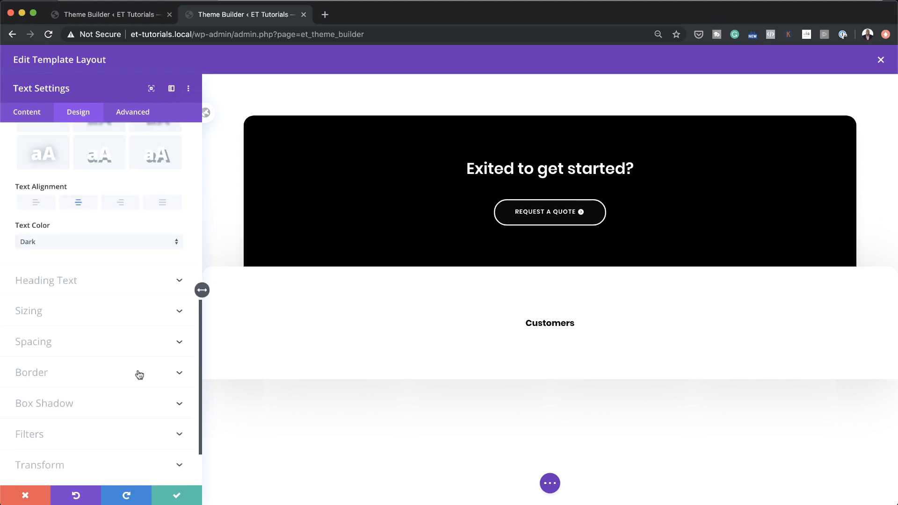
{"action": "left_click", "coordinate": [48, 355]}
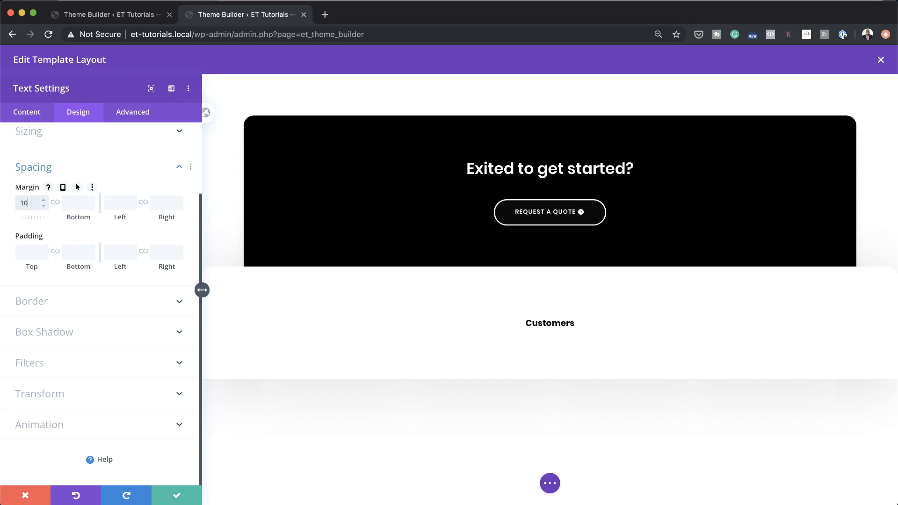
{"action": "left_click", "coordinate": [73, 199]}
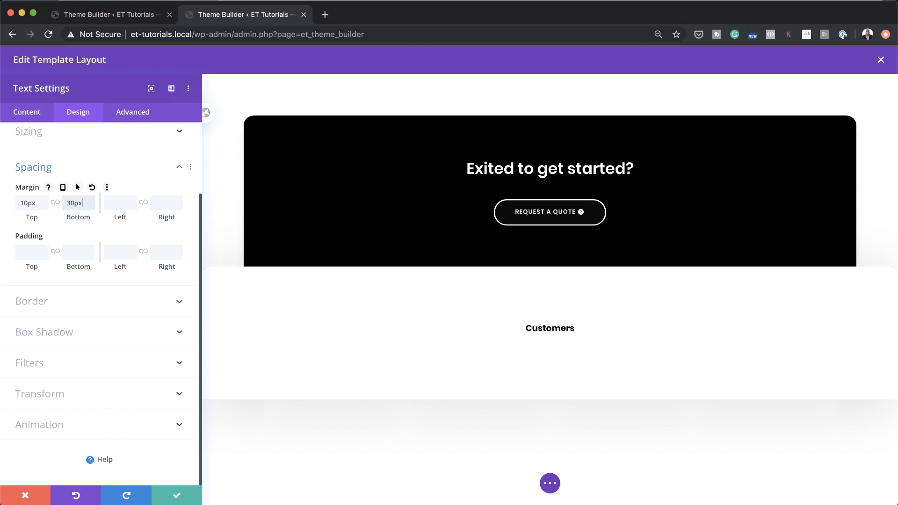
{"action": "left_click", "coordinate": [179, 497]}
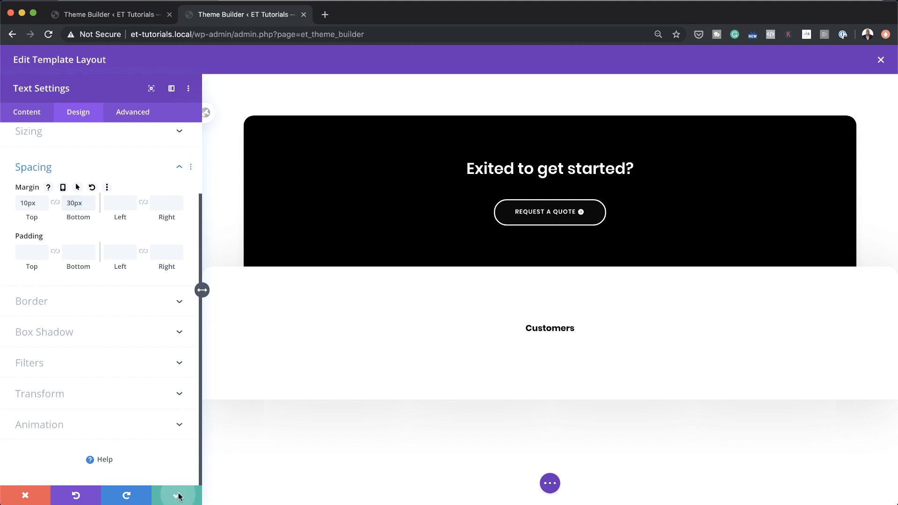
Step: Insert a Divider module below the Customers text
{"action": "left_click", "coordinate": [449, 364]}
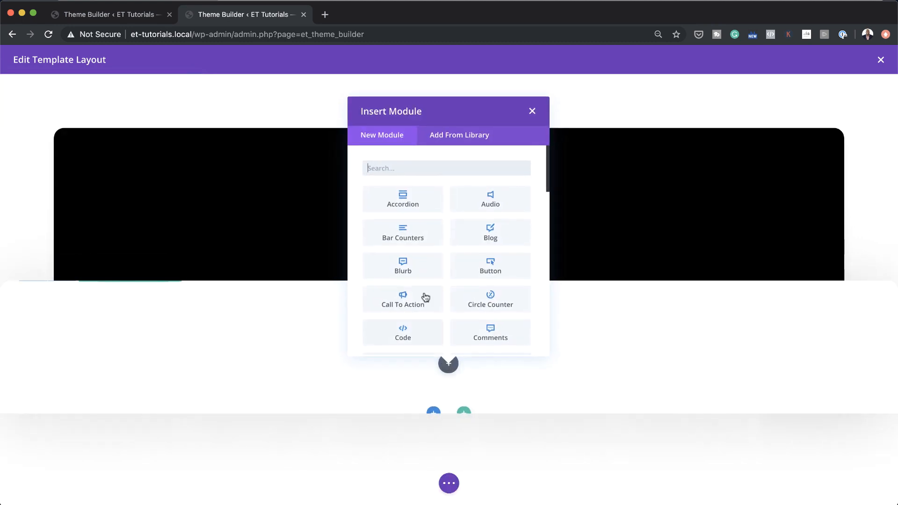
{"action": "scroll", "coordinate": [461, 257], "scroll_direction": "down", "scroll_amount": 2}
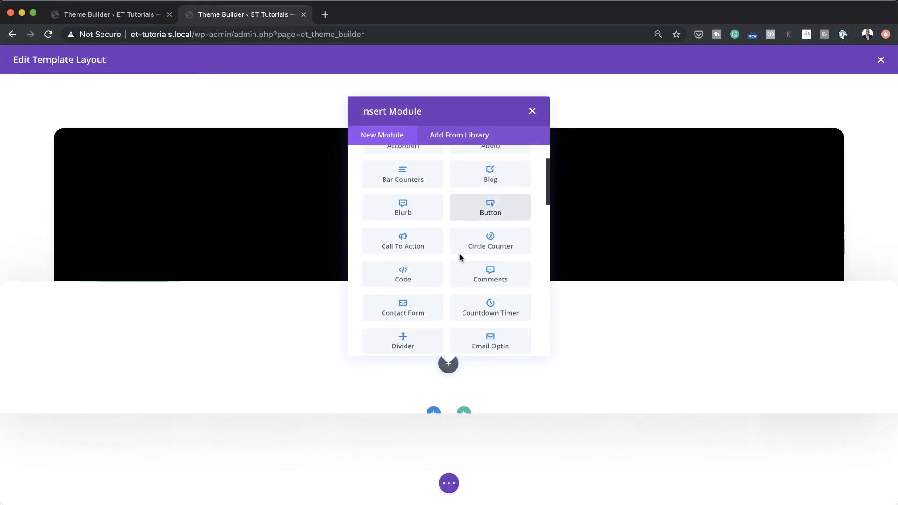
{"action": "scroll", "coordinate": [460, 258], "scroll_direction": "down", "scroll_amount": 2}
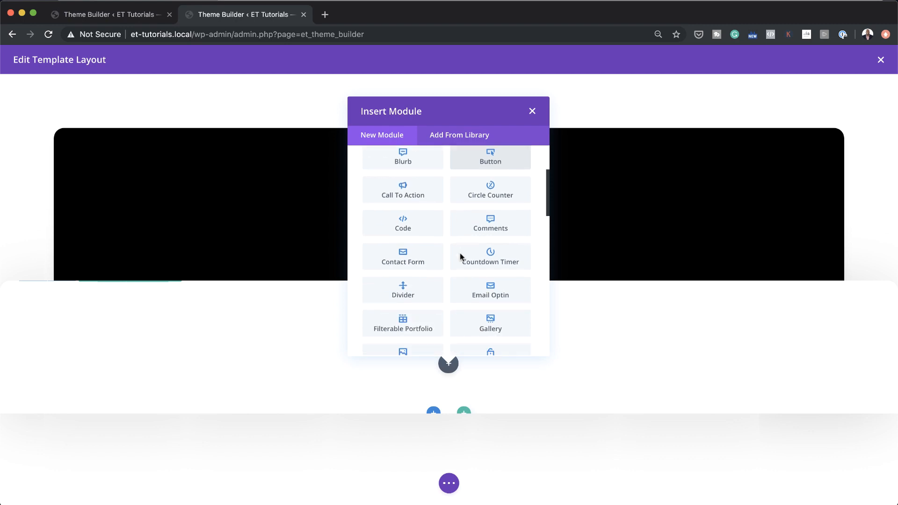
{"action": "left_click", "coordinate": [417, 290]}
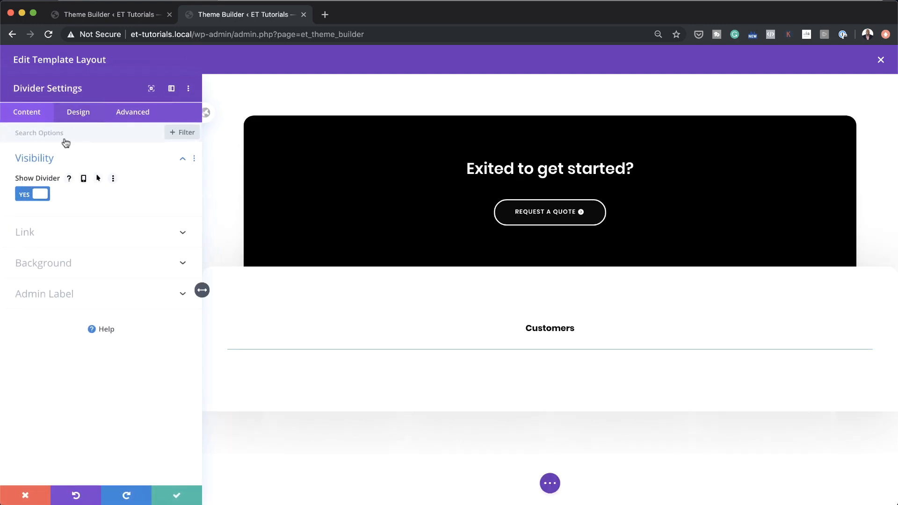
Step: Set the divider's line color to black
{"action": "left_click", "coordinate": [78, 113]}
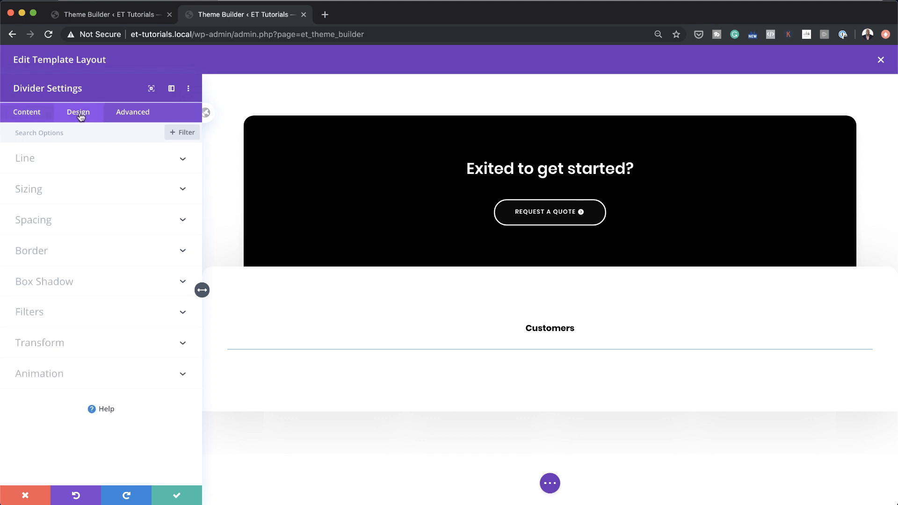
{"action": "left_click", "coordinate": [42, 167]}
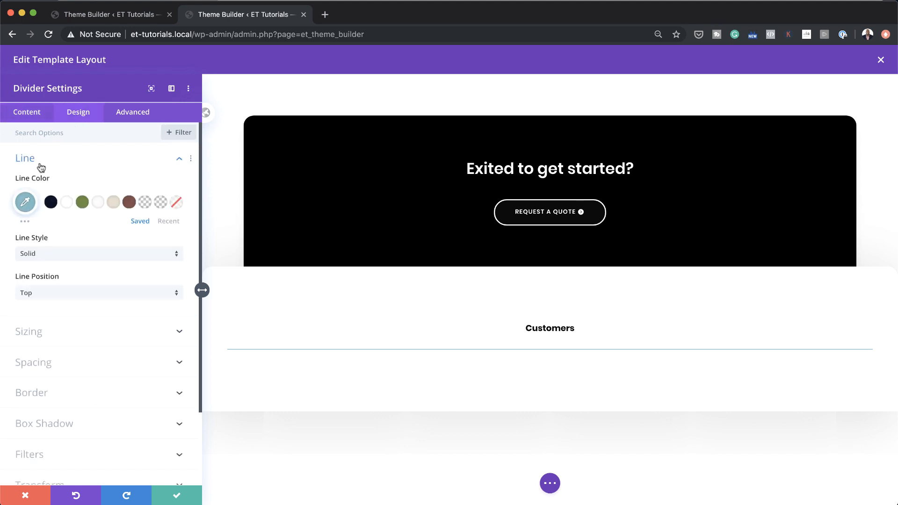
{"action": "left_click", "coordinate": [25, 205]}
{"action": "left_click_drag", "start_coordinate": [44, 246], "coordinate": [7, 295]}
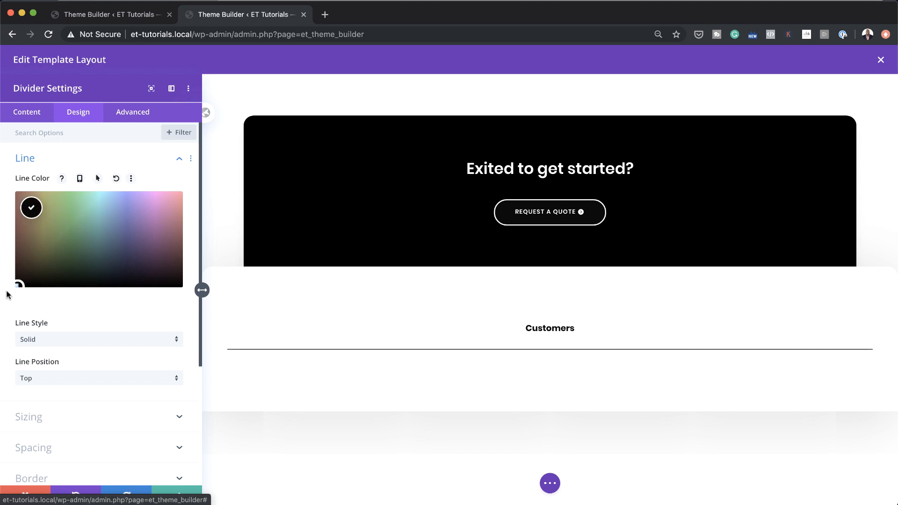
{"action": "left_click", "coordinate": [7, 295]}
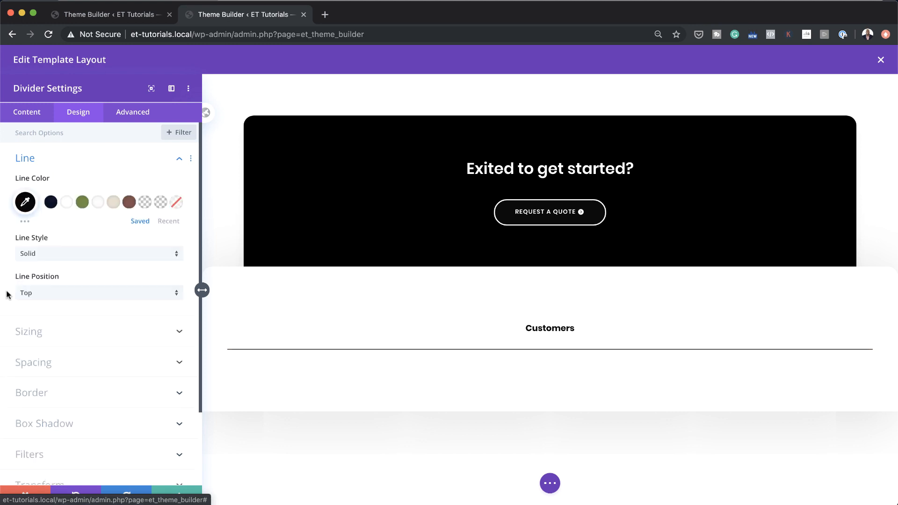
Step: Set the divider's width to 15%, center the module, and save its settings
{"action": "left_click", "coordinate": [92, 337]}
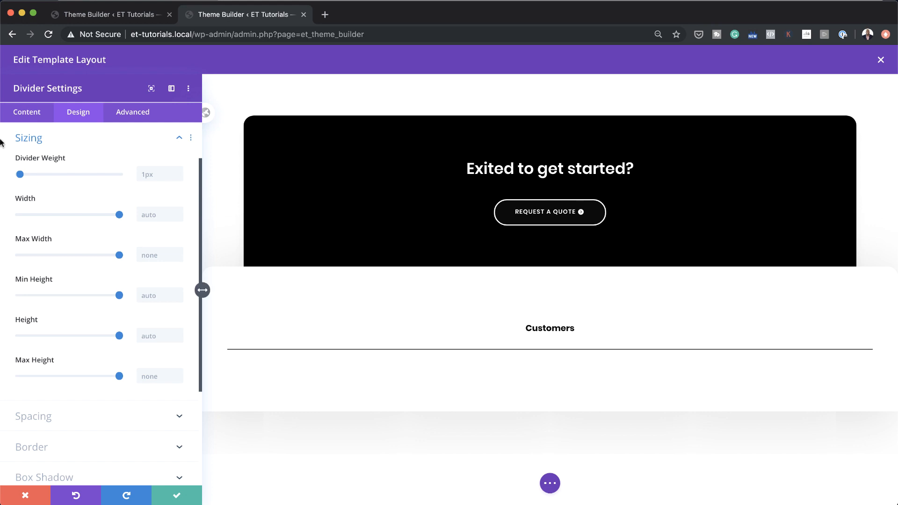
{"action": "left_click", "coordinate": [156, 215]}
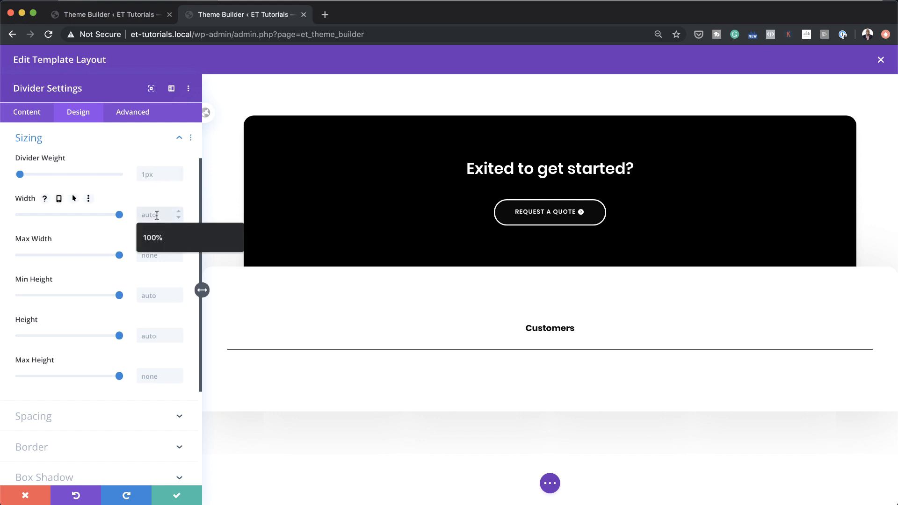
{"action": "type", "text": "15"}
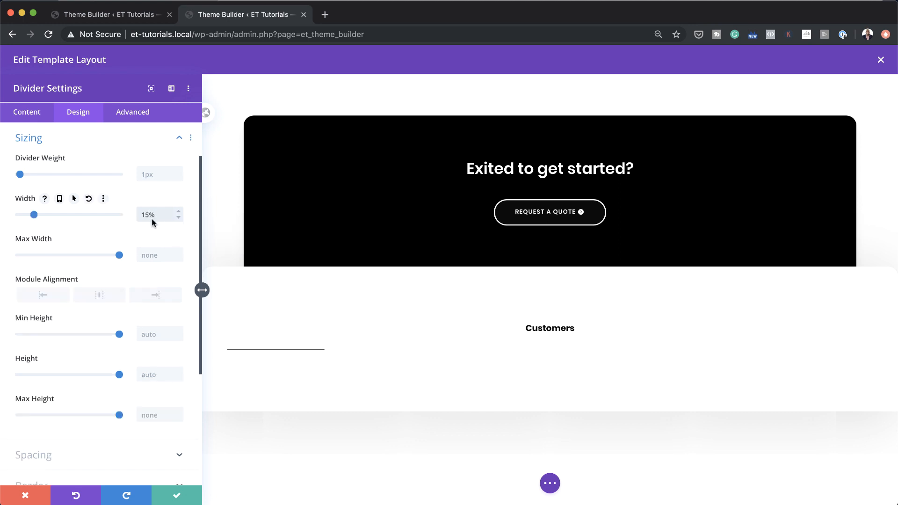
{"action": "left_click", "coordinate": [99, 294]}
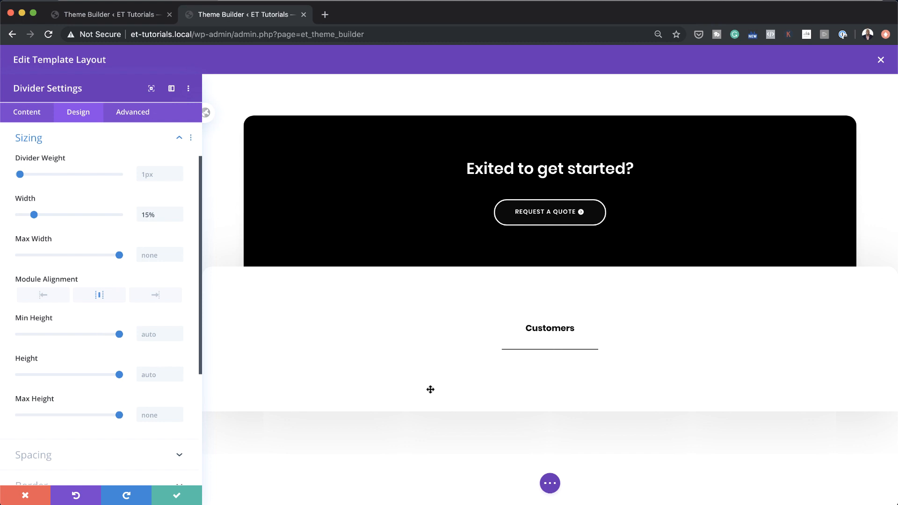
{"action": "left_click", "coordinate": [174, 496]}
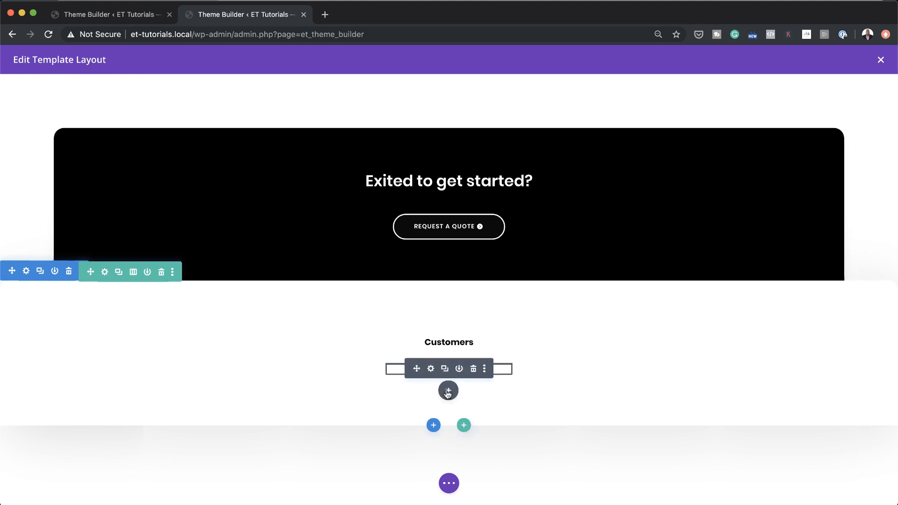
Step: Insert a Text module below the divider
{"action": "left_click", "coordinate": [447, 390]}
{"action": "scroll", "coordinate": [419, 331], "scroll_direction": "down", "scroll_amount": 3}
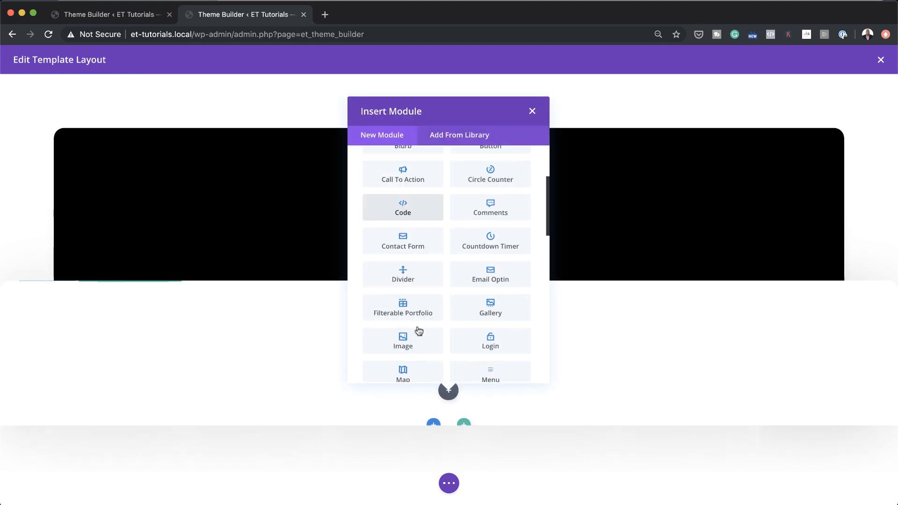
{"action": "scroll", "coordinate": [420, 332], "scroll_direction": "down", "scroll_amount": 8}
{"action": "left_click", "coordinate": [421, 332]}
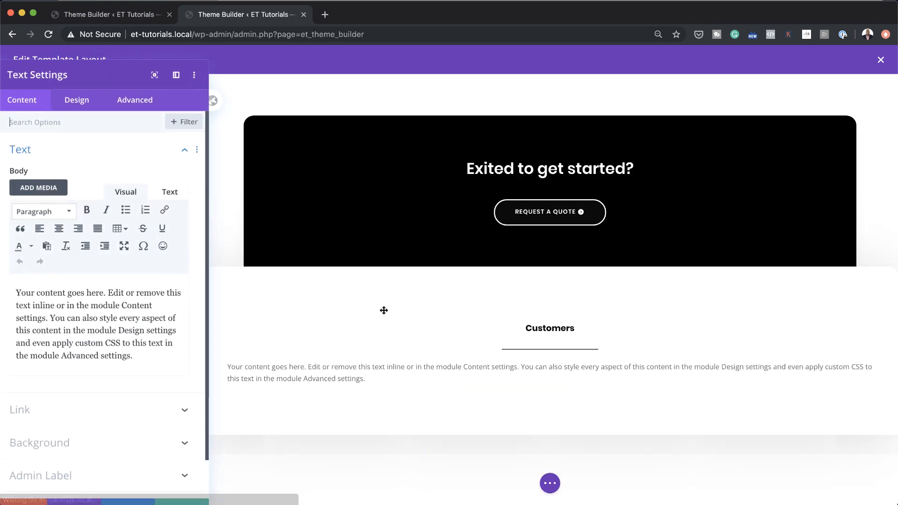
Step: Replace the new Text module's placeholder body with "Products" and set its module link URL to #
{"action": "left_click_drag", "start_coordinate": [134, 352], "coordinate": [20, 284]}
{"action": "type", "text": "Products"}
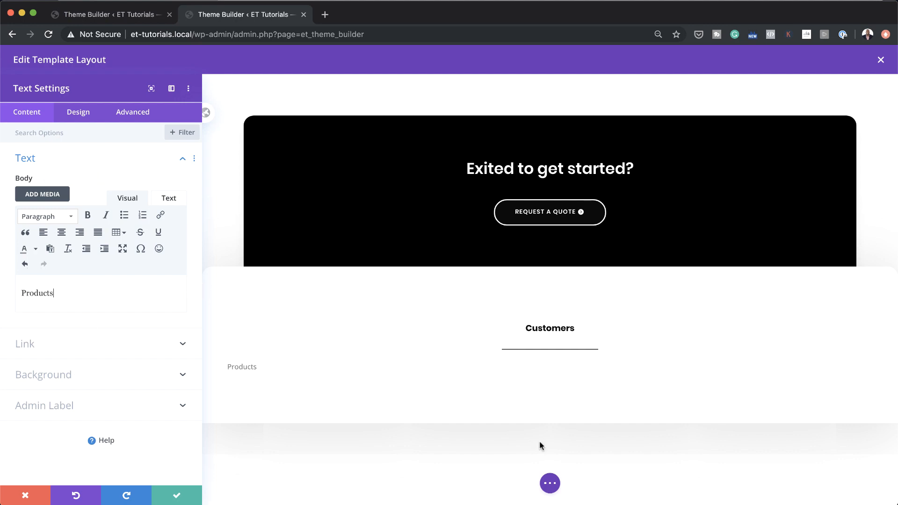
{"action": "left_click", "coordinate": [66, 346]}
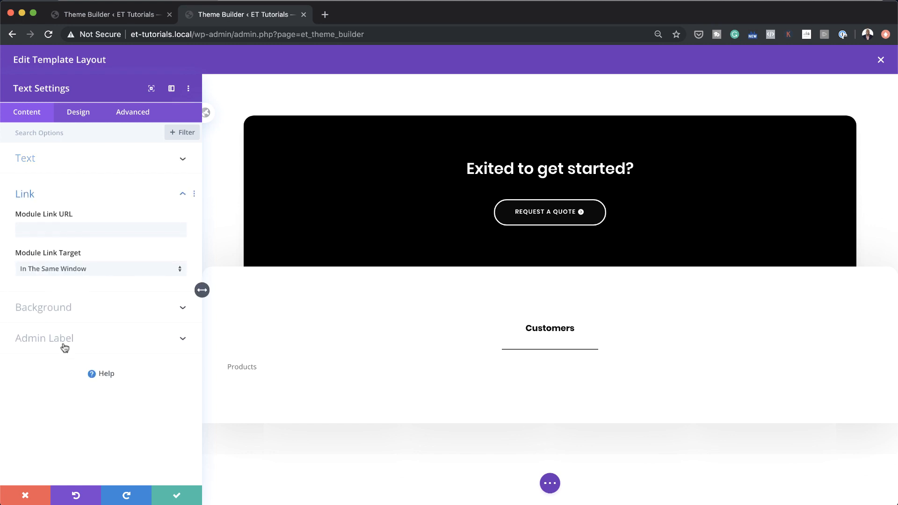
{"action": "left_click", "coordinate": [52, 230]}
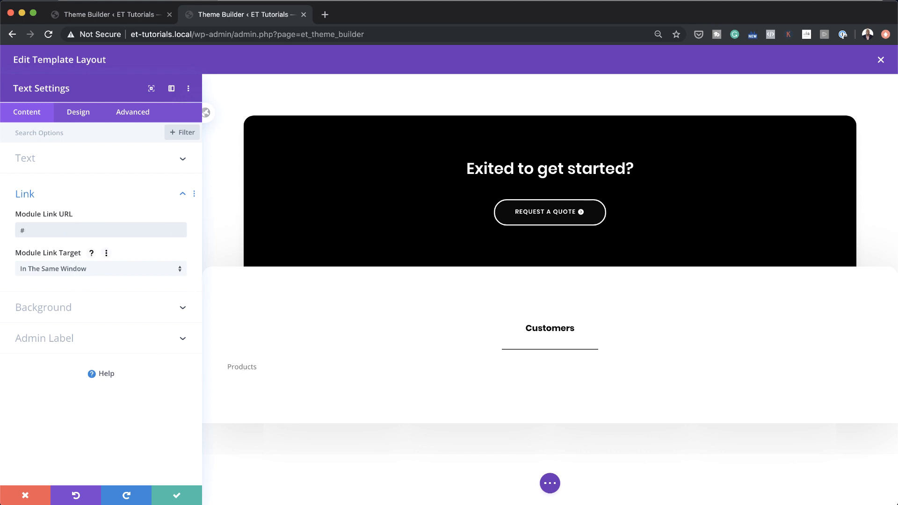
Step: Set the Products text module's font to Poppins with a Light font weight
{"action": "left_click", "coordinate": [85, 115]}
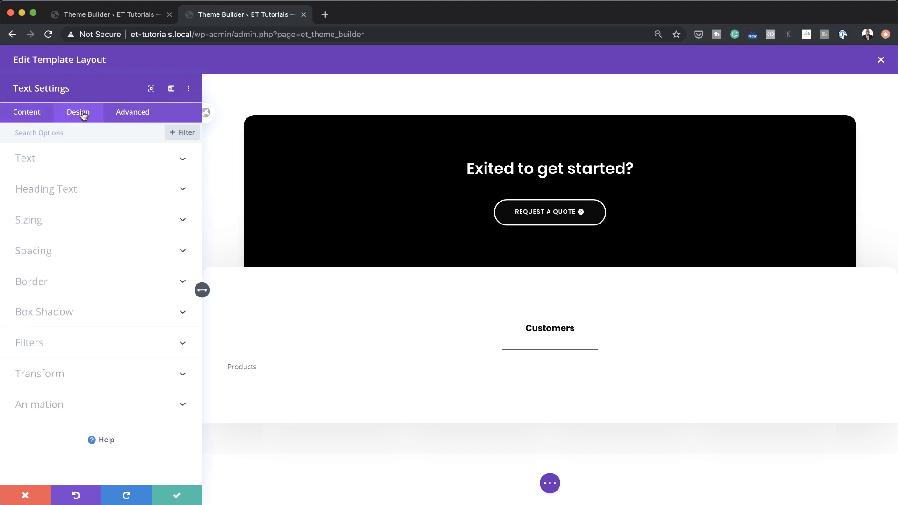
{"action": "left_click", "coordinate": [42, 162]}
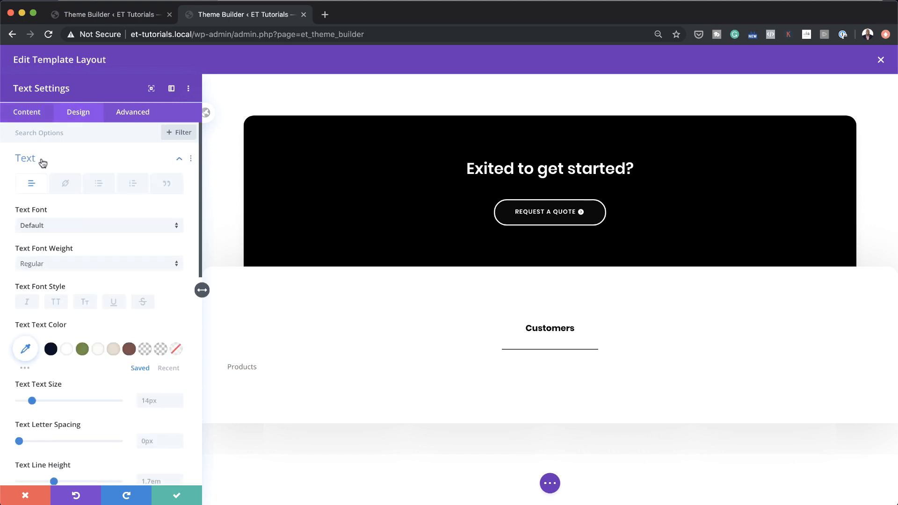
{"action": "left_click", "coordinate": [60, 227]}
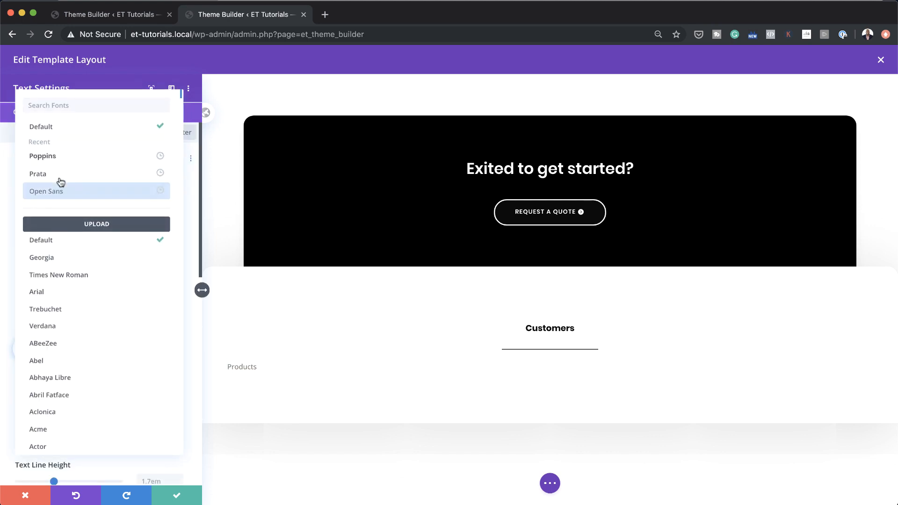
{"action": "left_click", "coordinate": [61, 159]}
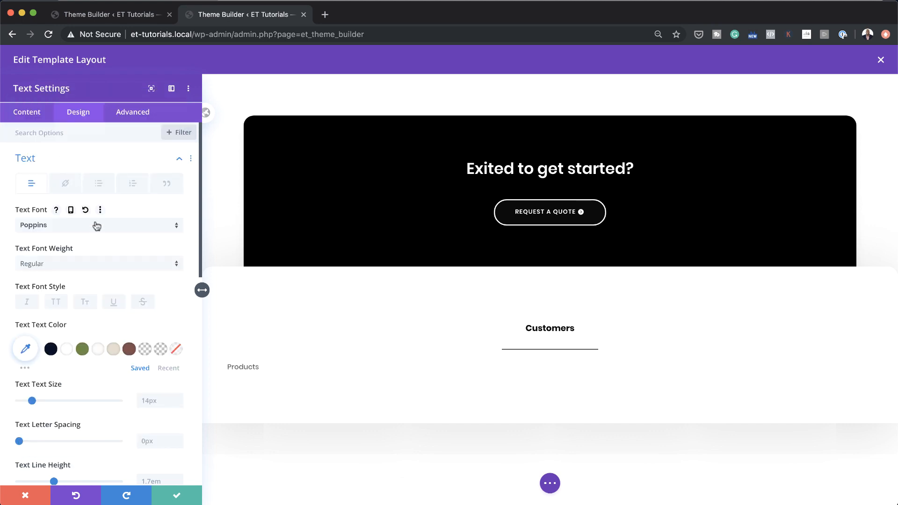
{"action": "left_click", "coordinate": [58, 264]}
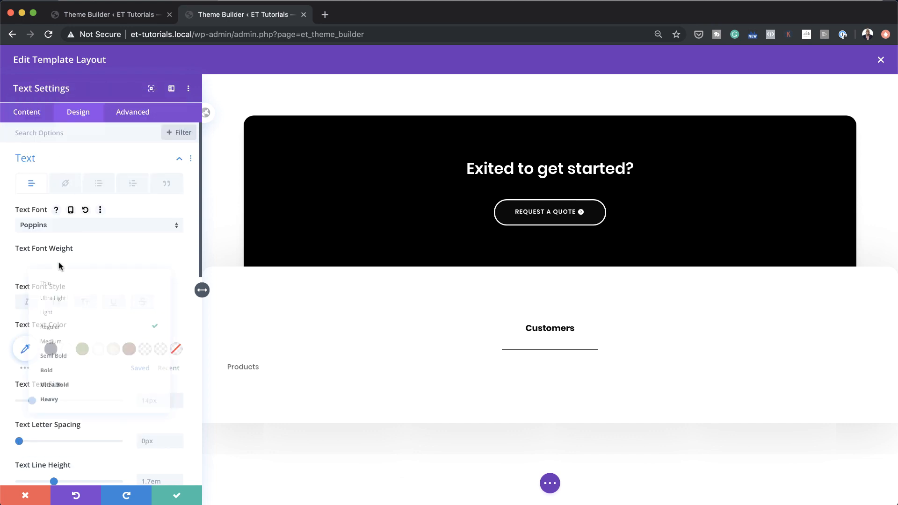
{"action": "left_click", "coordinate": [66, 307]}
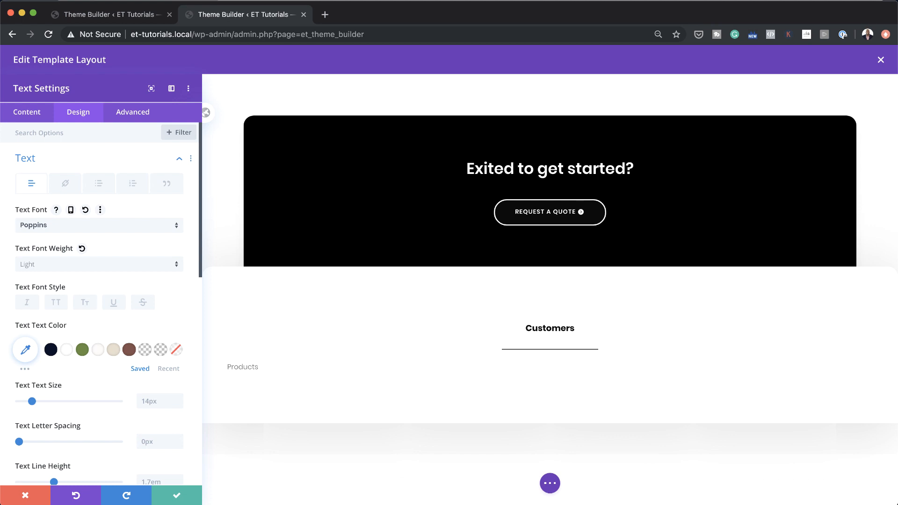
Step: Set the Products module's text color to #777777
{"action": "key", "text": "super+Tab"}
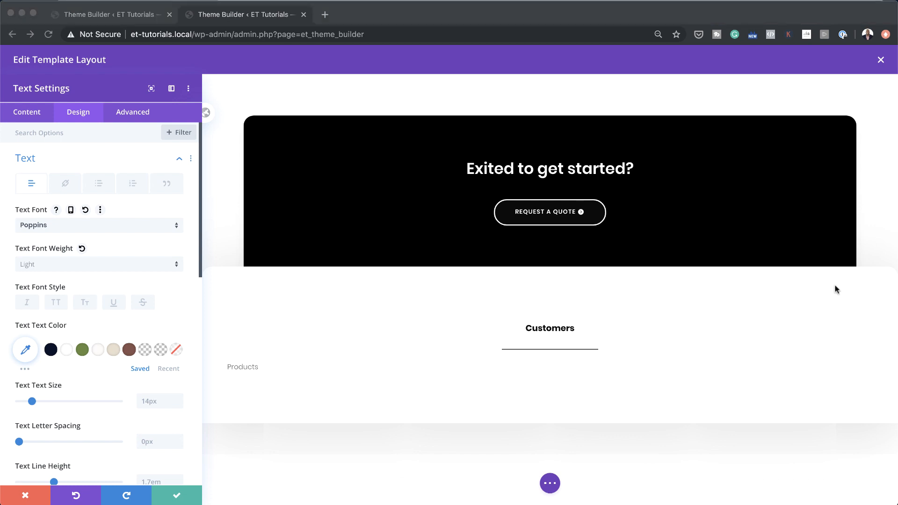
{"action": "scroll", "coordinate": [120, 333], "scroll_direction": "down", "scroll_amount": 2}
{"action": "left_click", "coordinate": [26, 305]}
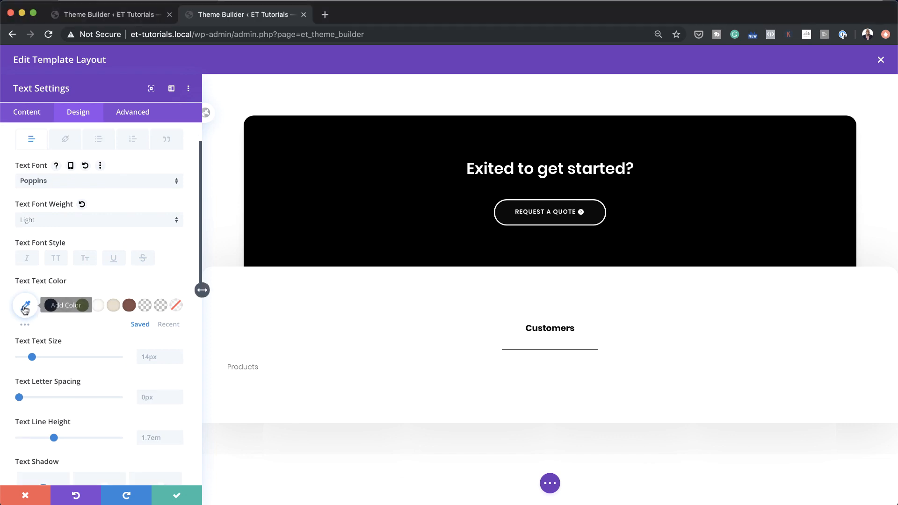
{"action": "type", "text": "#777777"}
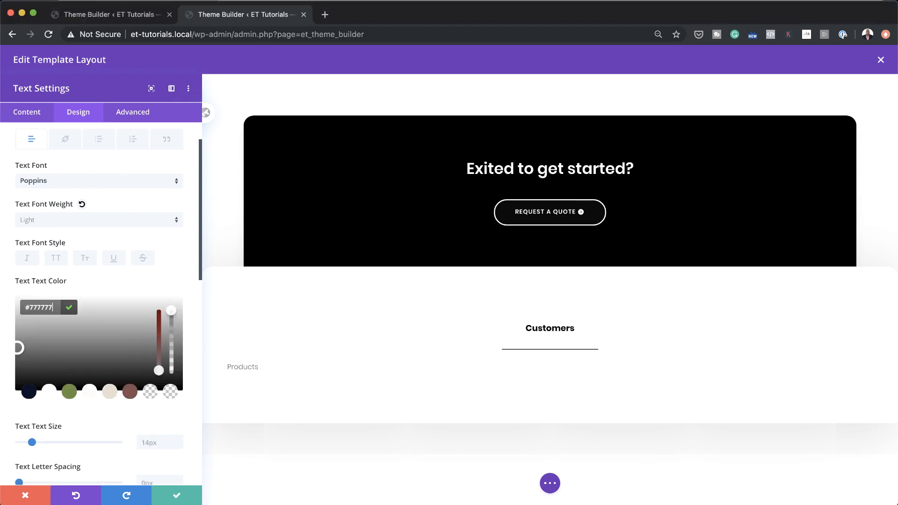
Step: Set the Products text size to 15px and center its alignment
{"action": "scroll", "coordinate": [176, 459], "scroll_direction": "down", "scroll_amount": 3}
{"action": "left_click", "coordinate": [146, 362]}
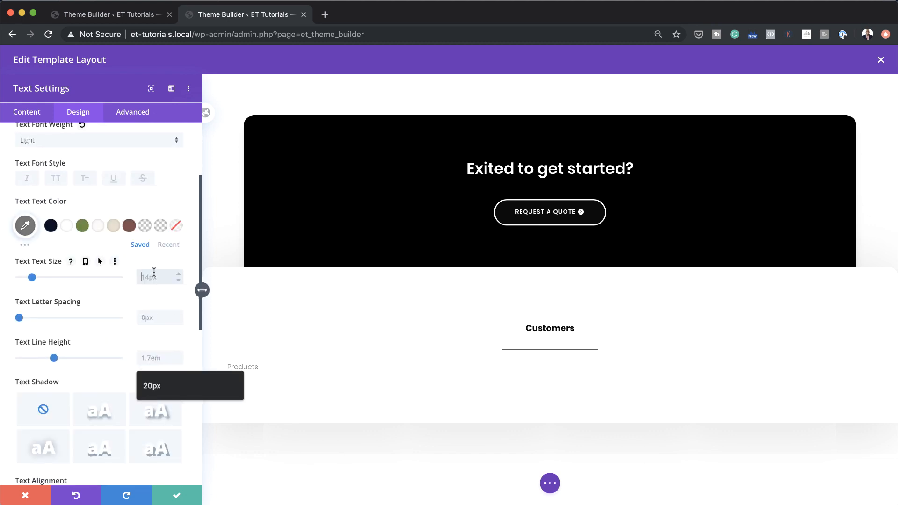
{"action": "type", "text": "15px"}
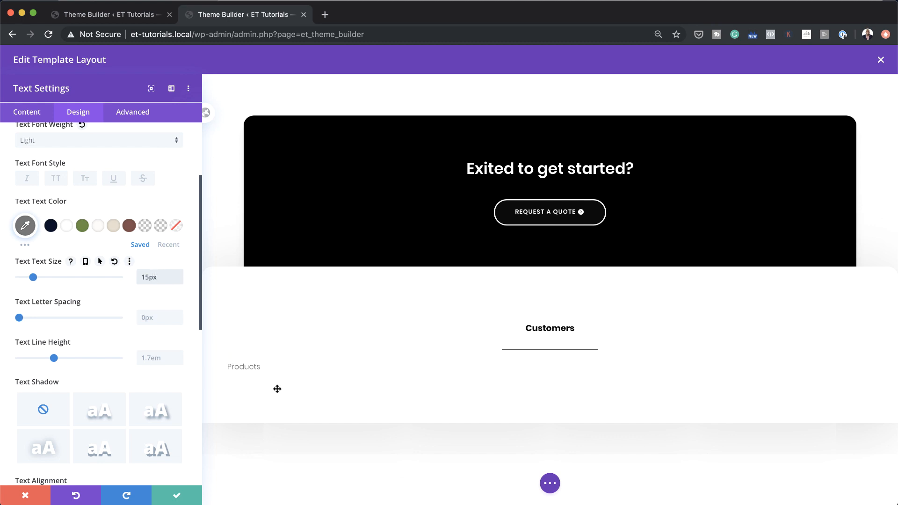
{"action": "scroll", "coordinate": [154, 412], "scroll_direction": "down", "scroll_amount": 5}
{"action": "left_click", "coordinate": [78, 359]}
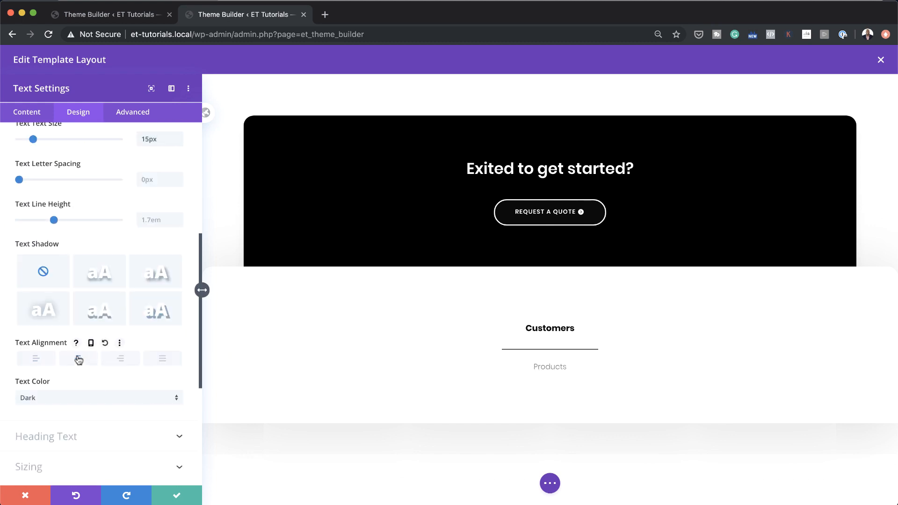
Step: Give the Products module 10px top and bottom margins and save its settings
{"action": "scroll", "coordinate": [109, 405], "scroll_direction": "down", "scroll_amount": 5}
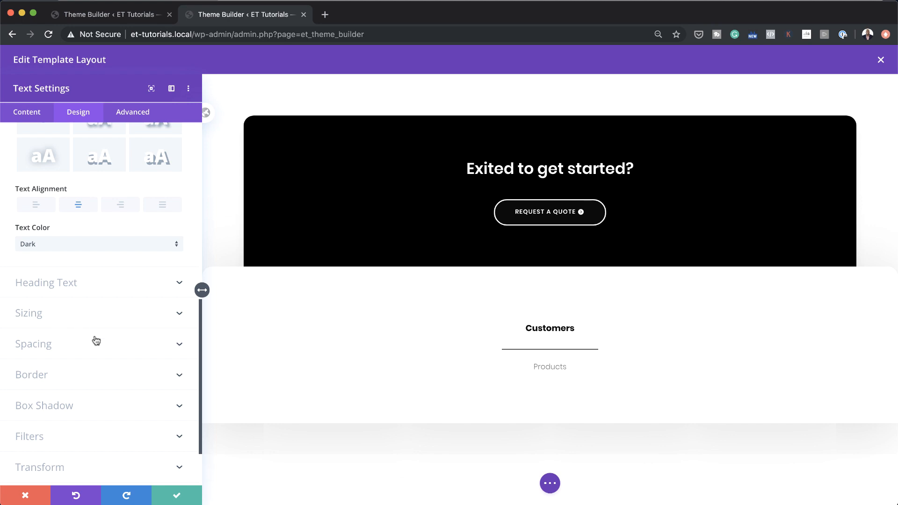
{"action": "left_click", "coordinate": [49, 338]}
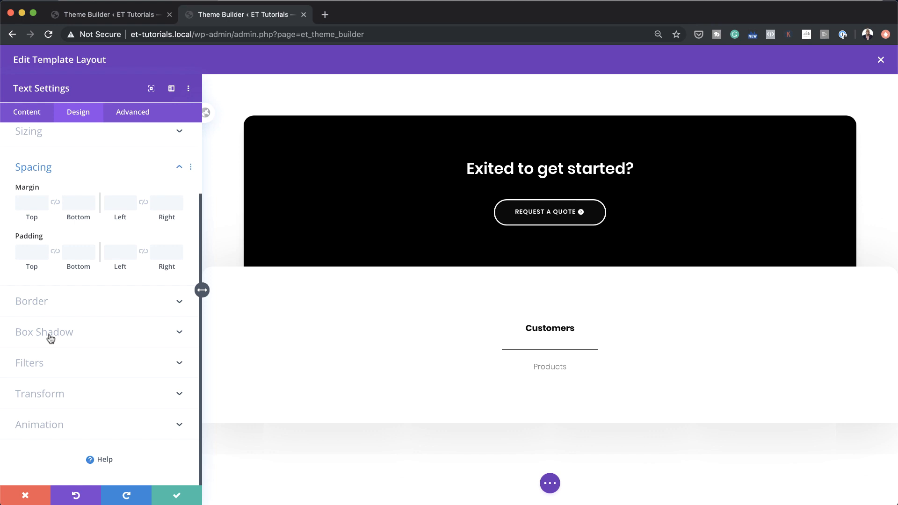
{"action": "left_click", "coordinate": [29, 203]}
{"action": "left_click", "coordinate": [55, 202]}
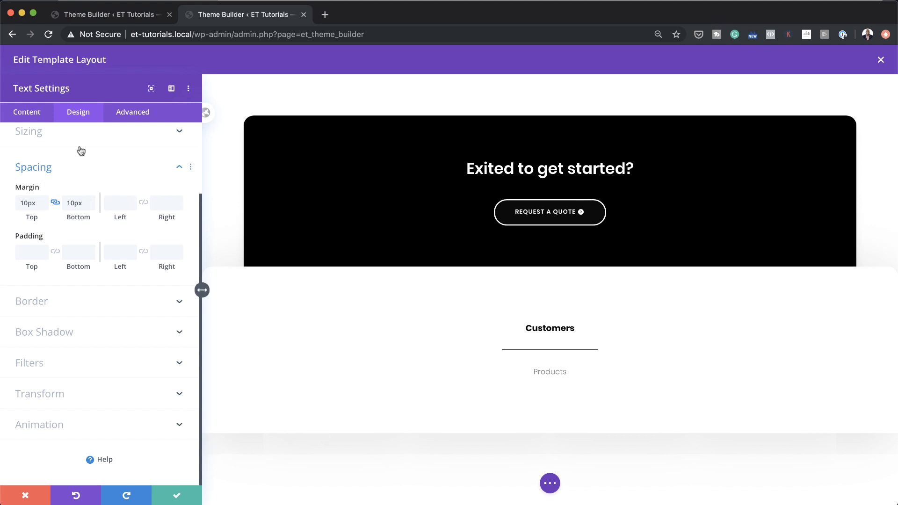
{"action": "left_click", "coordinate": [177, 495]}
Step: Duplicate the Products text module to make a stack of five below the divider
{"action": "mouse_move", "coordinate": [423, 392]}
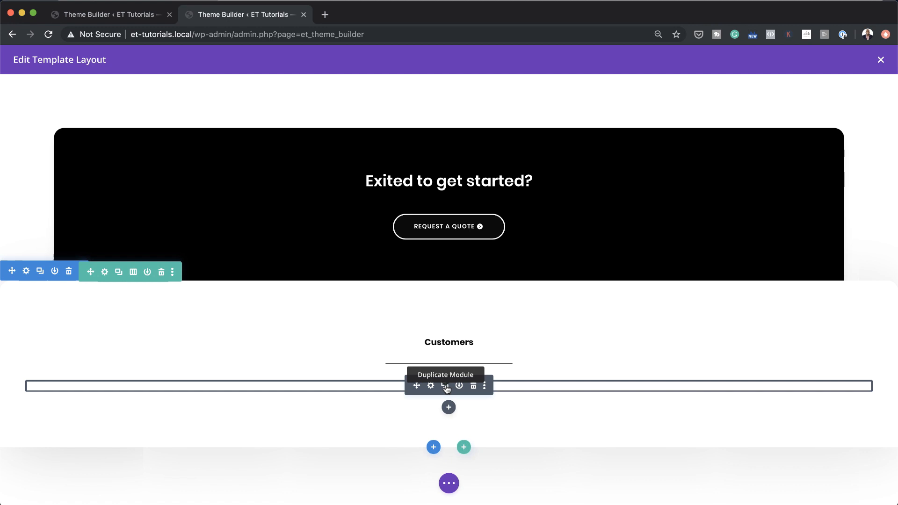
{"action": "left_click", "coordinate": [445, 386]}
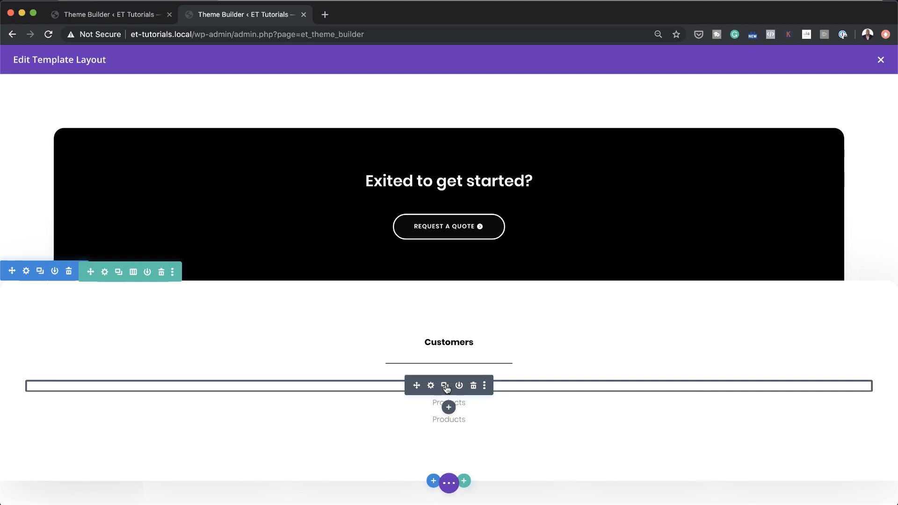
{"action": "left_click", "coordinate": [446, 386]}
{"action": "left_click", "coordinate": [445, 386]}
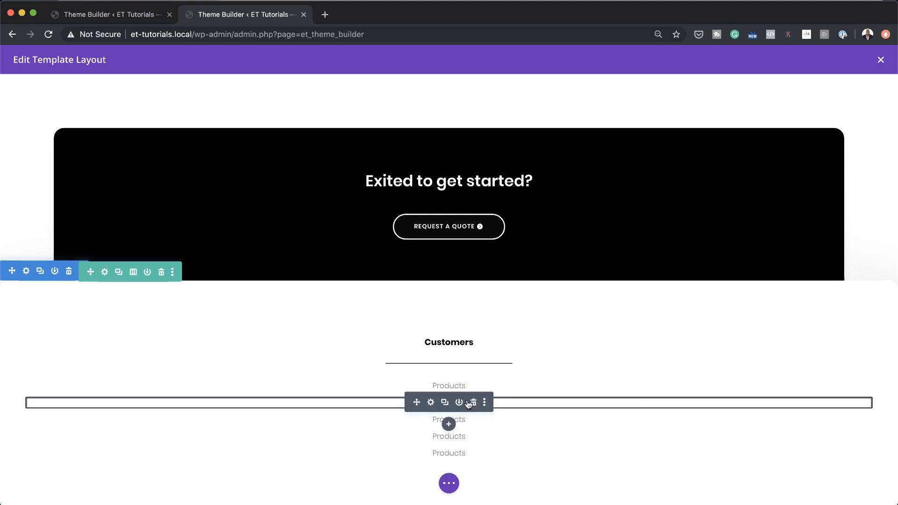
Step: Change the second Products module's body text to "Services", check its module link URL, and save the module
{"action": "left_click", "coordinate": [431, 404]}
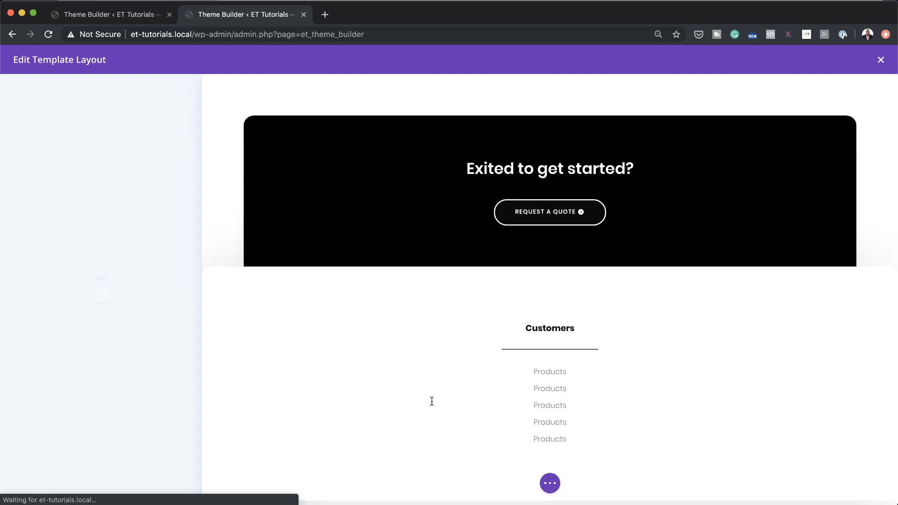
{"action": "left_click_drag", "start_coordinate": [56, 293], "coordinate": [13, 288]}
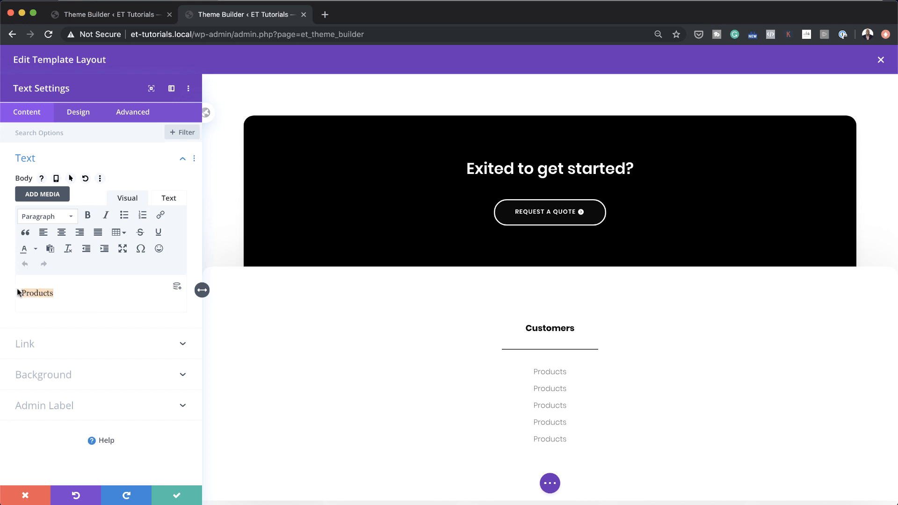
{"action": "type", "text": "Servu"}
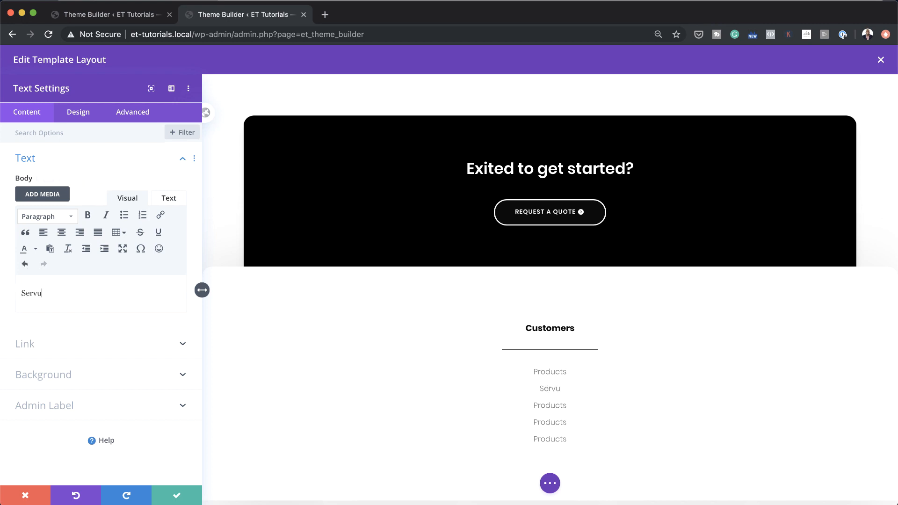
{"action": "type", "text": "ces"}
{"action": "left_click", "coordinate": [24, 351]}
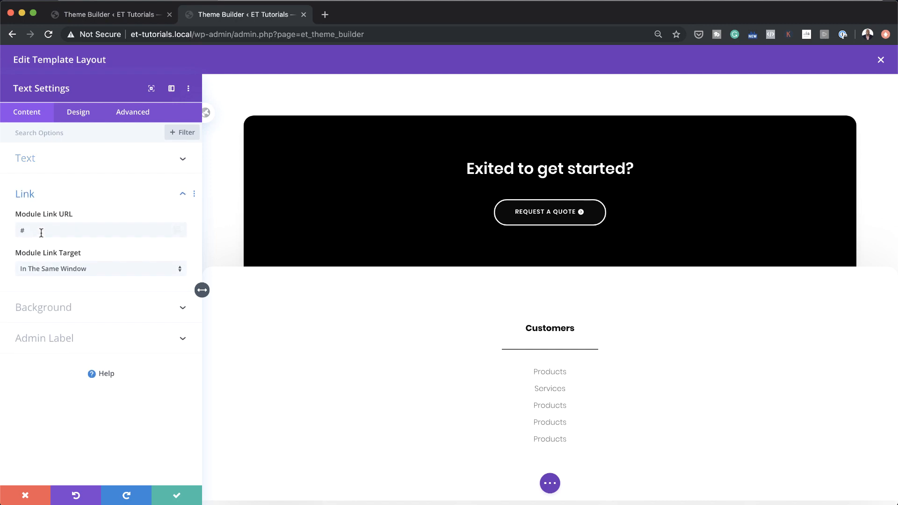
{"action": "left_click_drag", "start_coordinate": [40, 231], "coordinate": [10, 232]}
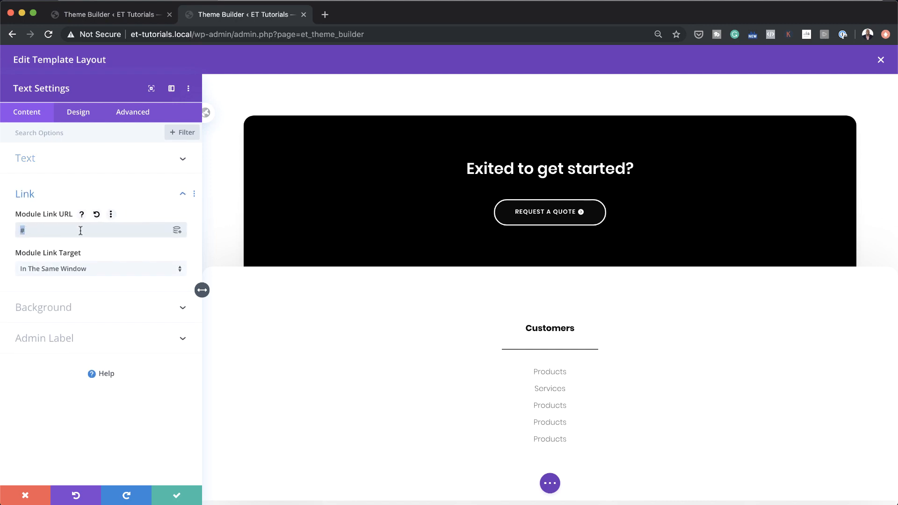
{"action": "left_click", "coordinate": [177, 497]}
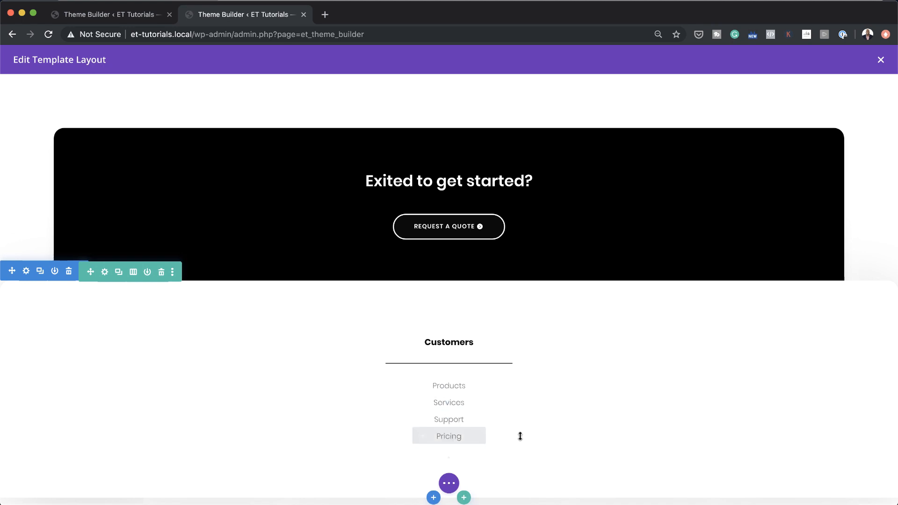
Step: Duplicate the column of the link-list row twice to make three identical columns
{"action": "left_click", "coordinate": [105, 275]}
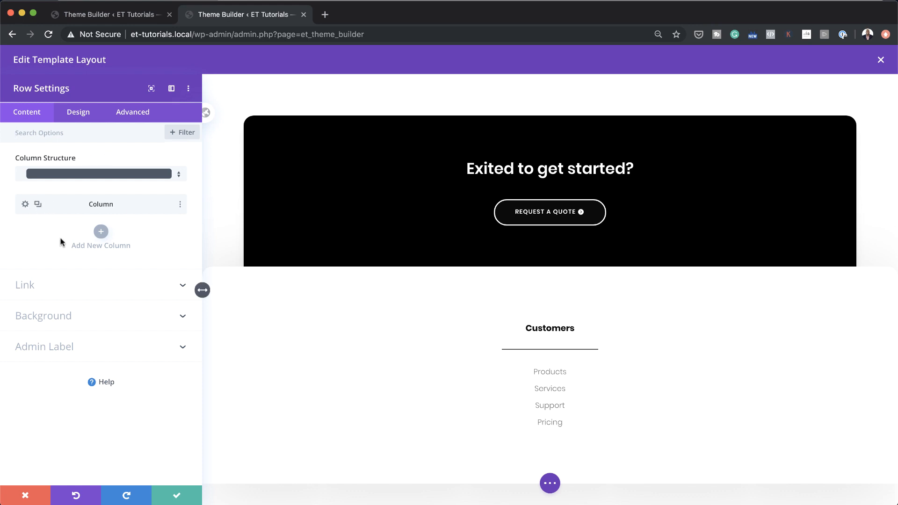
{"action": "left_click", "coordinate": [37, 204]}
{"action": "left_click", "coordinate": [37, 205]}
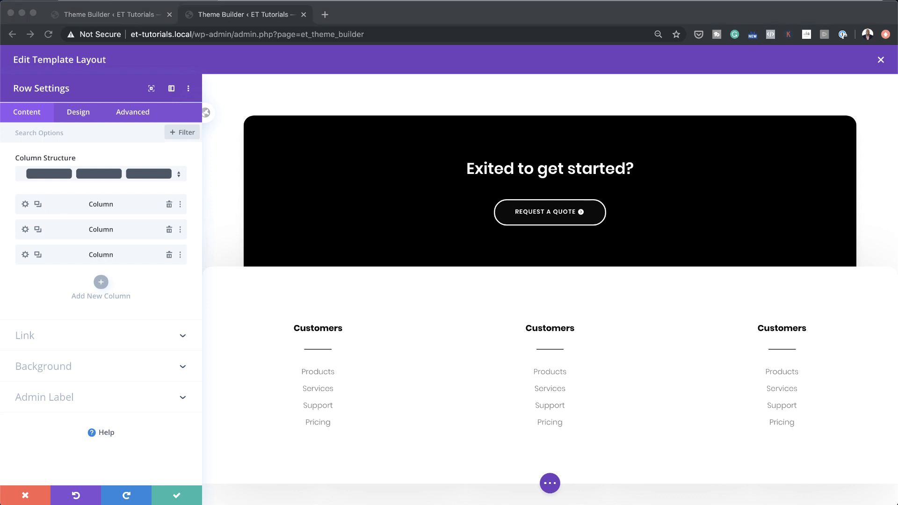
Step: Set the middle column's background color to #f9f9f9 and save the column settings
{"action": "left_click", "coordinate": [25, 230]}
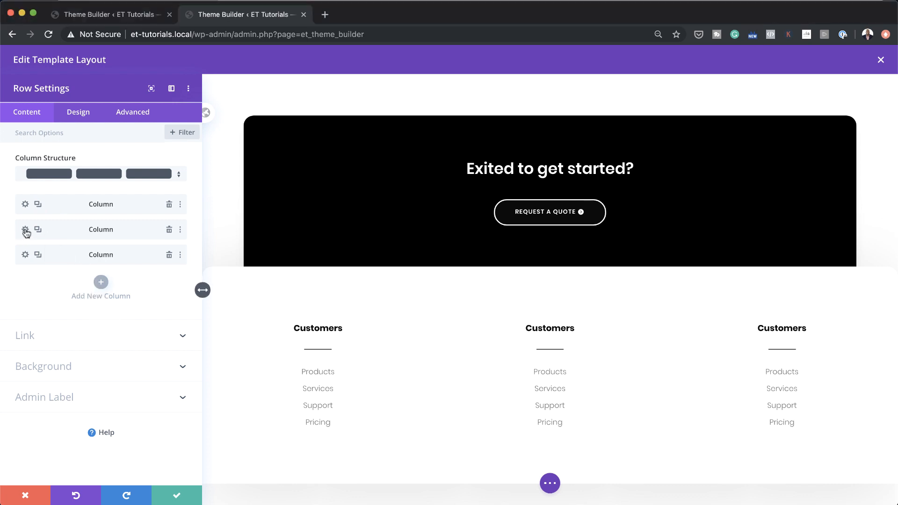
{"action": "left_click", "coordinate": [43, 271]}
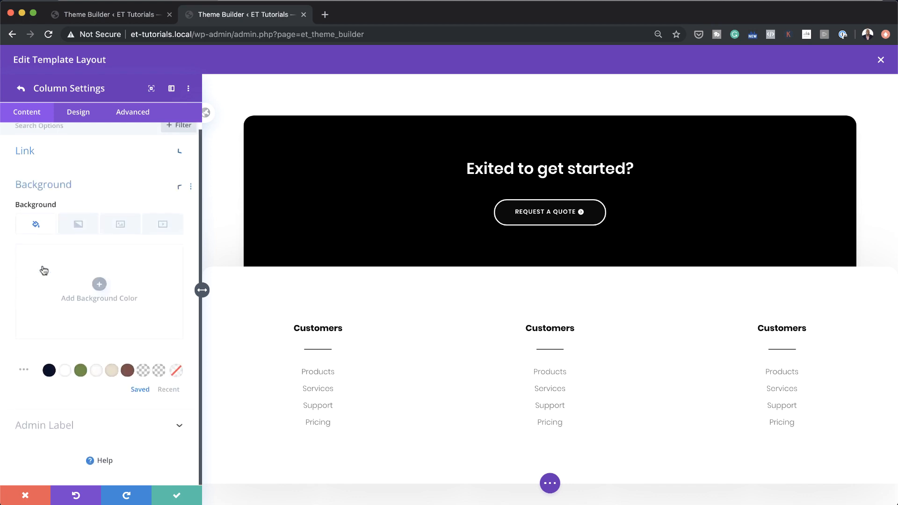
{"action": "left_click", "coordinate": [101, 293]}
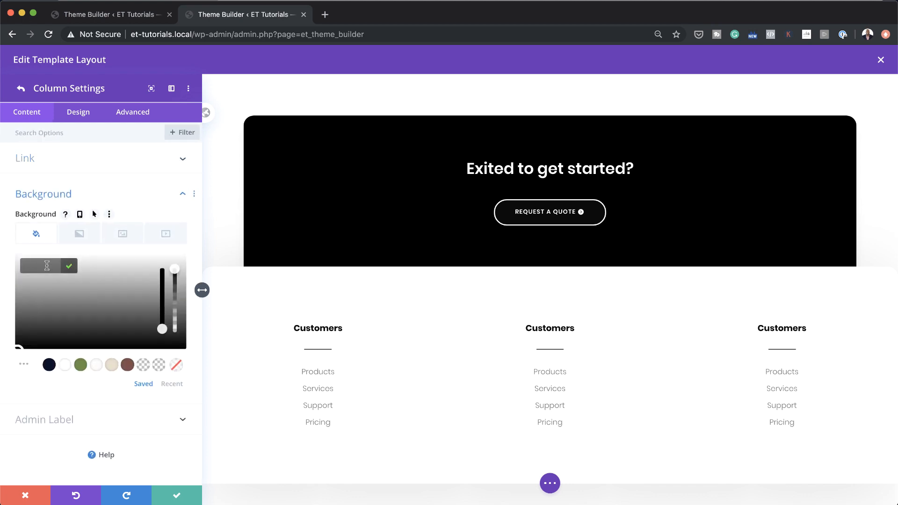
{"action": "type", "text": "#f9f9f9"}
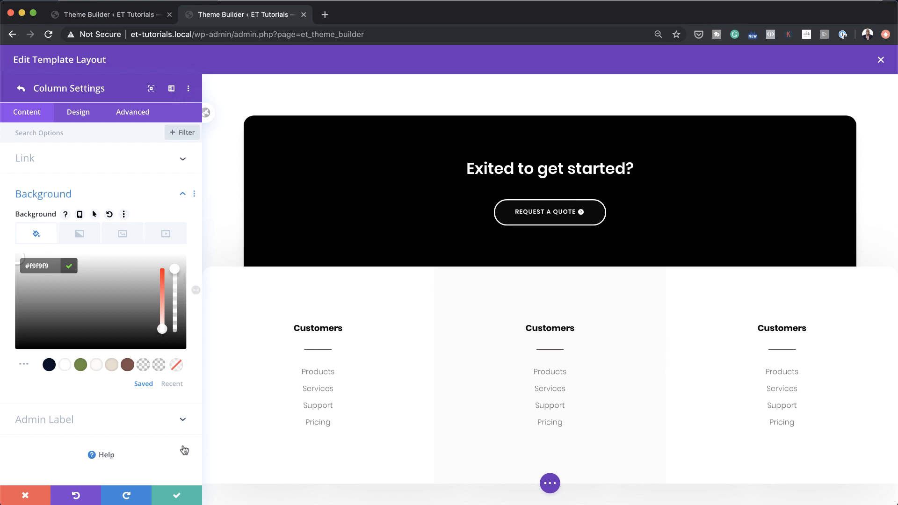
{"action": "left_click", "coordinate": [177, 495]}
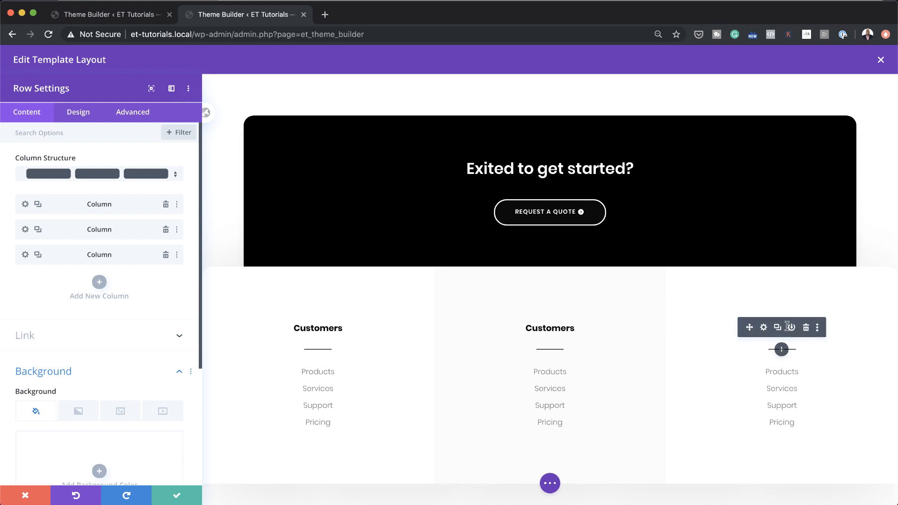
Step: Replace the middle column's "Customers" heading with "About Us"
{"action": "mouse_move", "coordinate": [553, 379]}
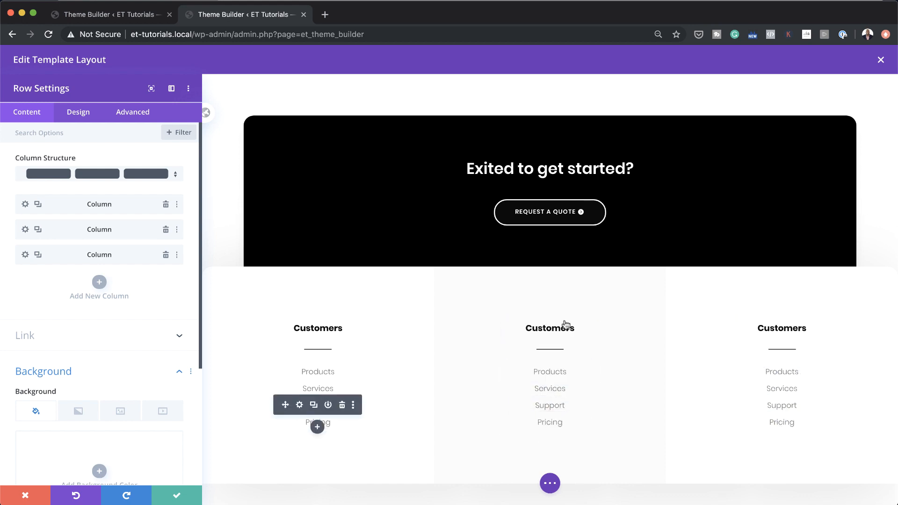
{"action": "left_click", "coordinate": [532, 327]}
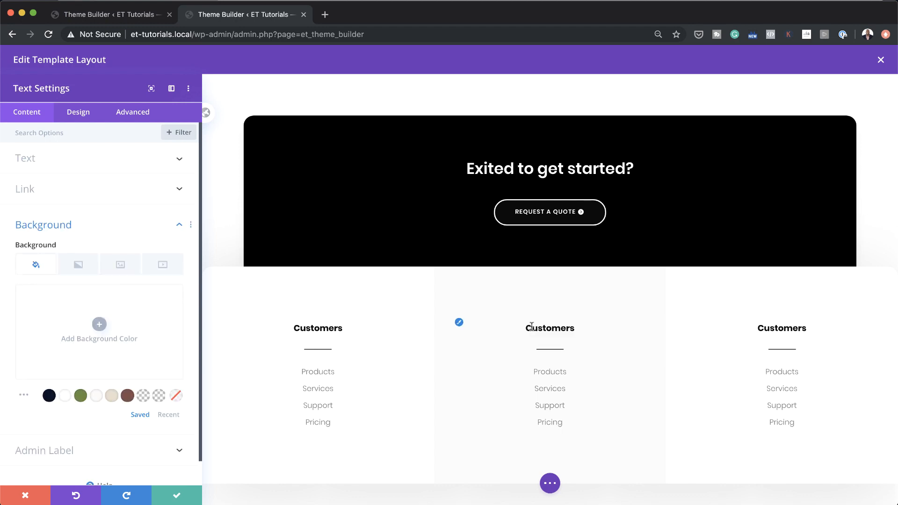
{"action": "double_click", "coordinate": [559, 328]}
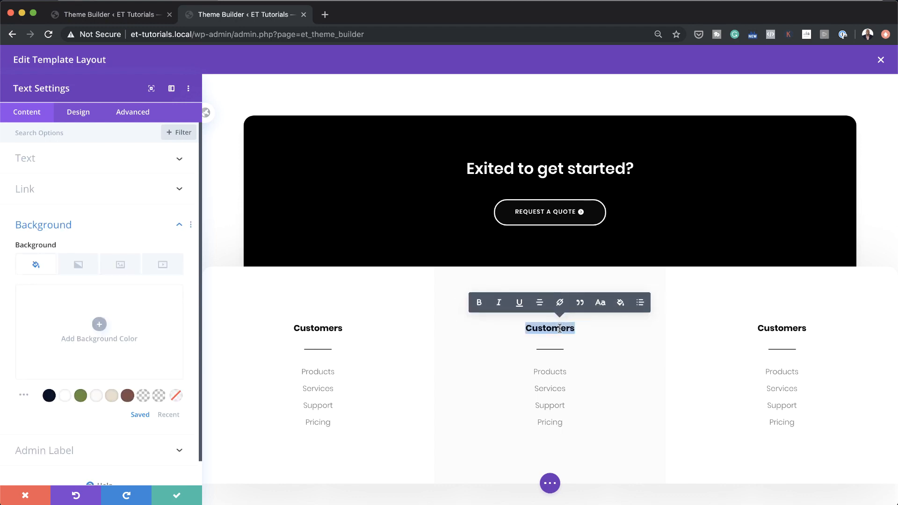
{"action": "type", "text": "About Us"}
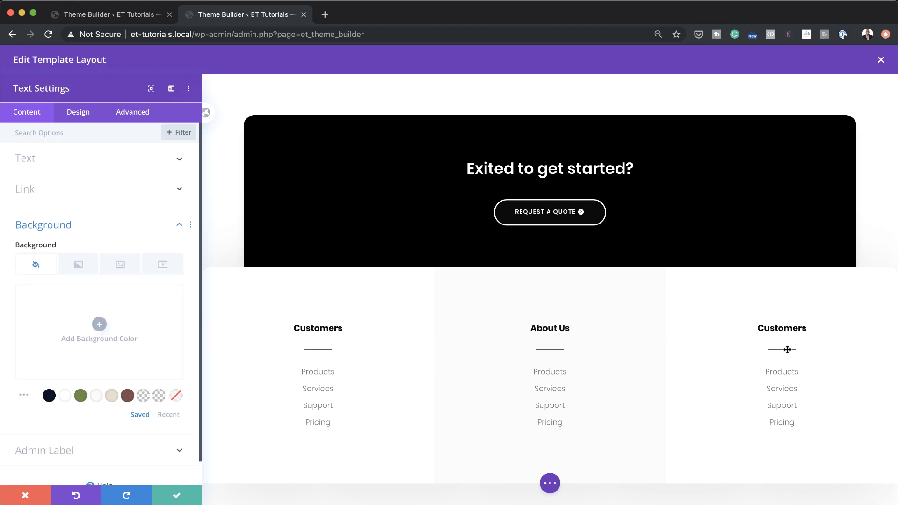
Step: Replace the third column's "Customers" heading with "Further Info" and save the text module
{"action": "double_click", "coordinate": [769, 328]}
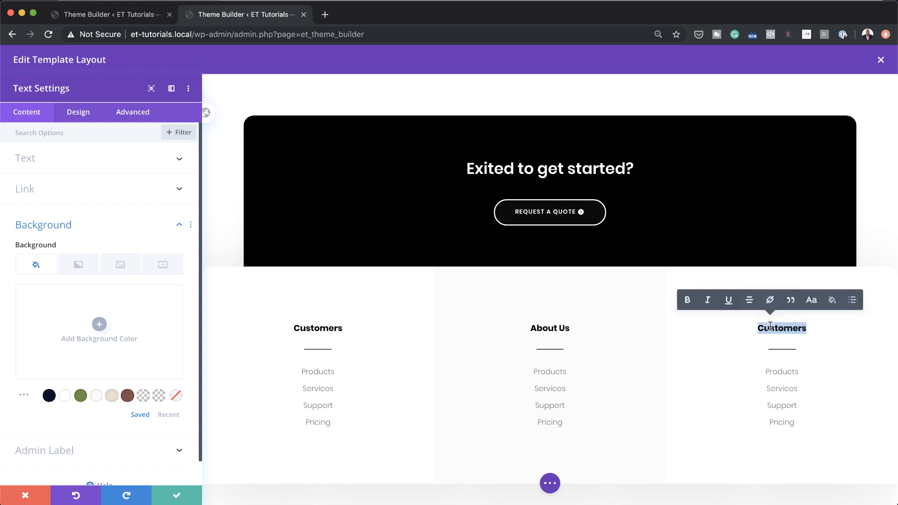
{"action": "type", "text": "Further Info"}
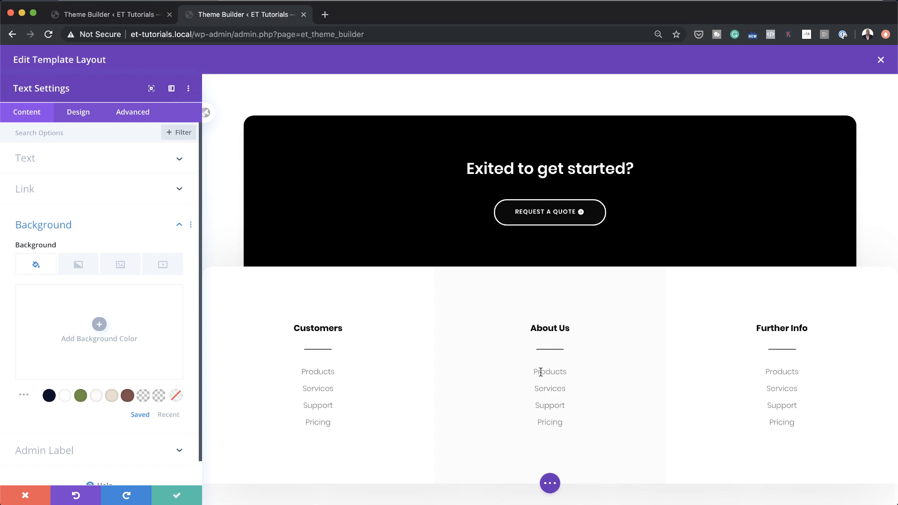
{"action": "left_click_drag", "start_coordinate": [541, 371], "coordinate": [567, 372]}
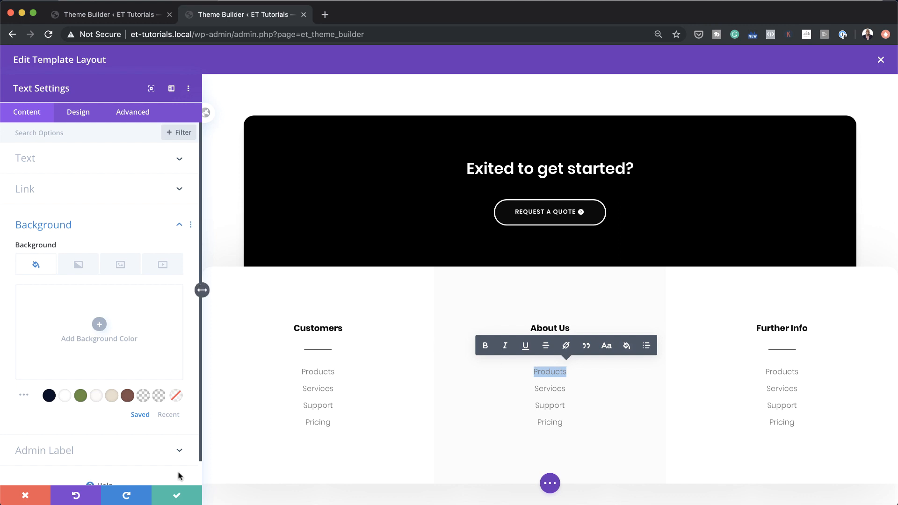
{"action": "left_click", "coordinate": [178, 497]}
Step: Add a fourth column to the link-list row and set its background color to #0fffc7
{"action": "left_click", "coordinate": [104, 272]}
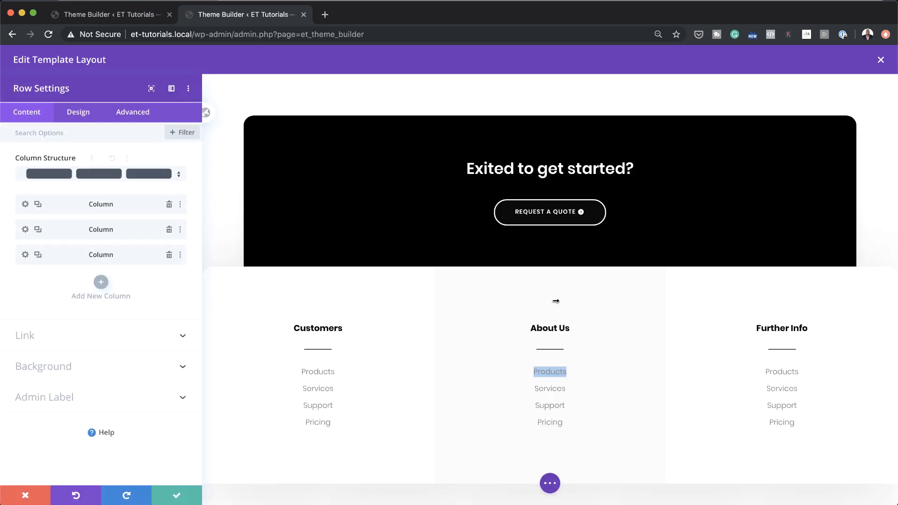
{"action": "left_click", "coordinate": [102, 282]}
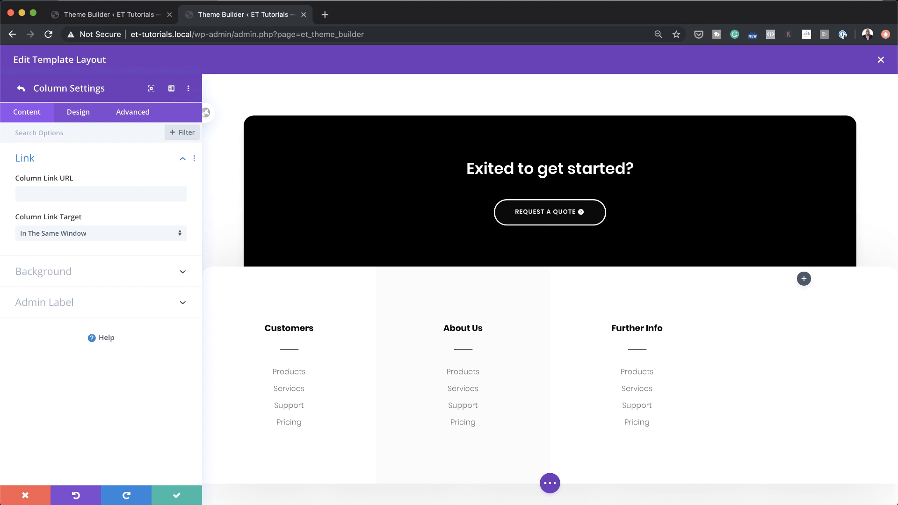
{"action": "left_click", "coordinate": [60, 274]}
{"action": "left_click", "coordinate": [101, 291]}
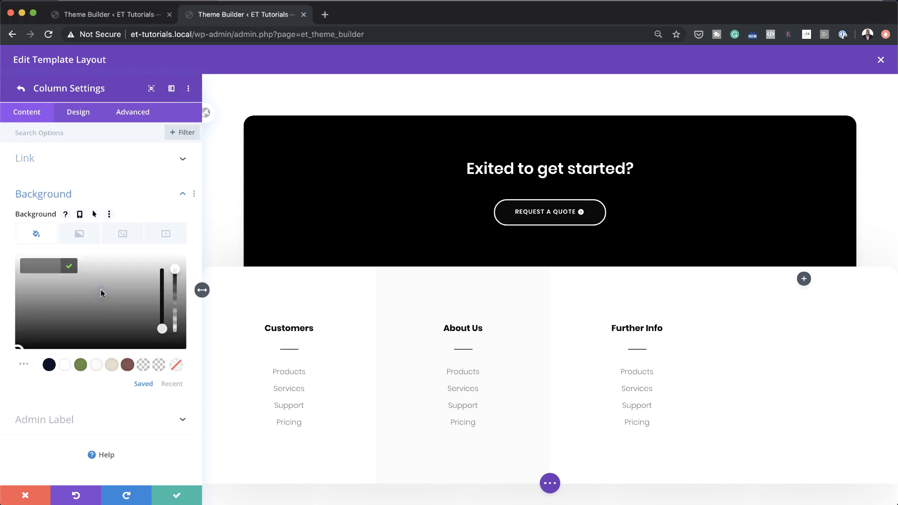
{"action": "left_click", "coordinate": [49, 267]}
{"action": "type", "text": "#0fffc7"}
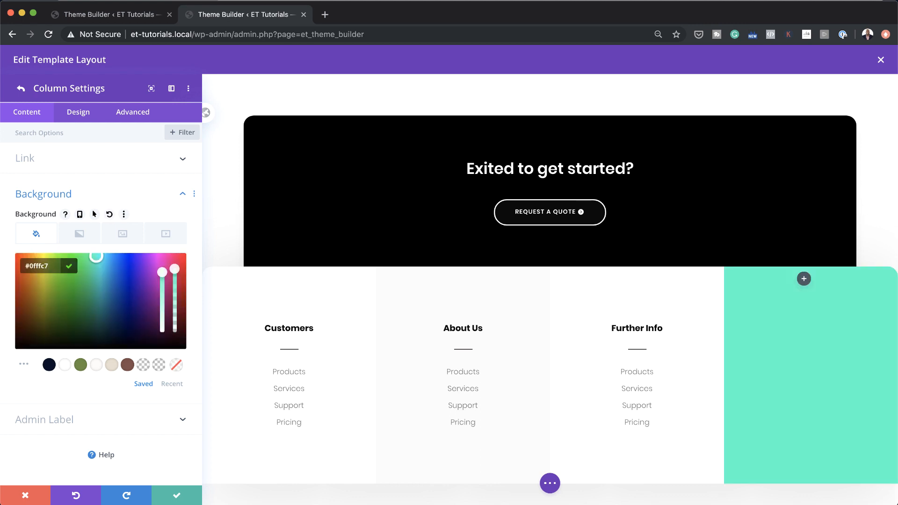
Step: Set the fourth column's padding to 70px top and bottom and 50px left and right, and finish the column settings
{"action": "left_click", "coordinate": [86, 115]}
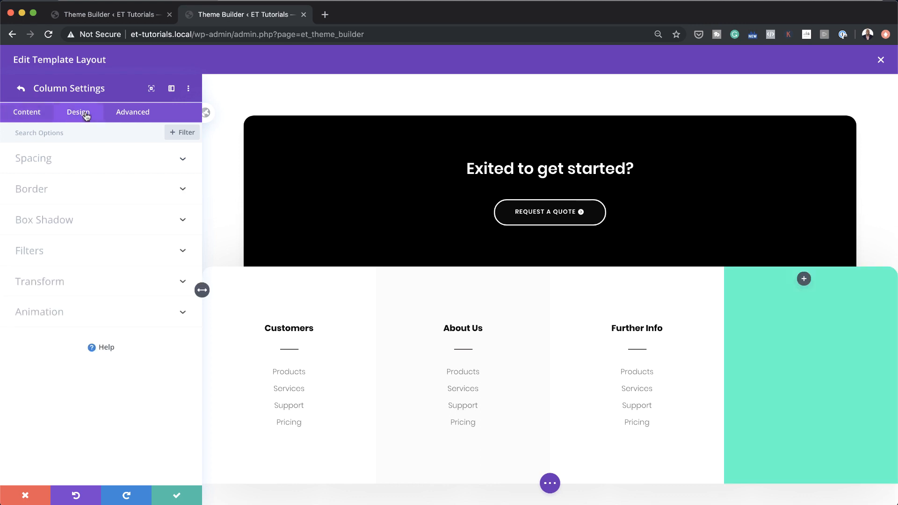
{"action": "left_click", "coordinate": [47, 160]}
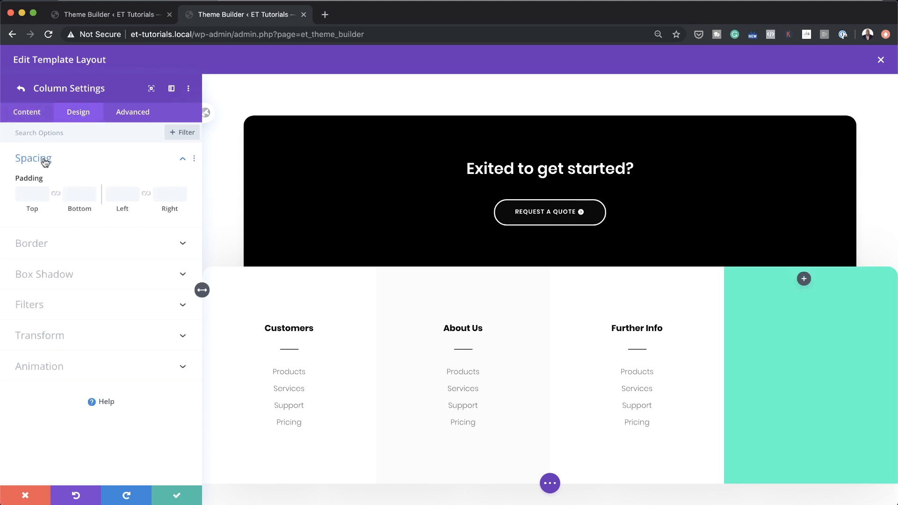
{"action": "left_click", "coordinate": [30, 190]}
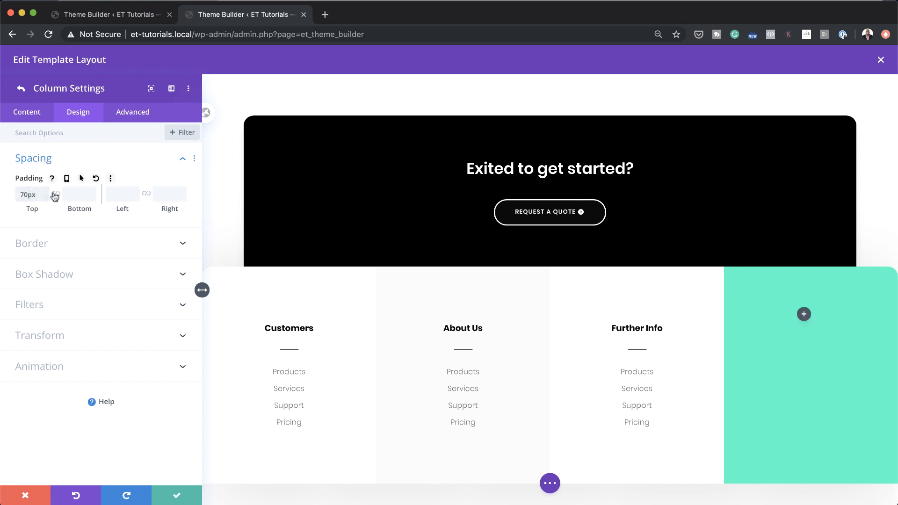
{"action": "left_click", "coordinate": [118, 195]}
{"action": "type", "text": "50"}
{"action": "left_click", "coordinate": [146, 195]}
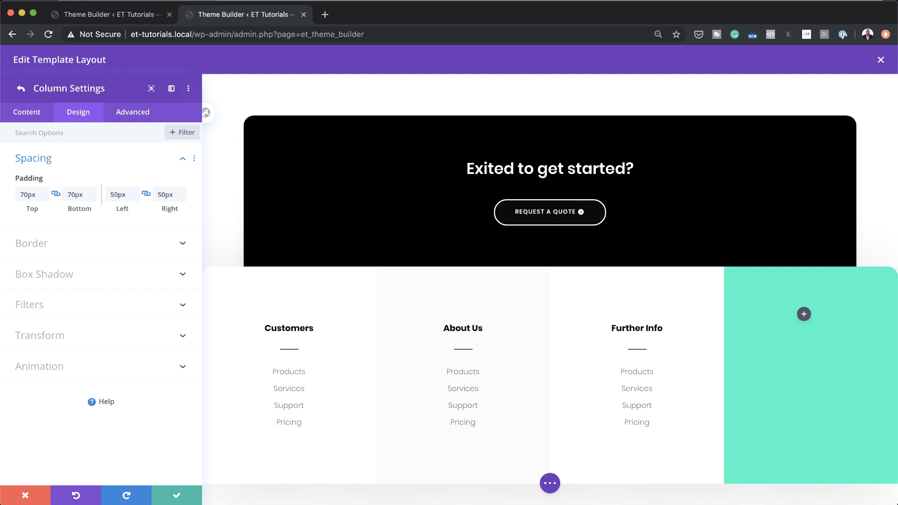
{"action": "left_click", "coordinate": [22, 90]}
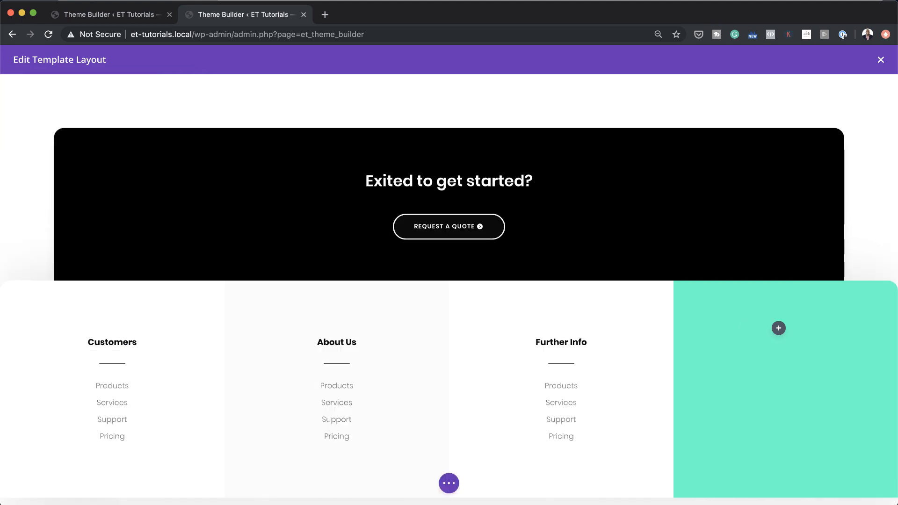
Step: Insert a Social Media Follow module into the empty fourth column
{"action": "left_click", "coordinate": [778, 328]}
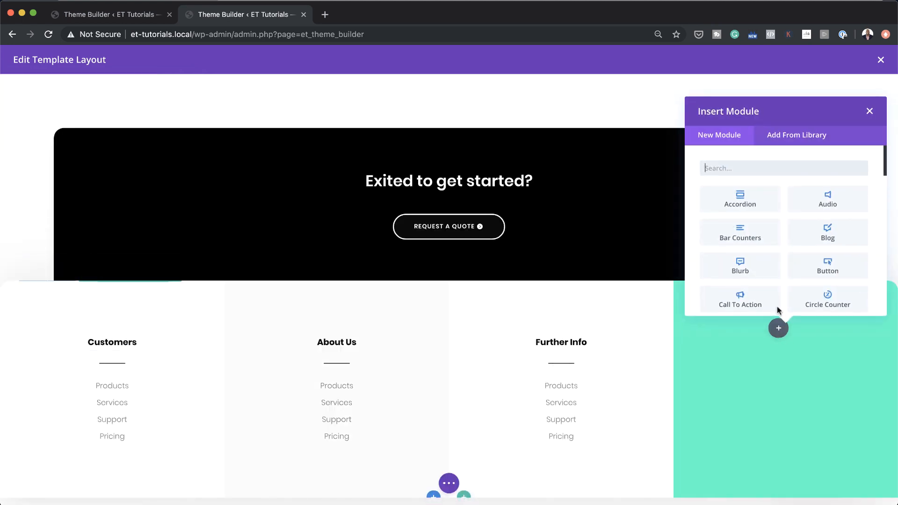
{"action": "left_click", "coordinate": [757, 167]}
{"action": "type", "text": "soci"}
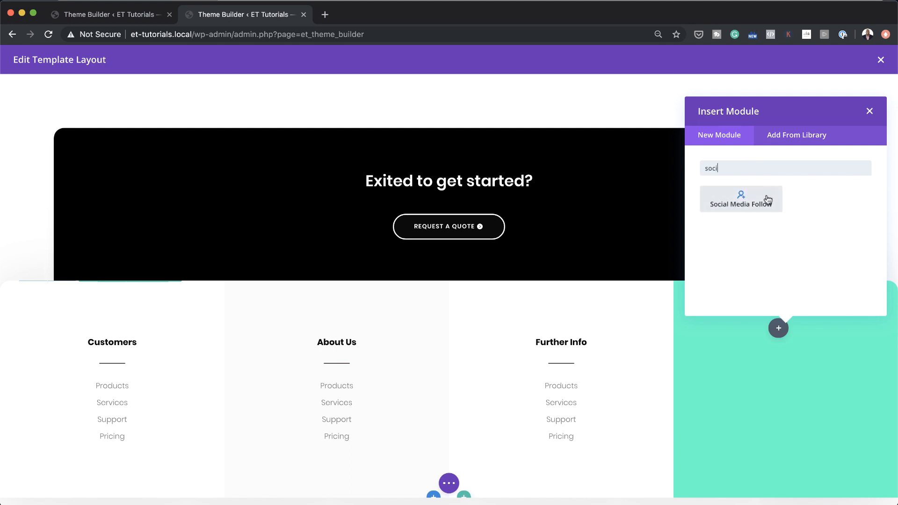
{"action": "left_click", "coordinate": [741, 199]}
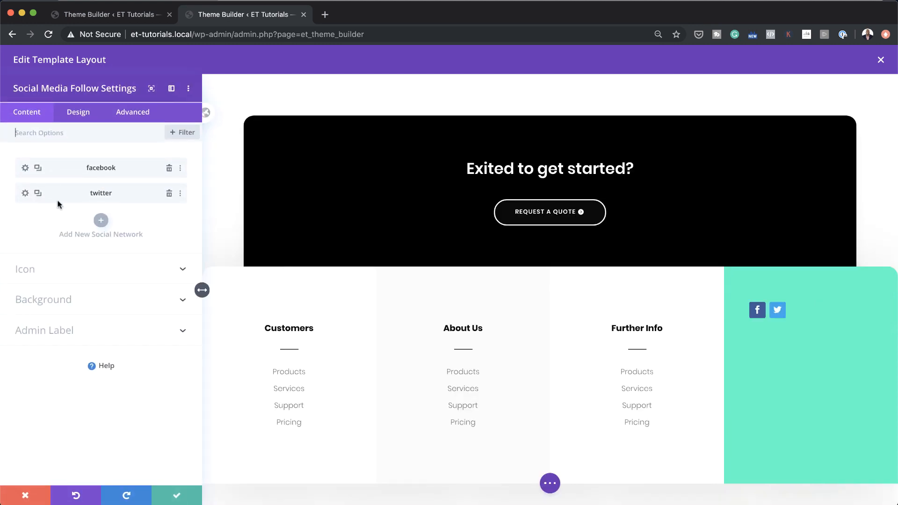
Step: Duplicate the Twitter network twice and change the first copy to dribbble
{"action": "left_click", "coordinate": [38, 193]}
{"action": "left_click", "coordinate": [38, 193]}
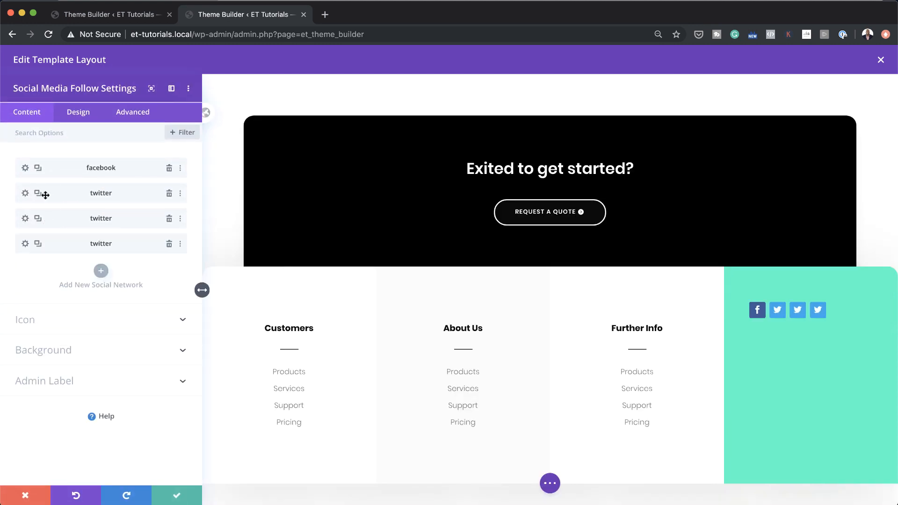
{"action": "left_click", "coordinate": [26, 219]}
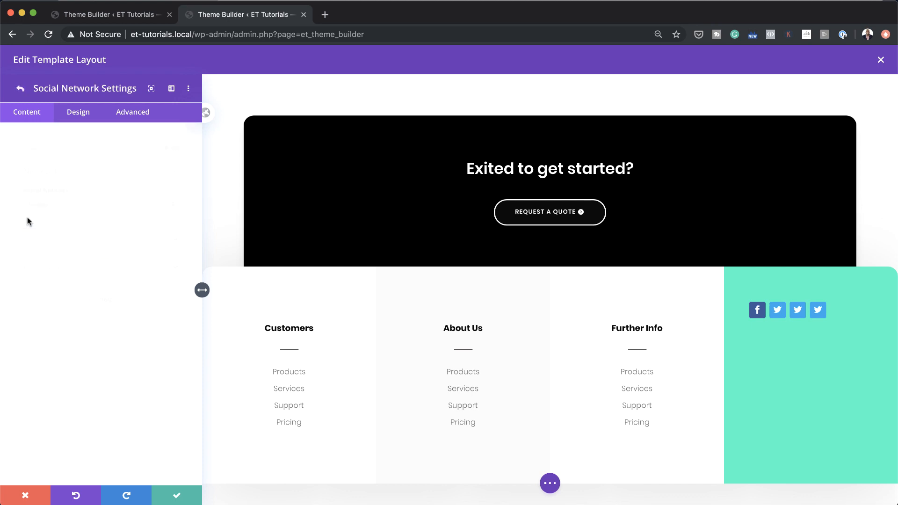
{"action": "left_click", "coordinate": [72, 198]}
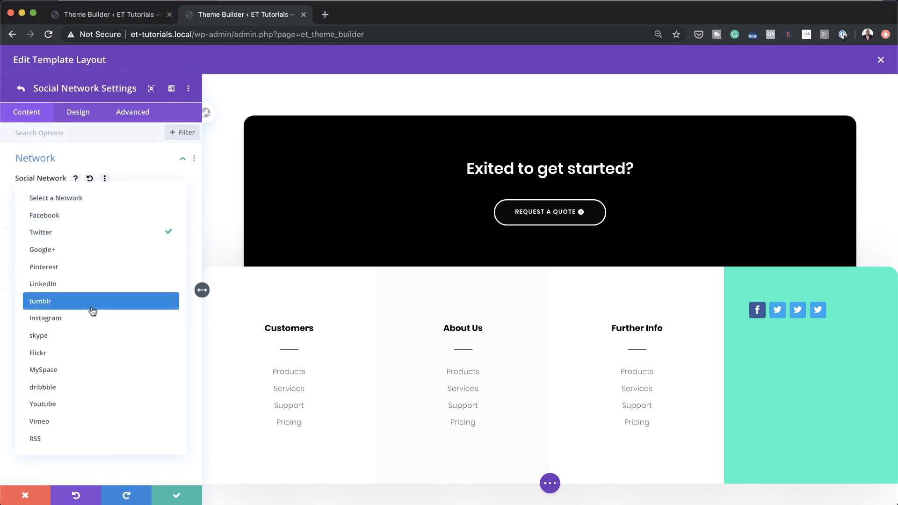
{"action": "left_click", "coordinate": [75, 385]}
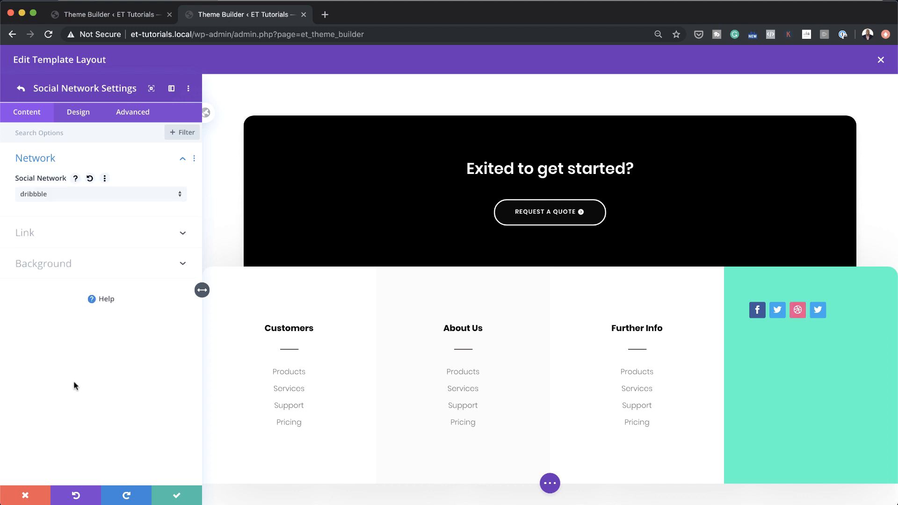
{"action": "left_click", "coordinate": [20, 89]}
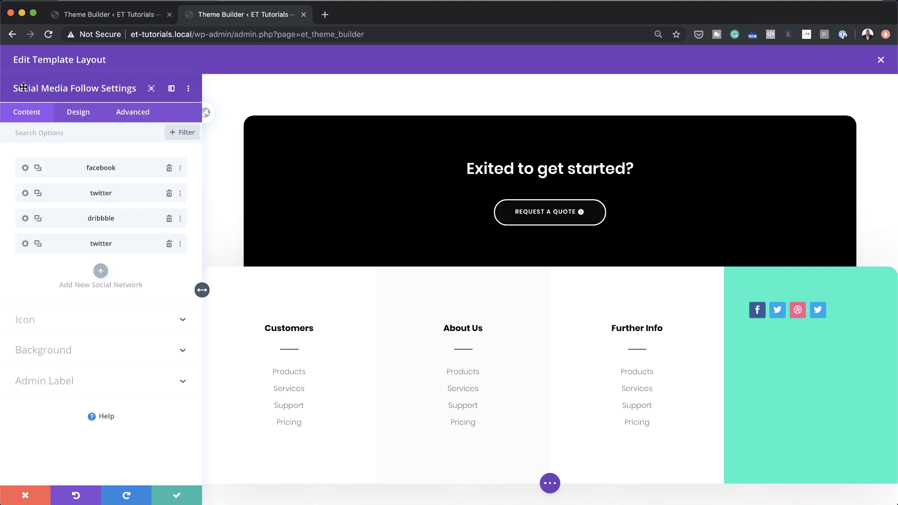
Step: Change the last Twitter item's social network to Instagram
{"action": "left_click", "coordinate": [25, 244]}
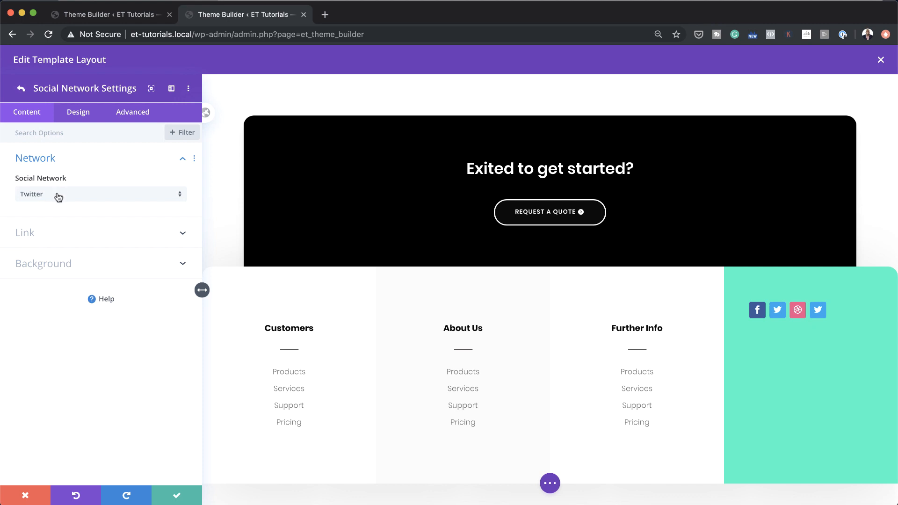
{"action": "left_click", "coordinate": [58, 196]}
{"action": "left_click", "coordinate": [66, 318]}
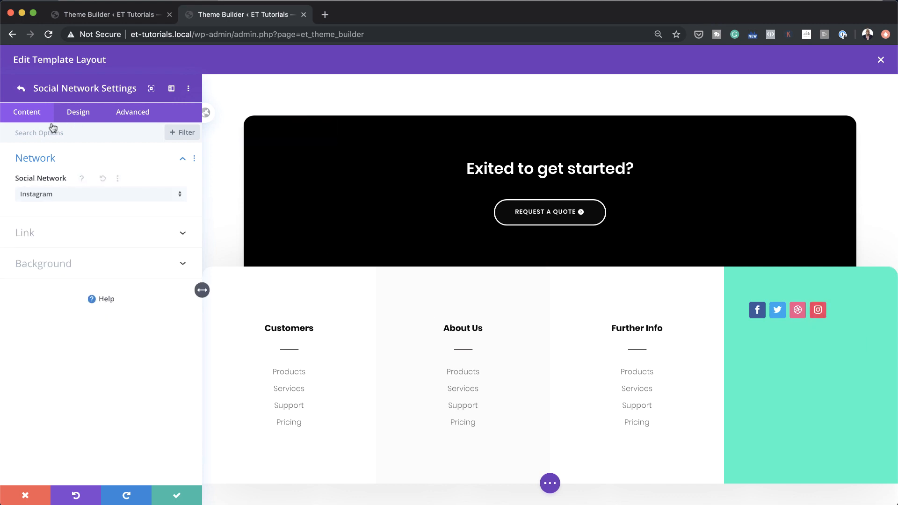
{"action": "left_click", "coordinate": [21, 89]}
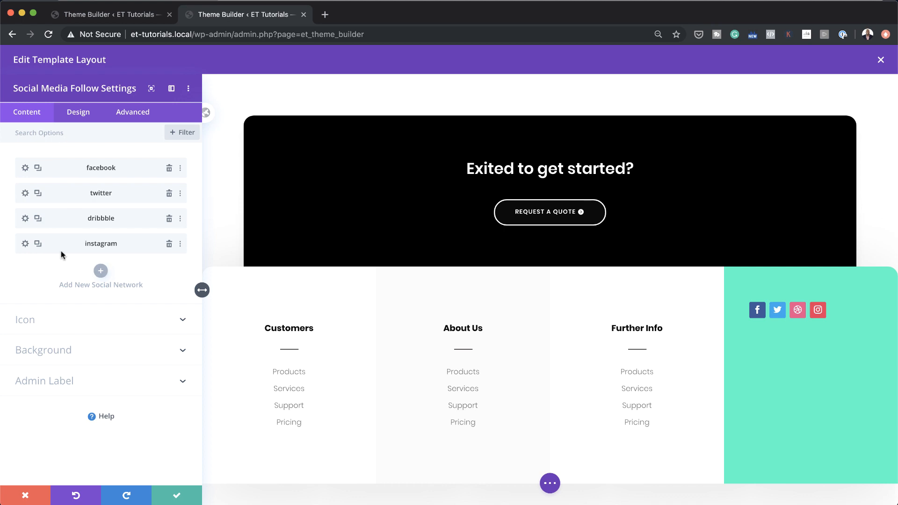
Step: Duplicate the Instagram item and change the copy's social network to Youtube
{"action": "left_click", "coordinate": [38, 245]}
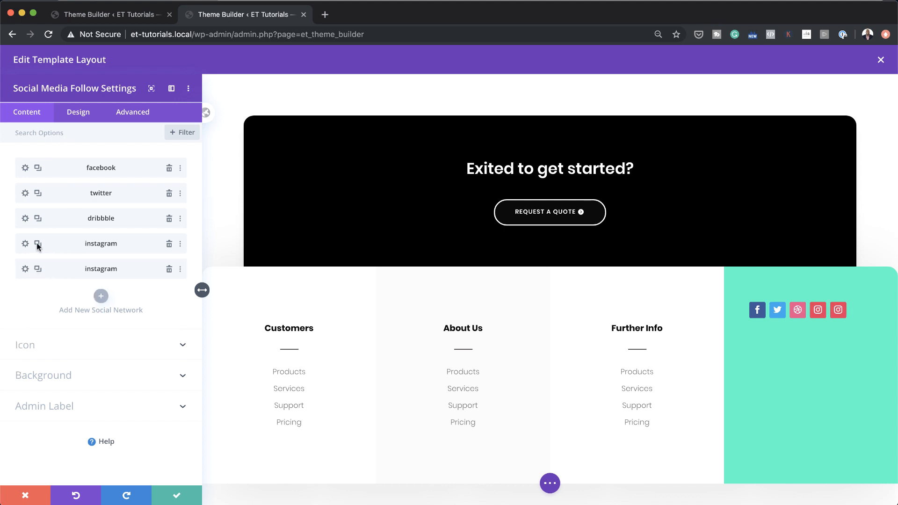
{"action": "left_click", "coordinate": [25, 269]}
{"action": "left_click", "coordinate": [56, 198]}
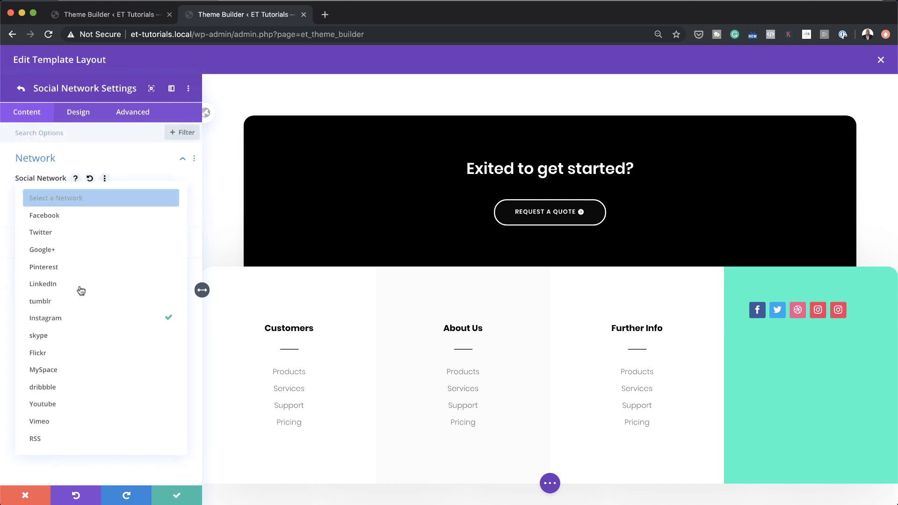
{"action": "left_click", "coordinate": [97, 398]}
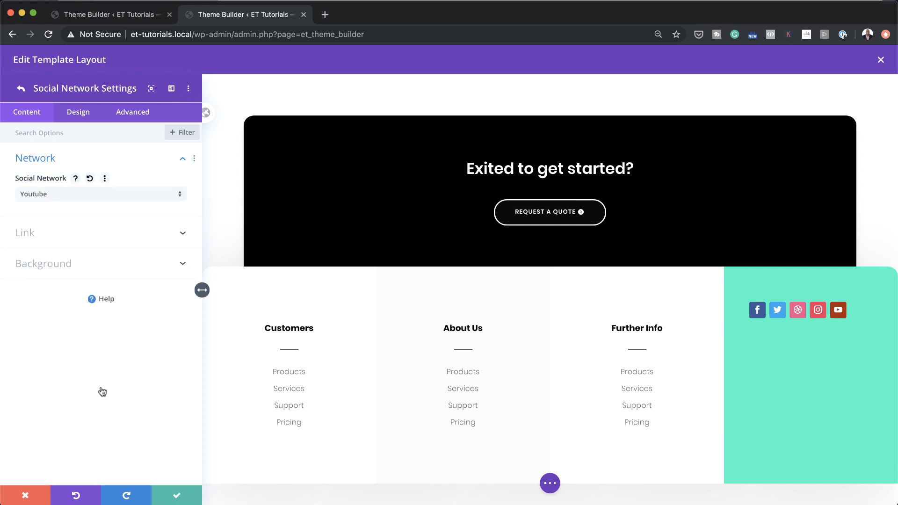
{"action": "left_click", "coordinate": [21, 88]}
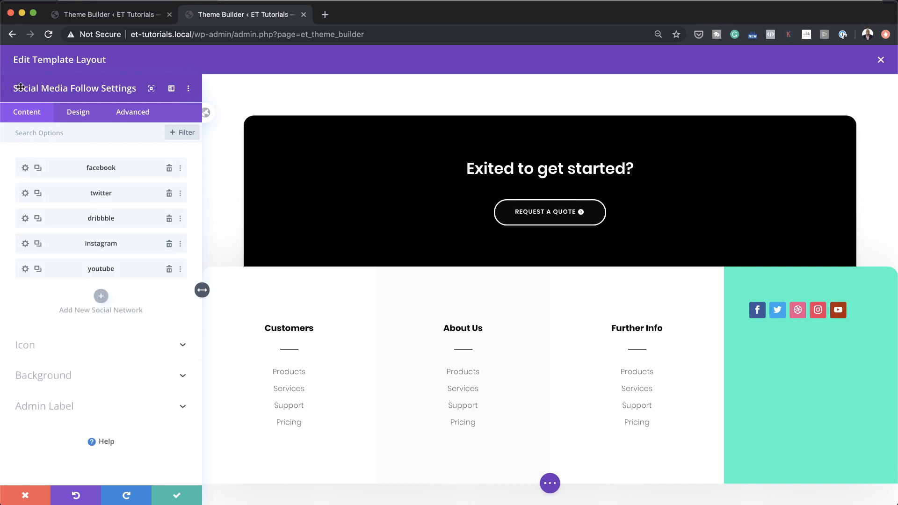
Step: Reset the item styles of the Facebook, Twitter, dribbble, Instagram and YouTube networks
{"action": "right_click", "coordinate": [60, 169]}
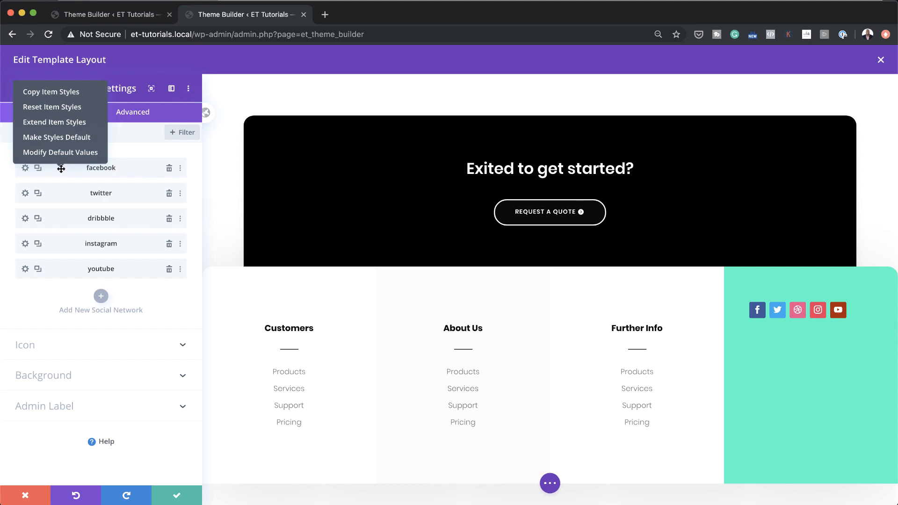
{"action": "left_click", "coordinate": [77, 108]}
{"action": "right_click", "coordinate": [58, 196]}
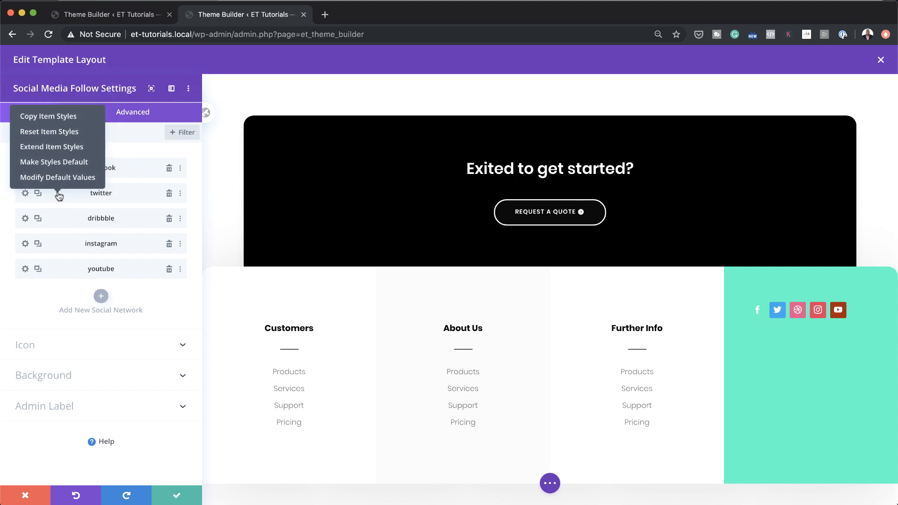
{"action": "left_click", "coordinate": [72, 132]}
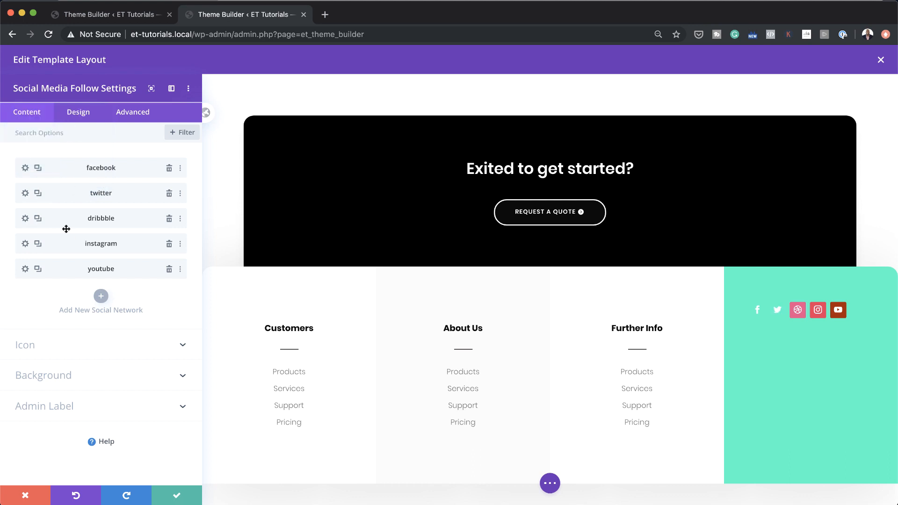
{"action": "right_click", "coordinate": [65, 221]}
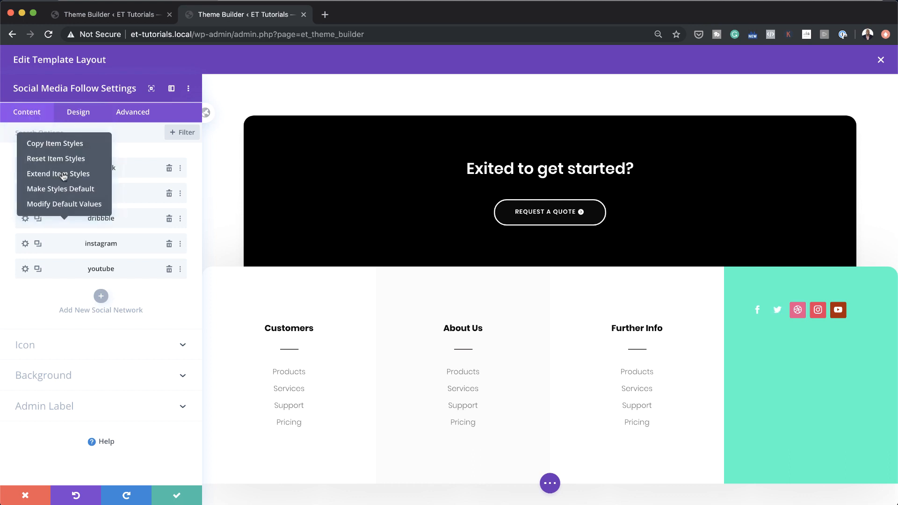
{"action": "left_click", "coordinate": [71, 159]}
{"action": "right_click", "coordinate": [66, 244]}
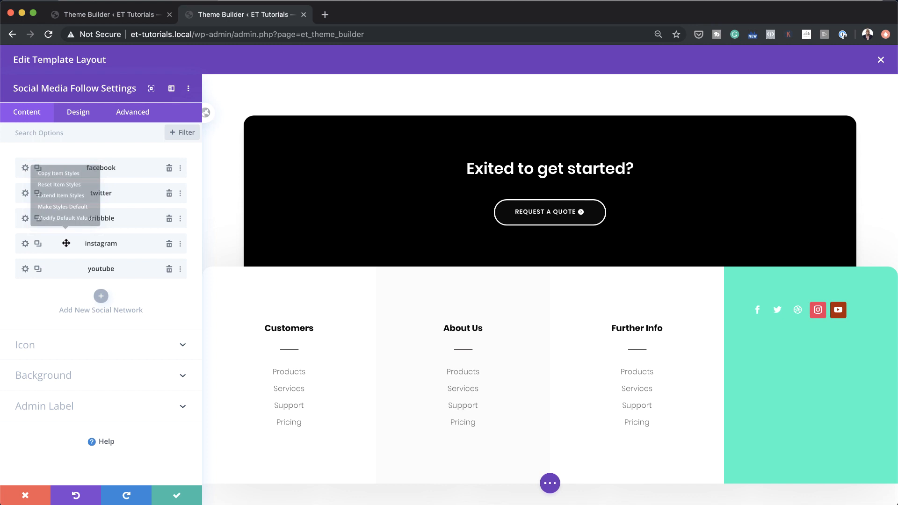
{"action": "left_click", "coordinate": [78, 182]}
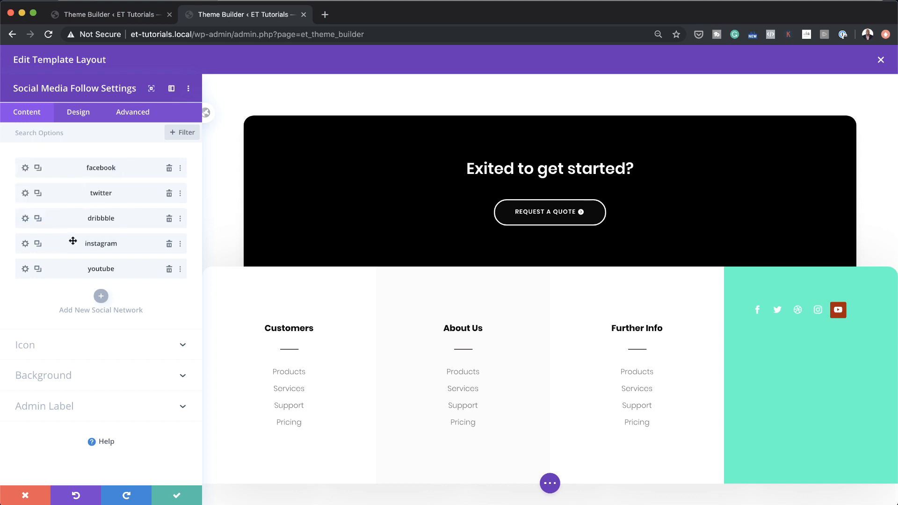
{"action": "right_click", "coordinate": [60, 266]}
{"action": "left_click", "coordinate": [68, 204]}
Step: Set the icon color of the Social Media Follow module to black
{"action": "left_click", "coordinate": [78, 111]}
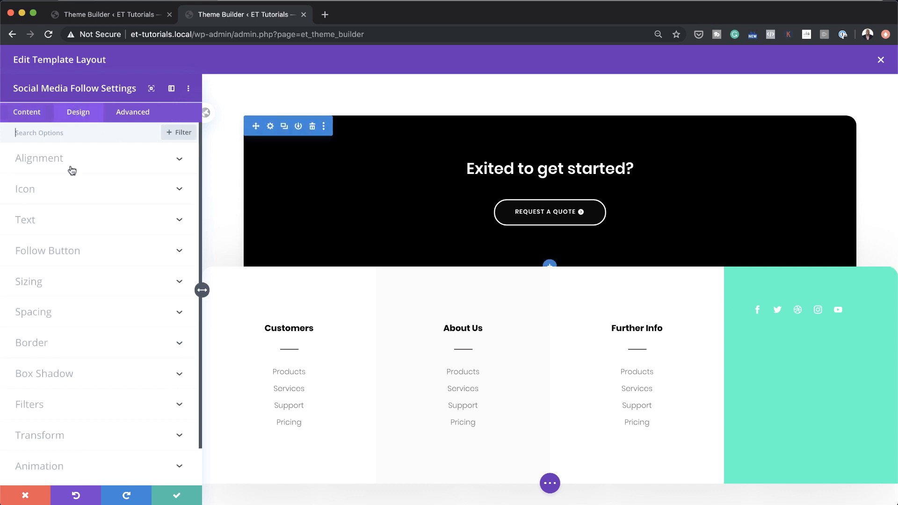
{"action": "left_click", "coordinate": [53, 196]}
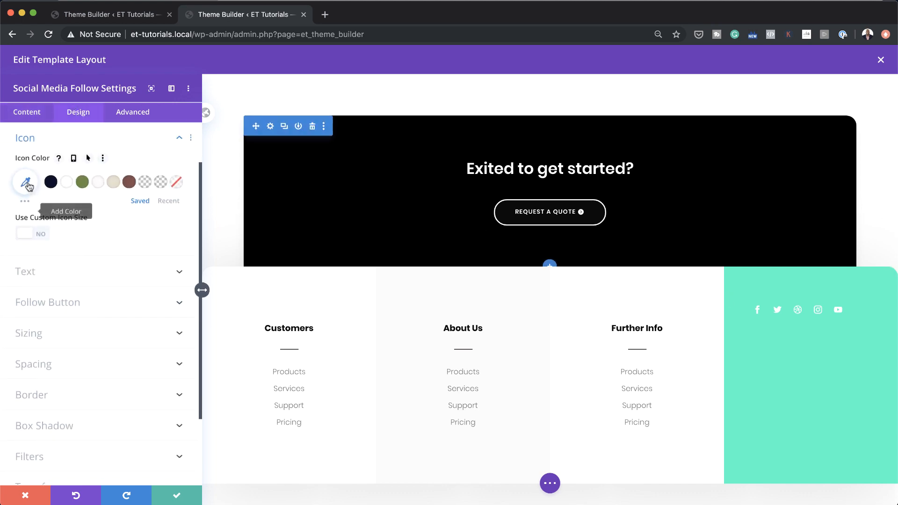
{"action": "left_click", "coordinate": [28, 184]}
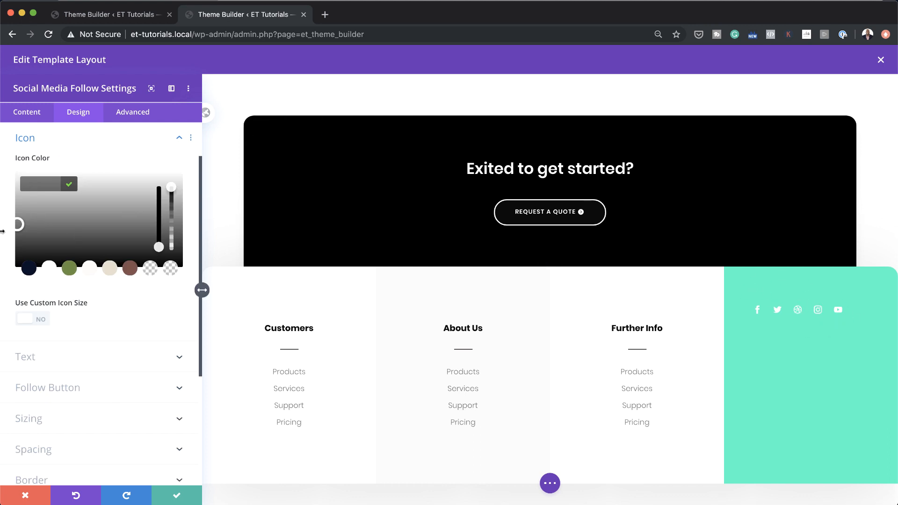
{"action": "left_click_drag", "start_coordinate": [19, 226], "coordinate": [4, 270]}
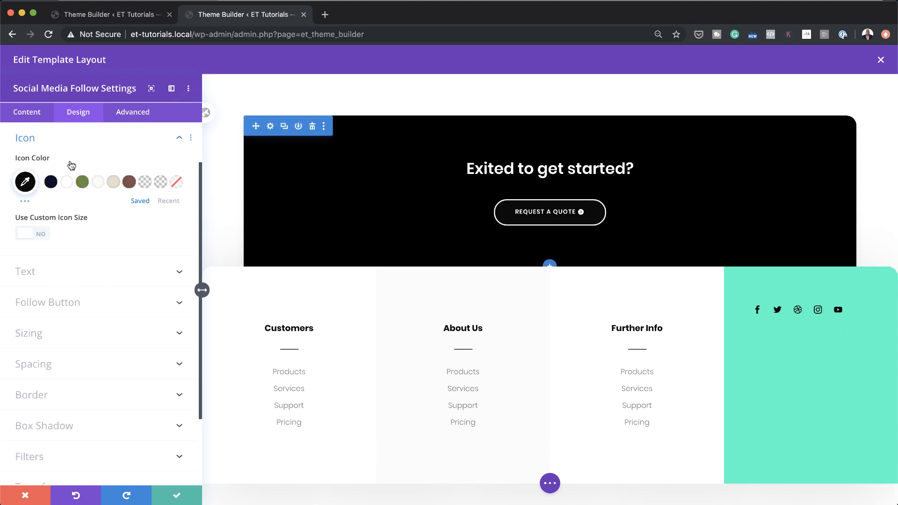
Step: Center the Social Media Follow module's alignment and save its settings
{"action": "scroll", "coordinate": [75, 169], "scroll_direction": "up", "scroll_amount": 3}
{"action": "left_click", "coordinate": [85, 159]}
{"action": "left_click", "coordinate": [98, 195]}
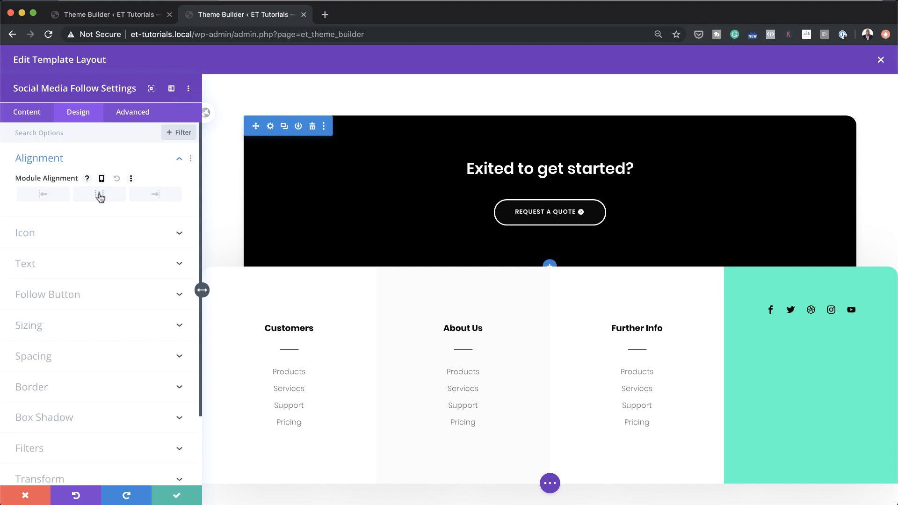
{"action": "left_click", "coordinate": [178, 495]}
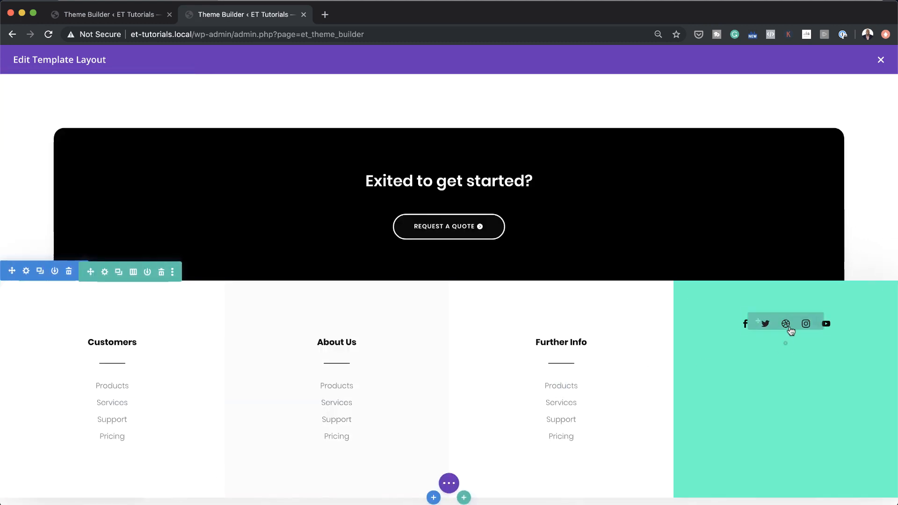
Step: Insert an Email Optin module below the social media icons in the green column
{"action": "left_click", "coordinate": [786, 344]}
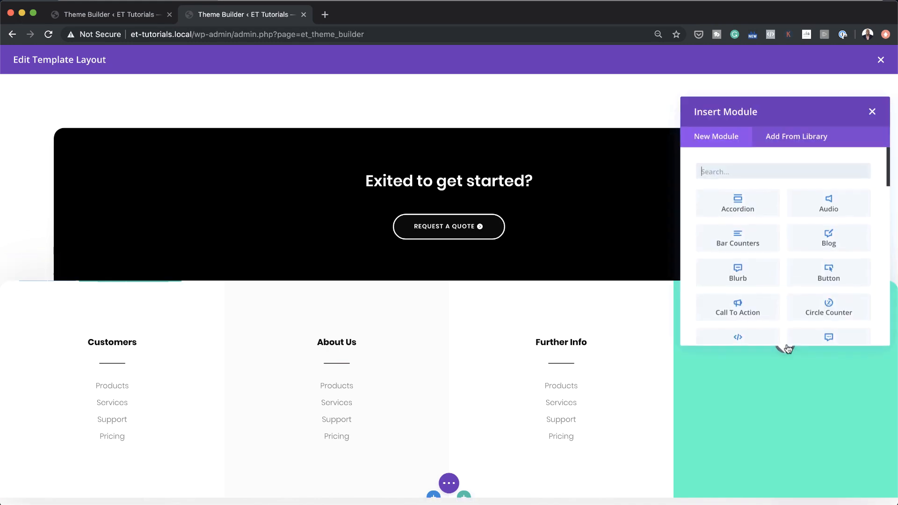
{"action": "left_click", "coordinate": [771, 165]}
{"action": "type", "text": "email"}
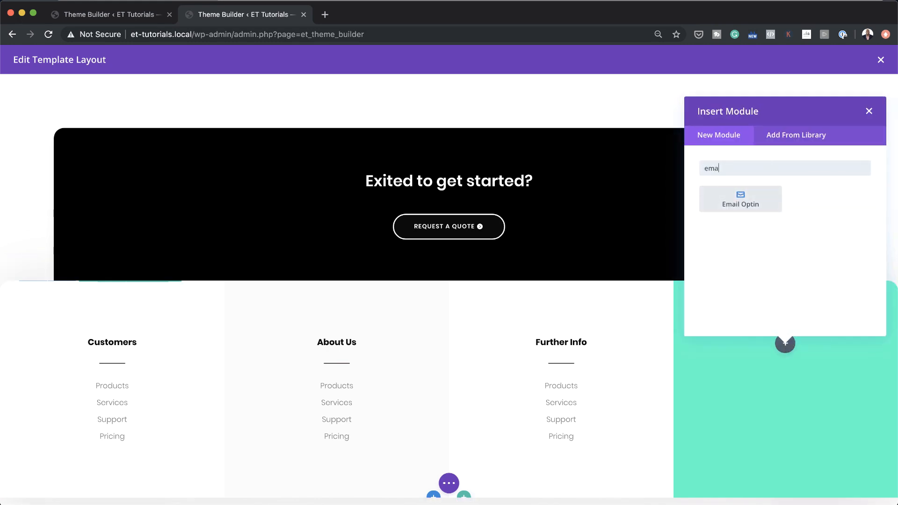
{"action": "left_click", "coordinate": [739, 196]}
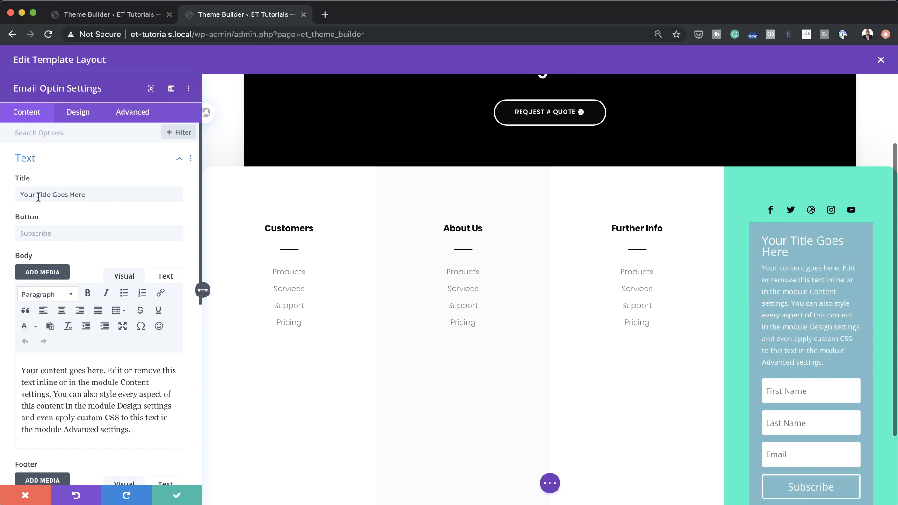
Step: Clear the Email Optin module's title and placeholder body text
{"action": "triple_click", "coordinate": [97, 193]}
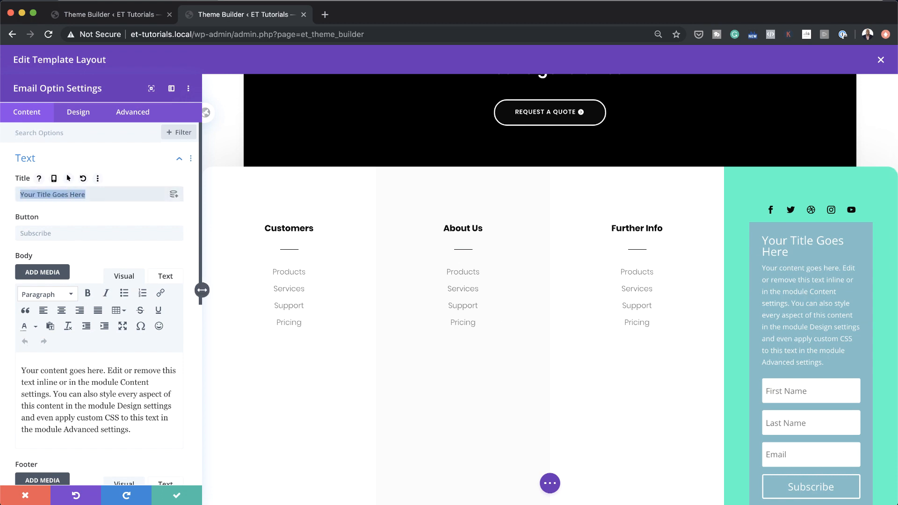
{"action": "key", "text": "BackSpace"}
{"action": "left_click_drag", "start_coordinate": [149, 429], "coordinate": [20, 367]}
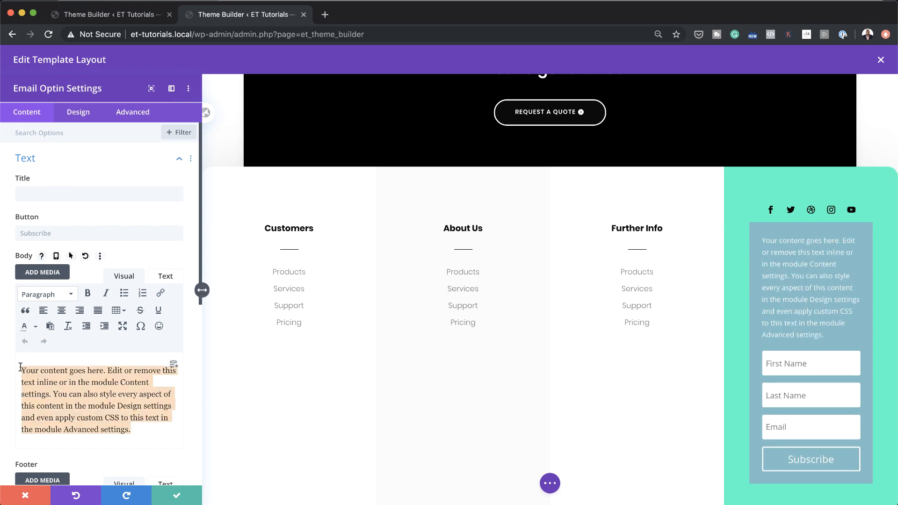
{"action": "key", "text": "BackSpace"}
Step: Disable the background color of the Email Optin module
{"action": "scroll", "coordinate": [65, 346], "scroll_direction": "down", "scroll_amount": 4}
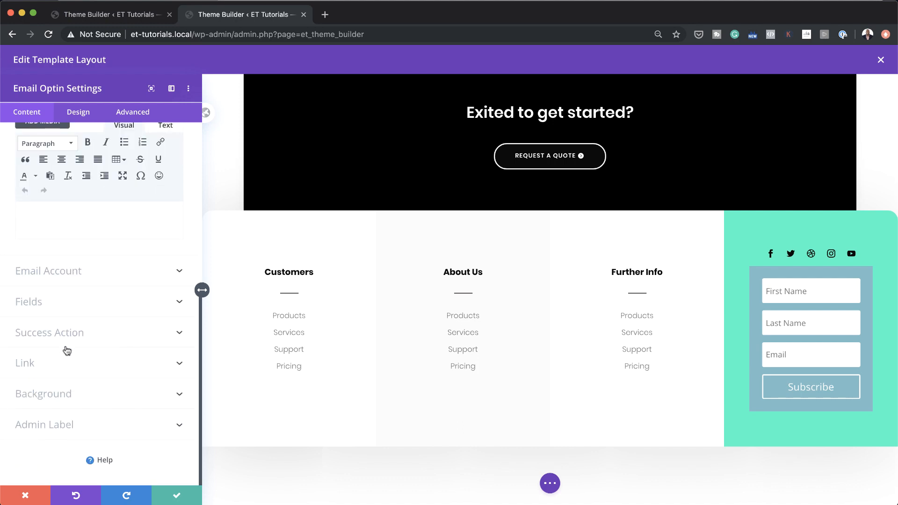
{"action": "left_click", "coordinate": [73, 396]}
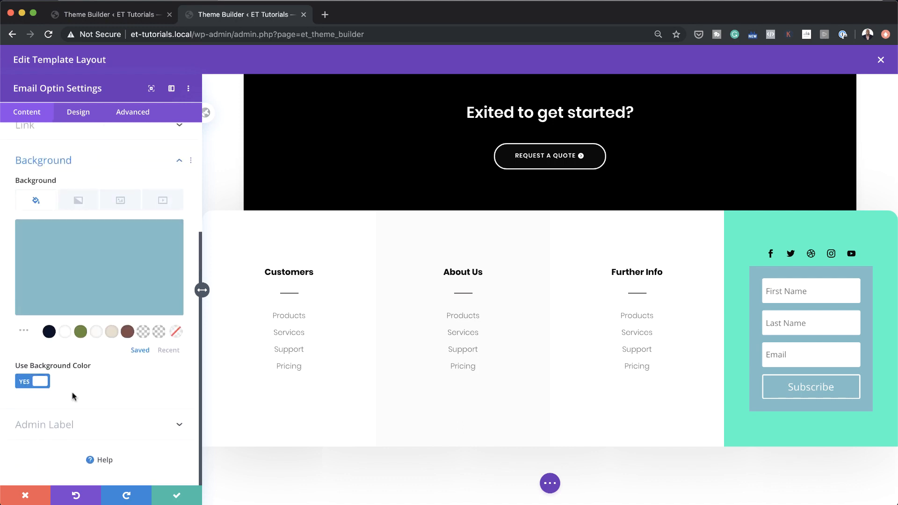
{"action": "left_click", "coordinate": [25, 383]}
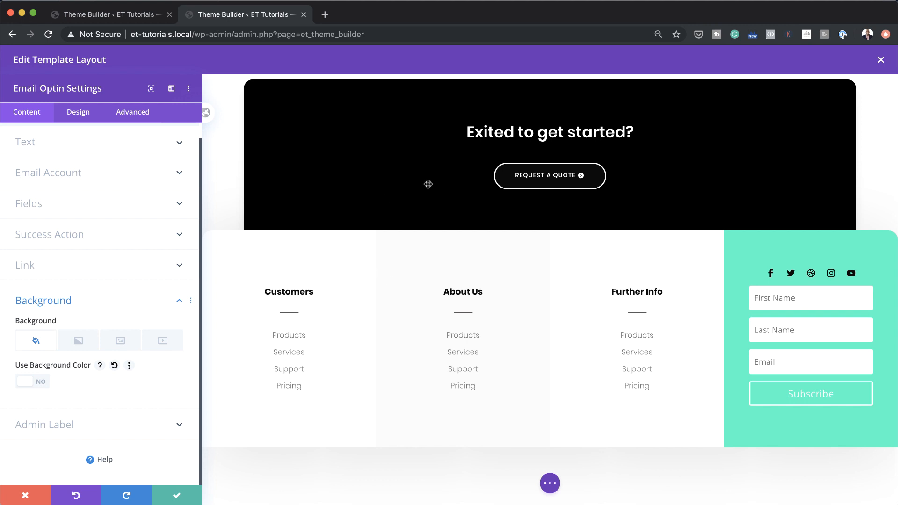
Step: Make the Email Optin fields' background transparent and set their text color to black
{"action": "left_click", "coordinate": [78, 112]}
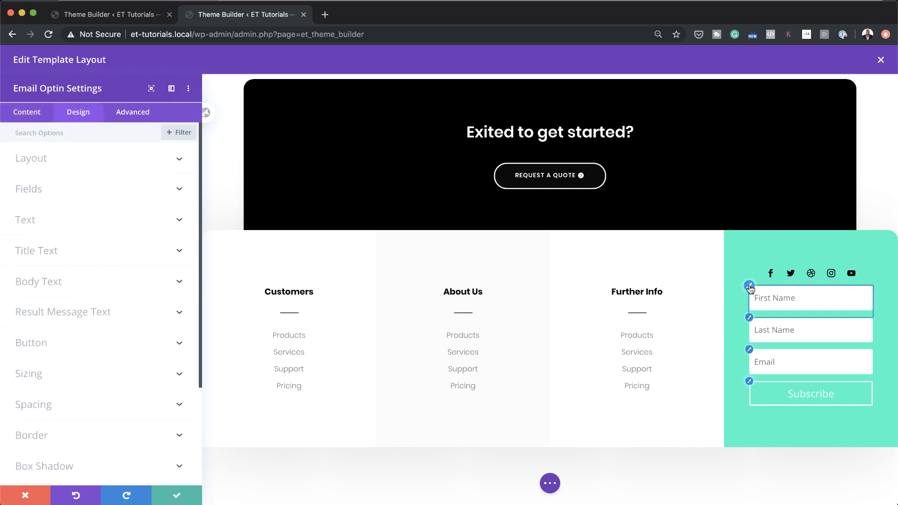
{"action": "left_click", "coordinate": [749, 286]}
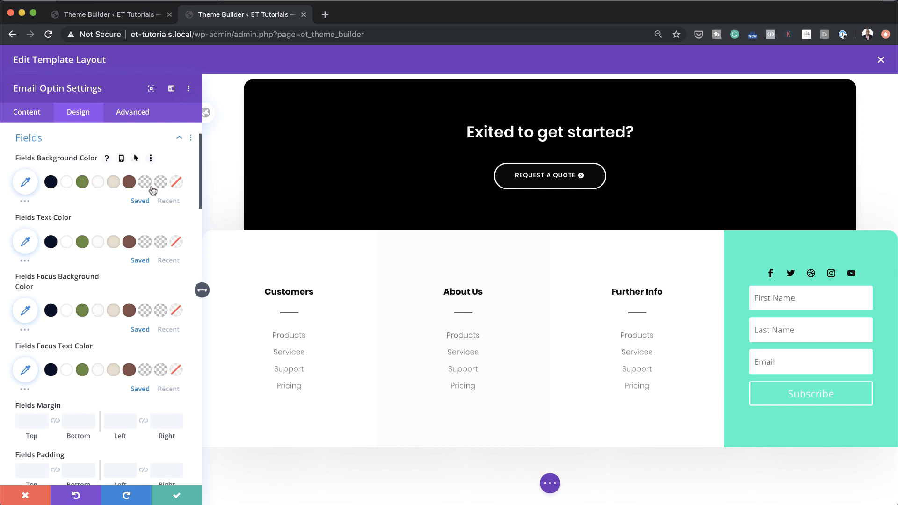
{"action": "left_click", "coordinate": [176, 183]}
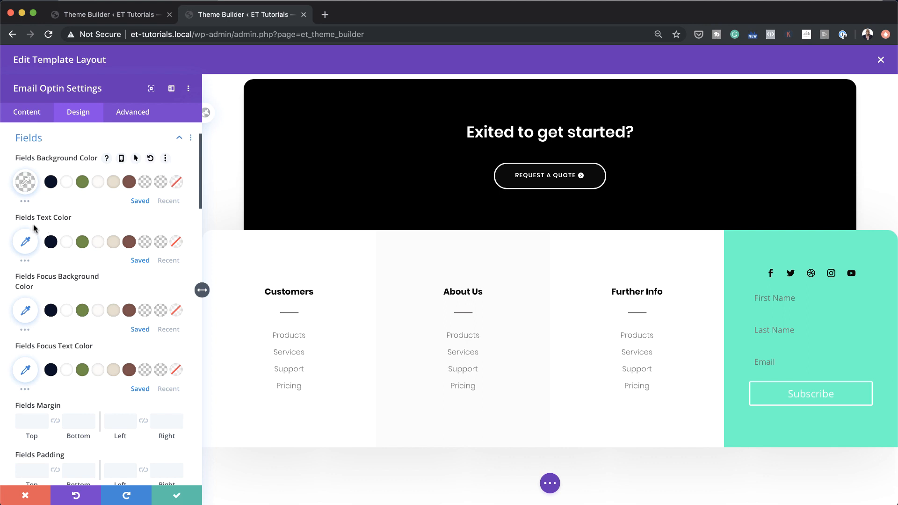
{"action": "left_click", "coordinate": [25, 242]}
{"action": "left_click_drag", "start_coordinate": [17, 281], "coordinate": [10, 332]}
{"action": "left_click", "coordinate": [7, 332]}
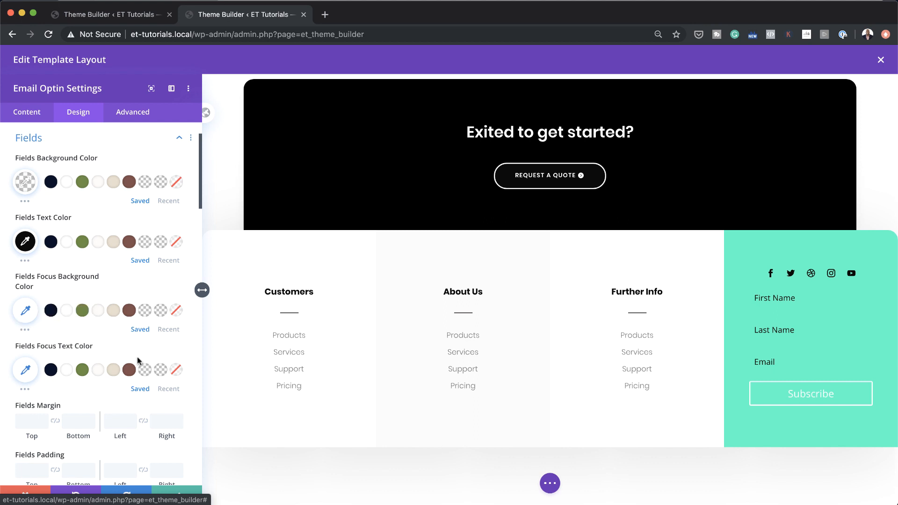
Step: Set the Email Optin fields' font to Poppins and their text size to 13px
{"action": "scroll", "coordinate": [135, 355], "scroll_direction": "down", "scroll_amount": 1}
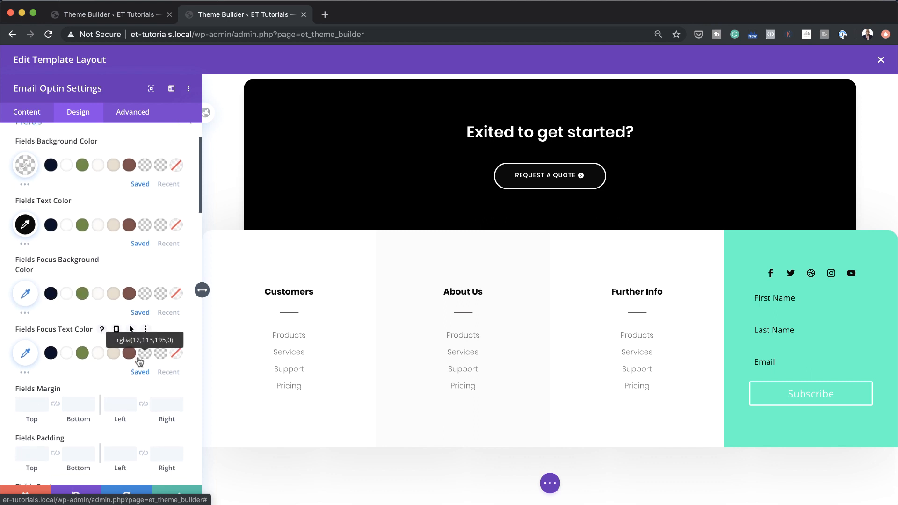
{"action": "scroll", "coordinate": [139, 361], "scroll_direction": "down", "scroll_amount": 5}
{"action": "scroll", "coordinate": [139, 361], "scroll_direction": "down", "scroll_amount": 2}
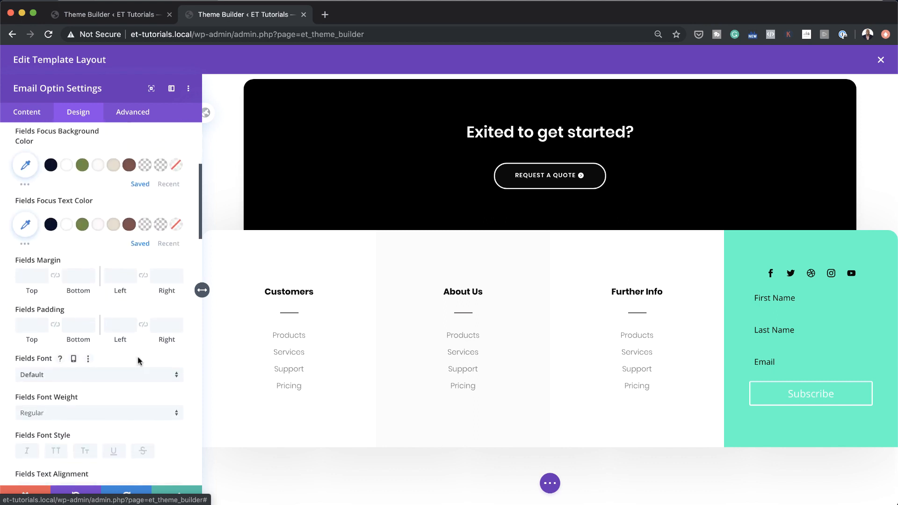
{"action": "left_click", "coordinate": [139, 360]}
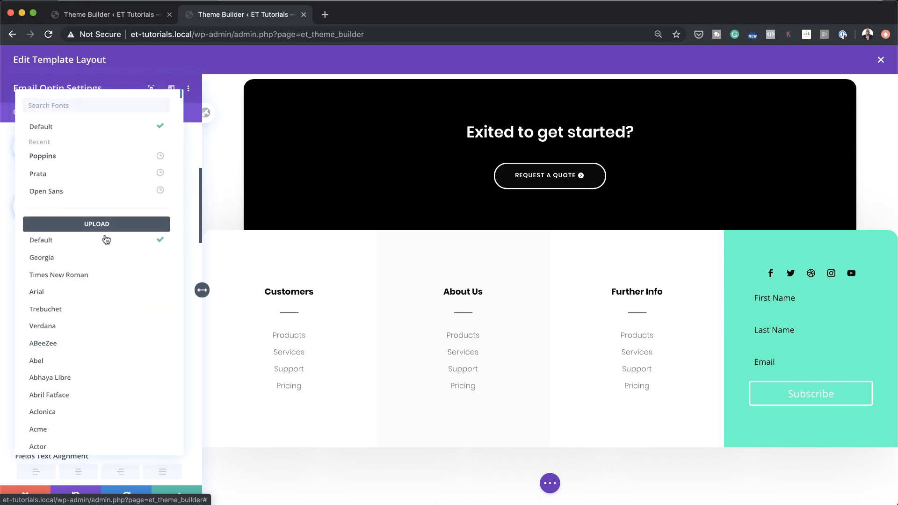
{"action": "left_click", "coordinate": [81, 154]}
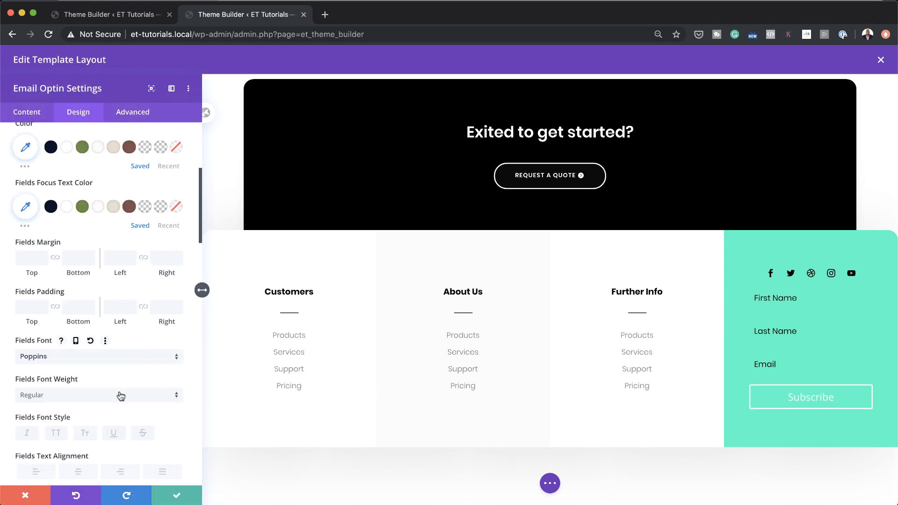
{"action": "scroll", "coordinate": [94, 396], "scroll_direction": "down", "scroll_amount": 5}
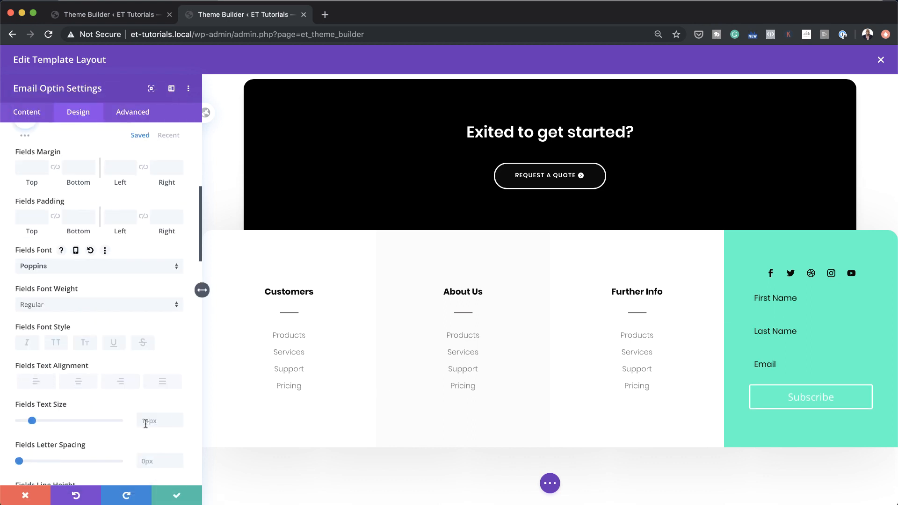
{"action": "key", "text": "Down"}
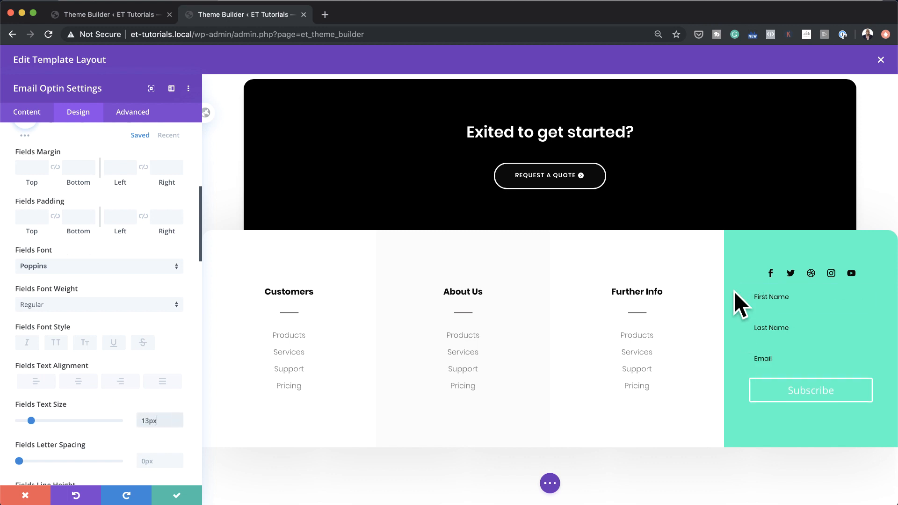
Step: Give the Email Optin fields a 1px border on all sides
{"action": "scroll", "coordinate": [140, 414], "scroll_direction": "down", "scroll_amount": 10}
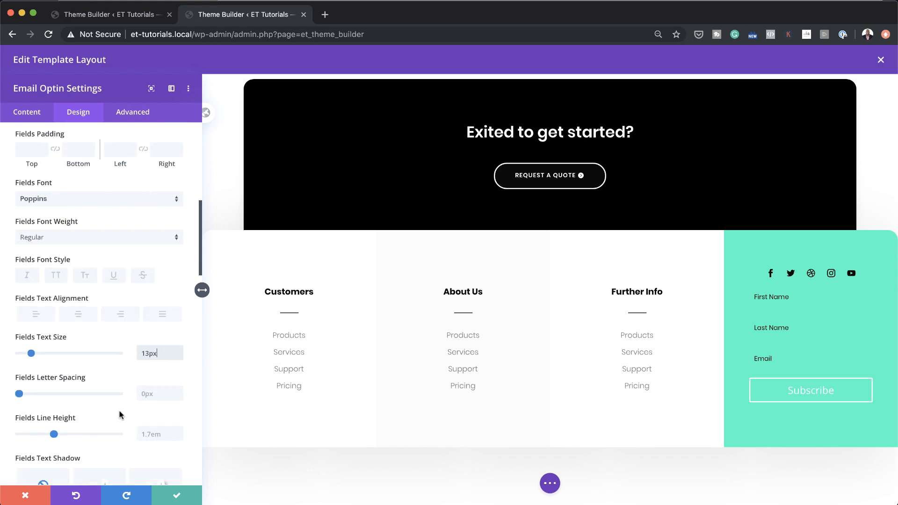
{"action": "scroll", "coordinate": [121, 414], "scroll_direction": "down", "scroll_amount": 10}
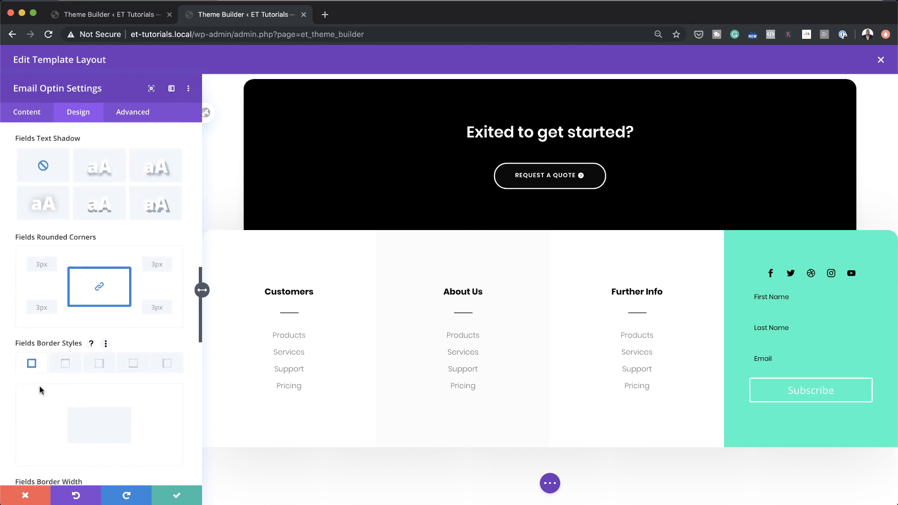
{"action": "scroll", "coordinate": [35, 378], "scroll_direction": "down", "scroll_amount": 3}
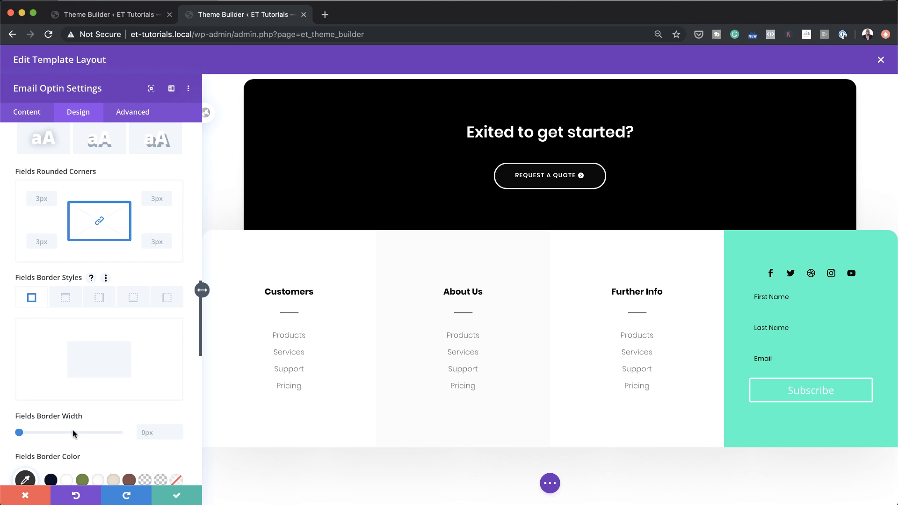
{"action": "scroll", "coordinate": [51, 431], "scroll_direction": "down", "scroll_amount": 1}
{"action": "left_click_drag", "start_coordinate": [20, 426], "coordinate": [21, 427]}
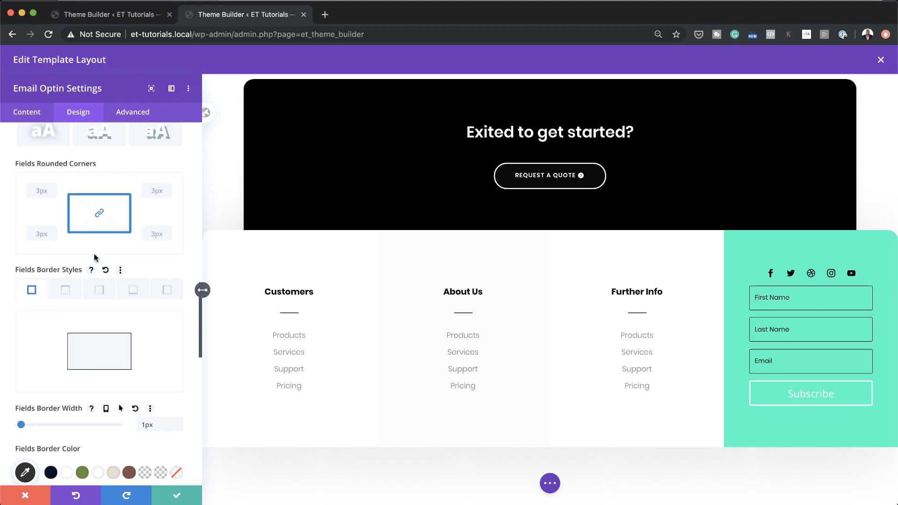
{"action": "scroll", "coordinate": [146, 307], "scroll_direction": "up", "scroll_amount": 5}
{"action": "scroll", "coordinate": [146, 307], "scroll_direction": "up", "scroll_amount": 3}
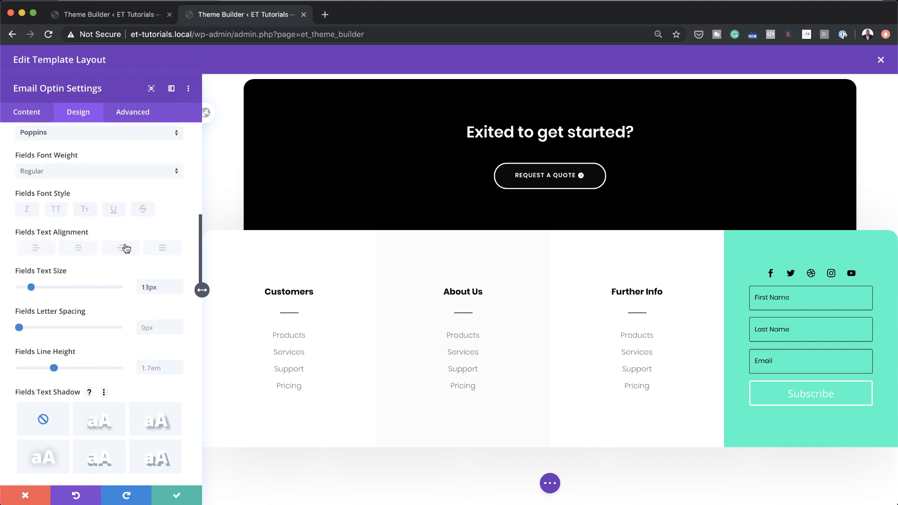
{"action": "left_click", "coordinate": [34, 116]}
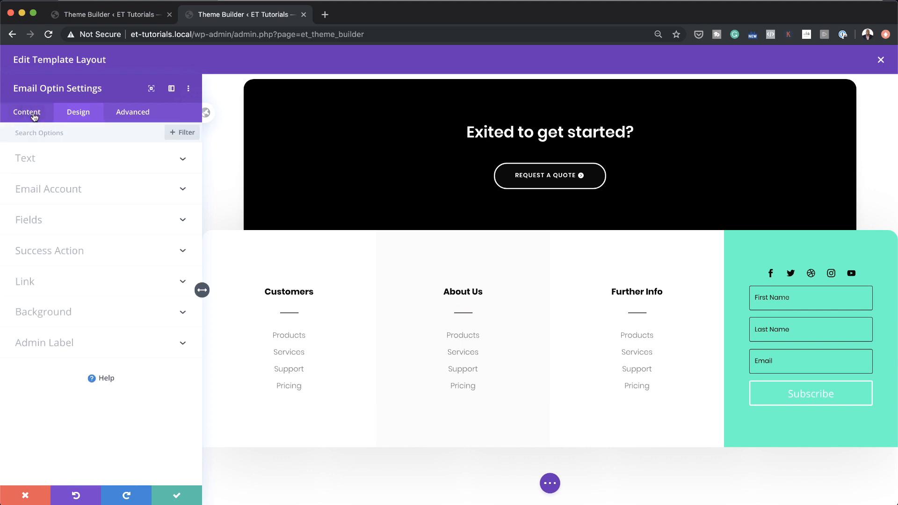
{"action": "left_click", "coordinate": [63, 194]}
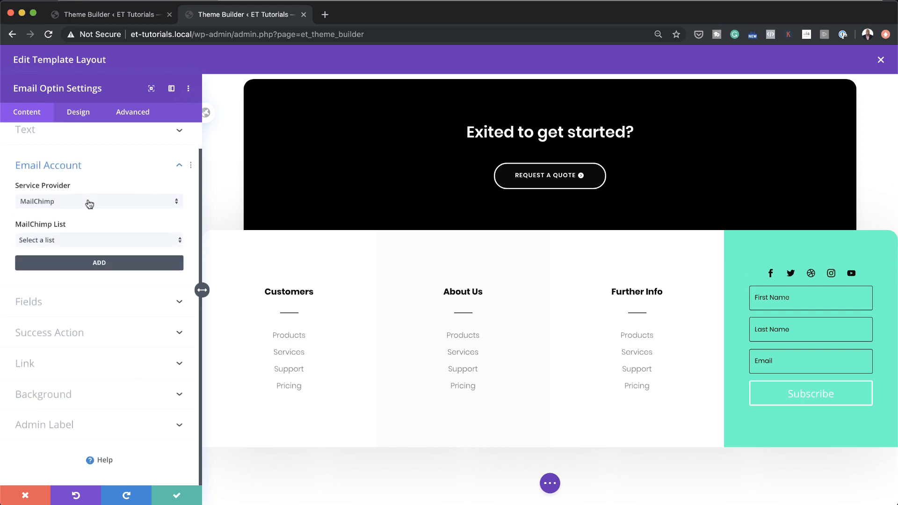
{"action": "left_click", "coordinate": [89, 202]}
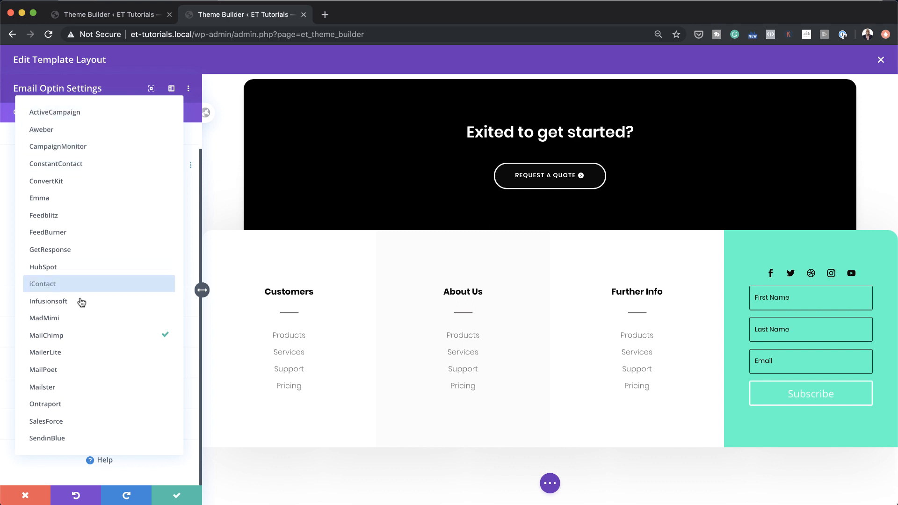
{"action": "left_click", "coordinate": [71, 341]}
{"action": "left_click", "coordinate": [53, 239]}
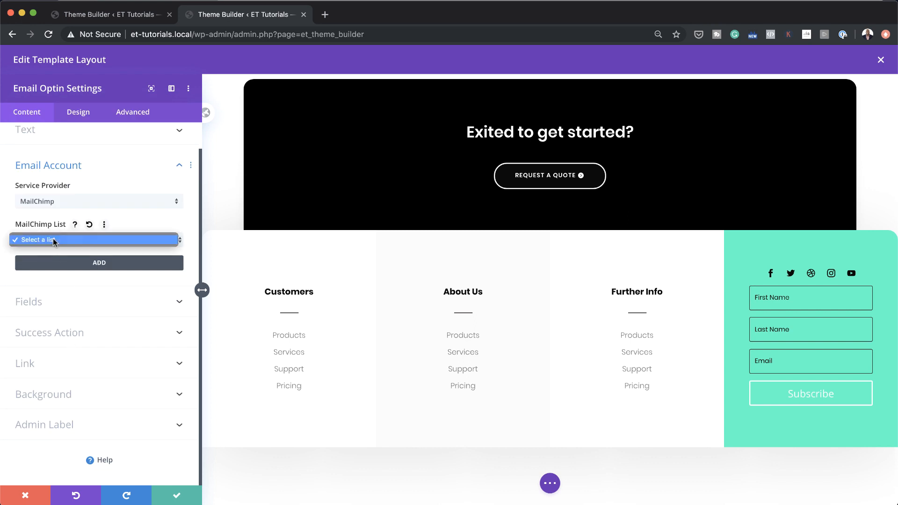
{"action": "left_click", "coordinate": [122, 274]}
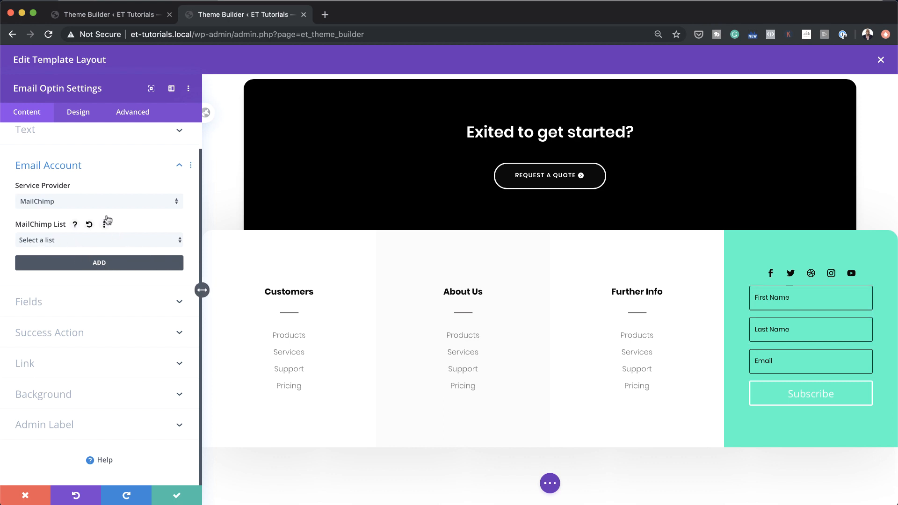
{"action": "left_click", "coordinate": [107, 263]}
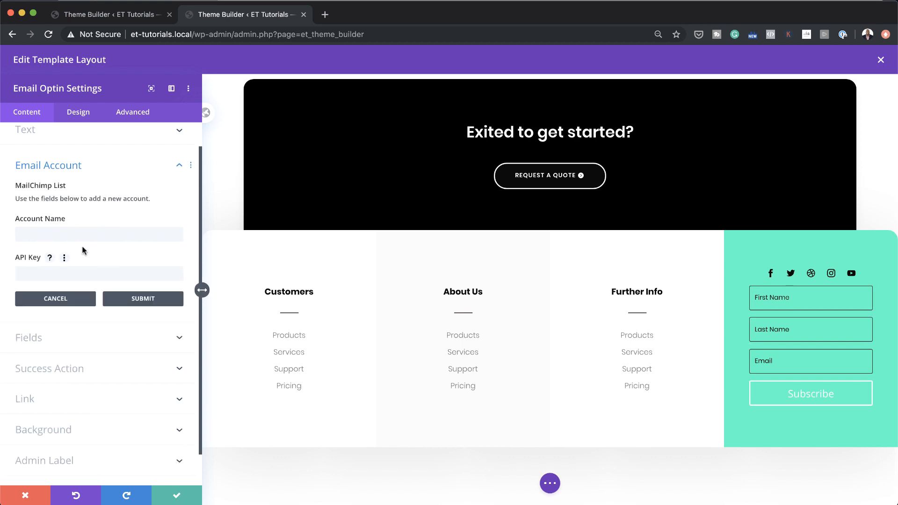
{"action": "left_click", "coordinate": [32, 234]}
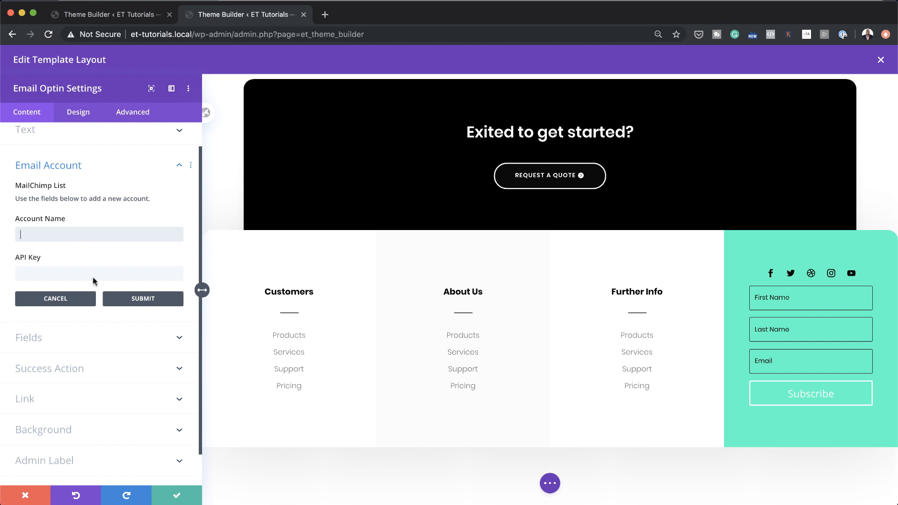
{"action": "left_click", "coordinate": [41, 336]}
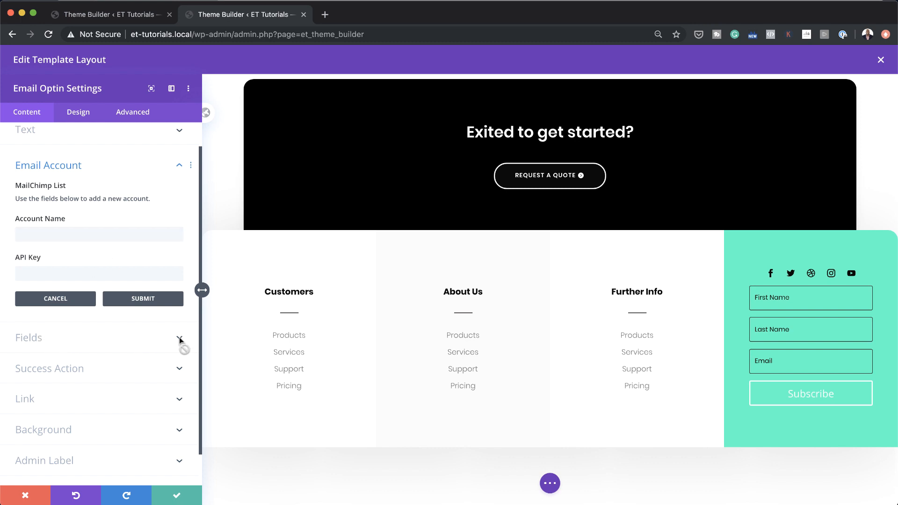
{"action": "left_click", "coordinate": [55, 299]}
Step: Hide the signup form's last name field and show it again
{"action": "left_click", "coordinate": [128, 305]}
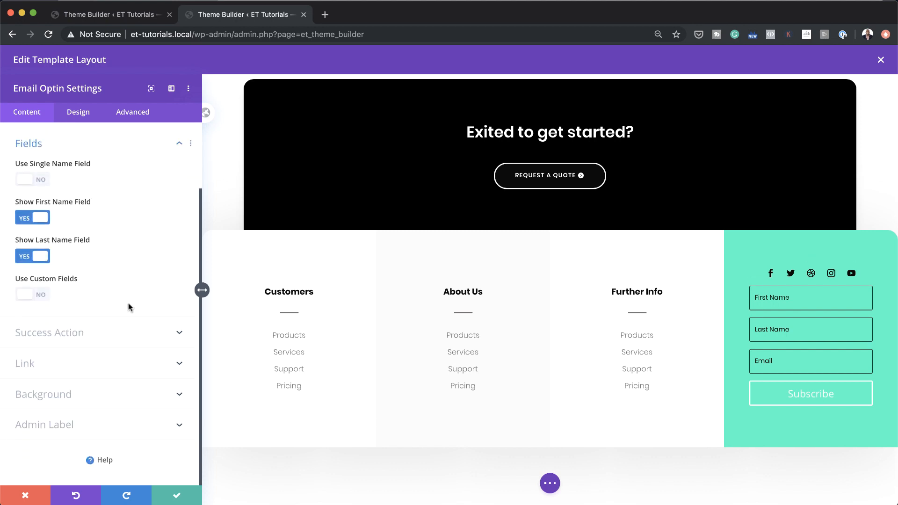
{"action": "left_click", "coordinate": [22, 257]}
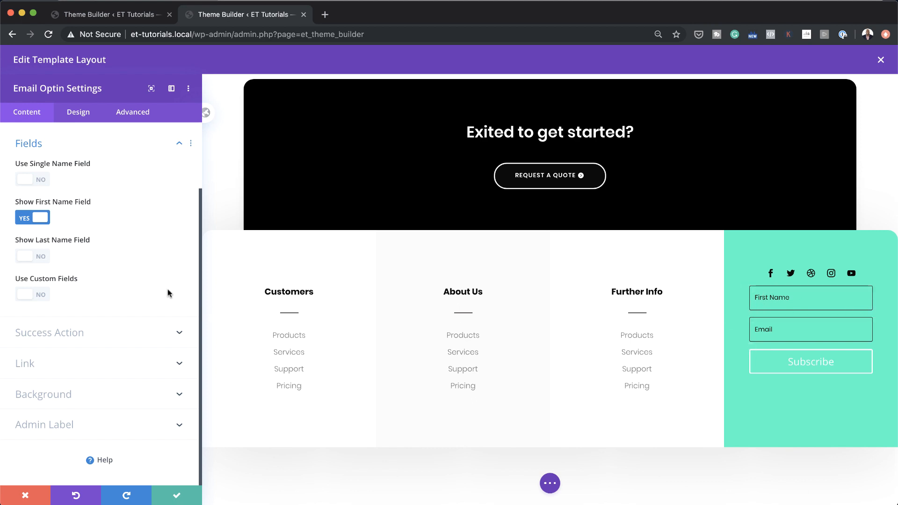
{"action": "left_click", "coordinate": [41, 256]}
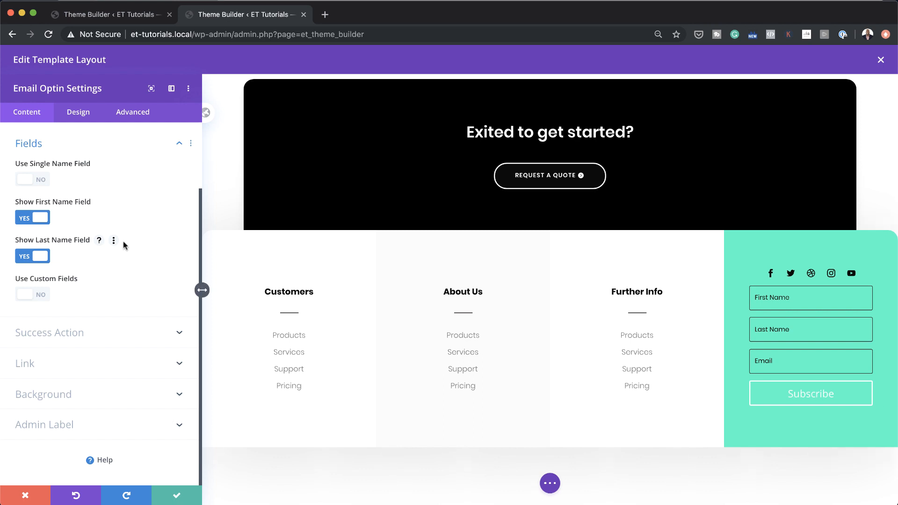
Step: Enable custom styles for the Email Optin button, with text color #0a122a and a text size of 12px
{"action": "left_click", "coordinate": [70, 115]}
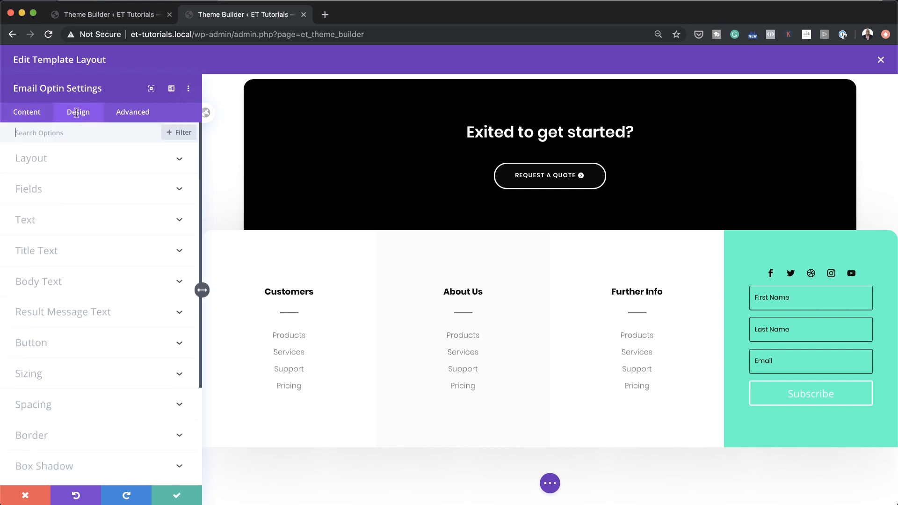
{"action": "left_click", "coordinate": [31, 353]}
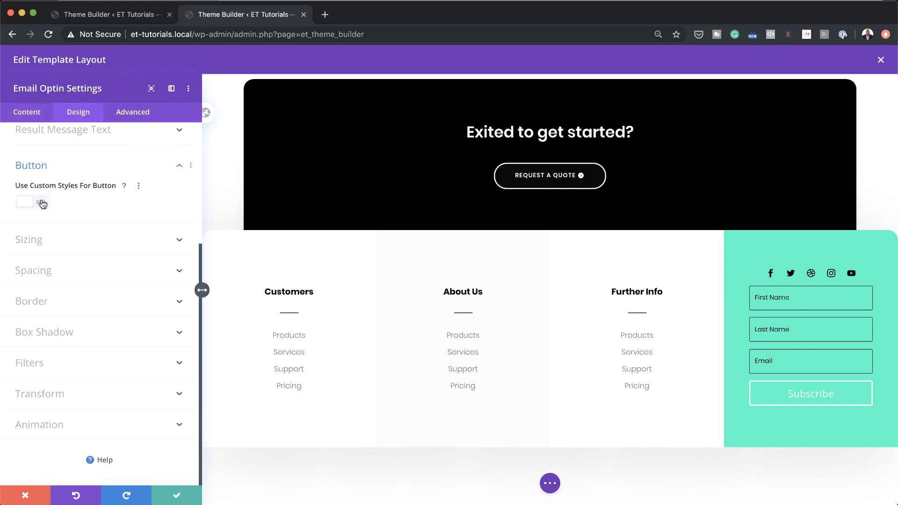
{"action": "left_click", "coordinate": [41, 202]}
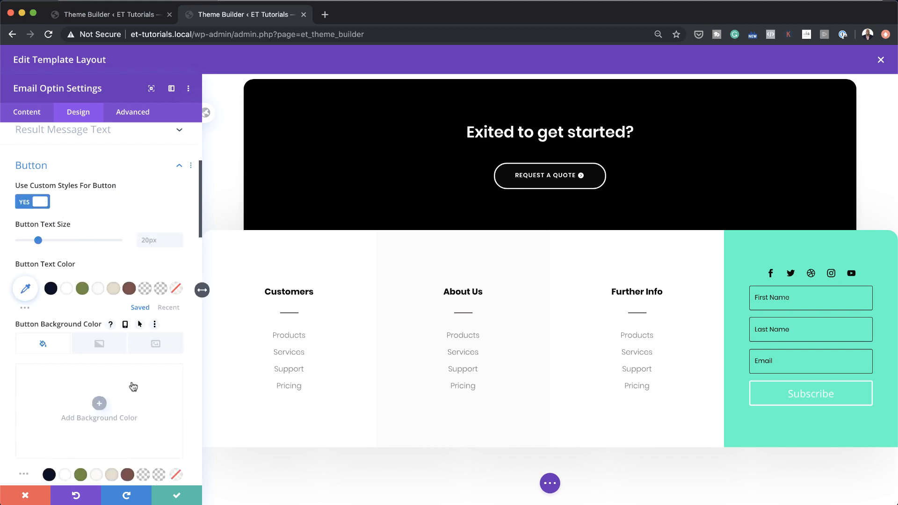
{"action": "left_click", "coordinate": [51, 289]}
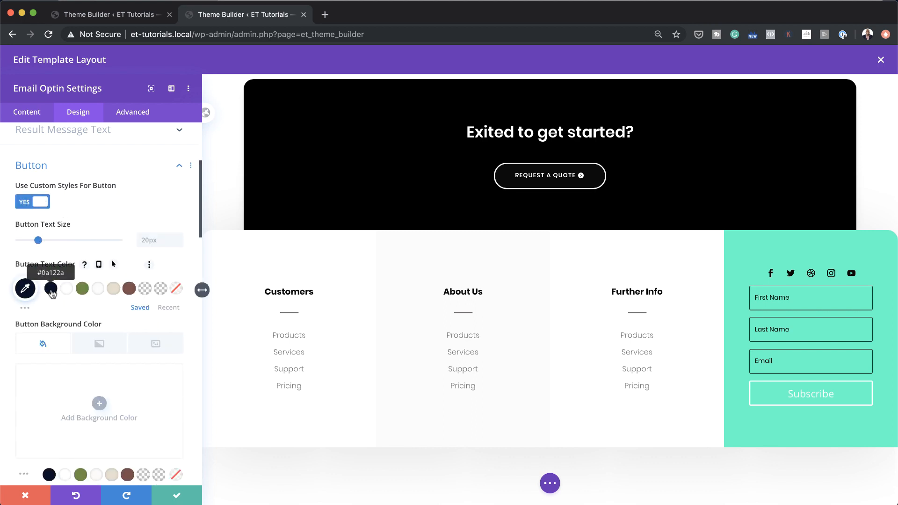
{"action": "left_click", "coordinate": [145, 242]}
{"action": "type", "text": "12px"}
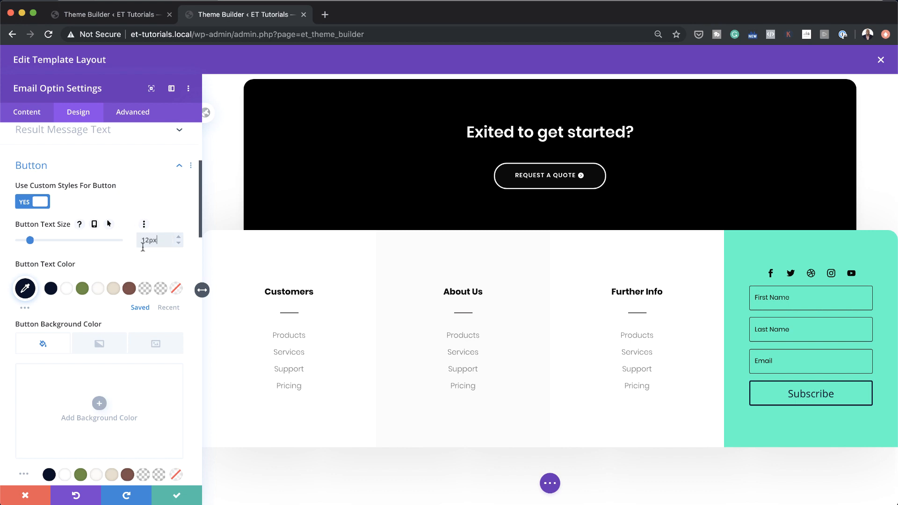
Step: Give the Email Optin button a white background and set its border width to 0px
{"action": "scroll", "coordinate": [99, 397], "scroll_direction": "down", "scroll_amount": 1}
{"action": "left_click", "coordinate": [99, 396]}
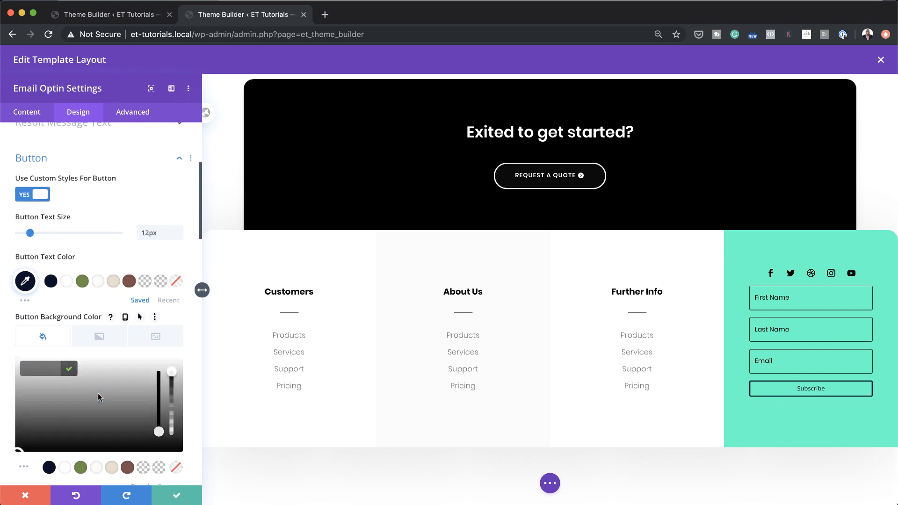
{"action": "left_click", "coordinate": [65, 467]}
{"action": "scroll", "coordinate": [67, 434], "scroll_direction": "down", "scroll_amount": 2}
{"action": "scroll", "coordinate": [67, 435], "scroll_direction": "down", "scroll_amount": 4}
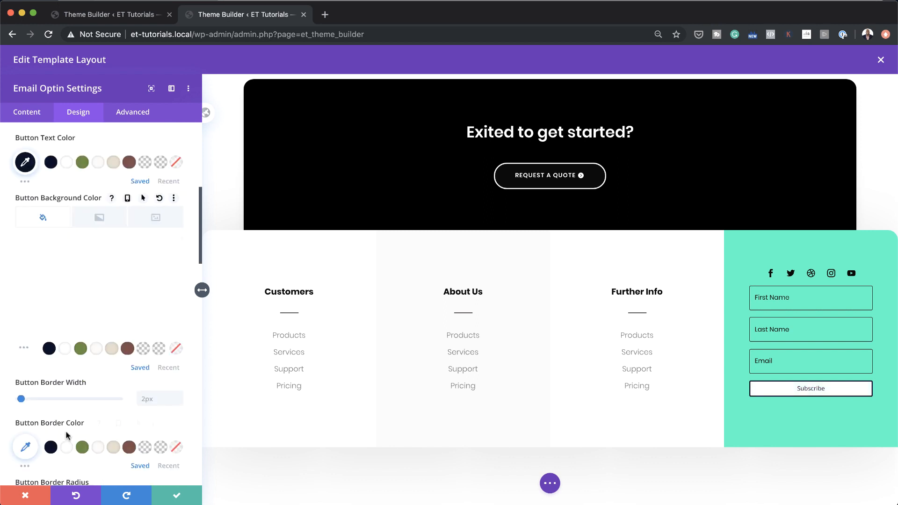
{"action": "left_click_drag", "start_coordinate": [21, 383], "coordinate": [7, 384]}
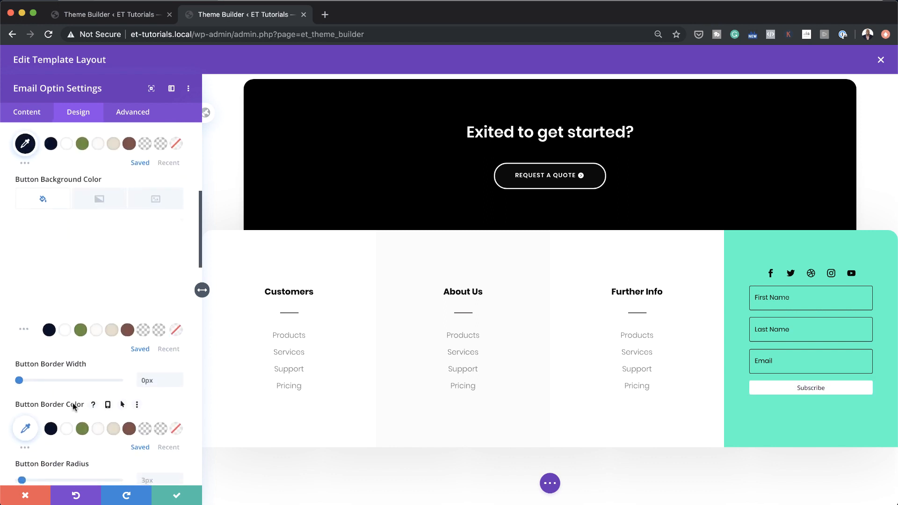
Step: Set the Email Optin button's border radius to 100px and its letter spacing to 1px
{"action": "scroll", "coordinate": [72, 402], "scroll_direction": "down", "scroll_amount": 4}
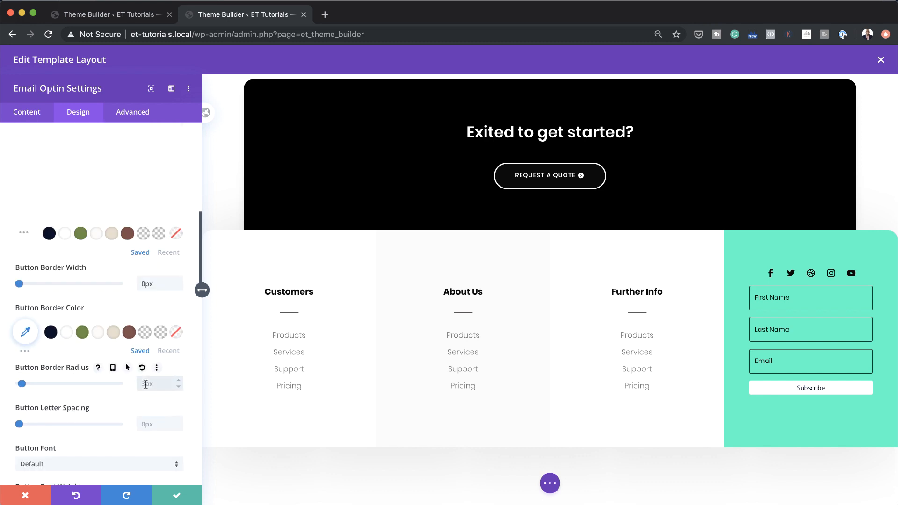
{"action": "key", "text": "Return"}
{"action": "left_click", "coordinate": [155, 423]}
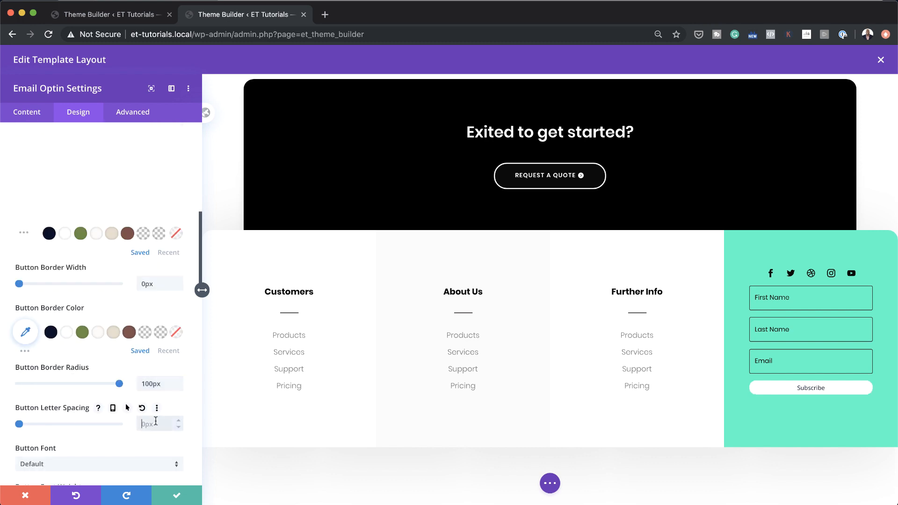
{"action": "type", "text": "1"}
{"action": "key", "text": "Return"}
{"action": "scroll", "coordinate": [140, 414], "scroll_direction": "down", "scroll_amount": 2}
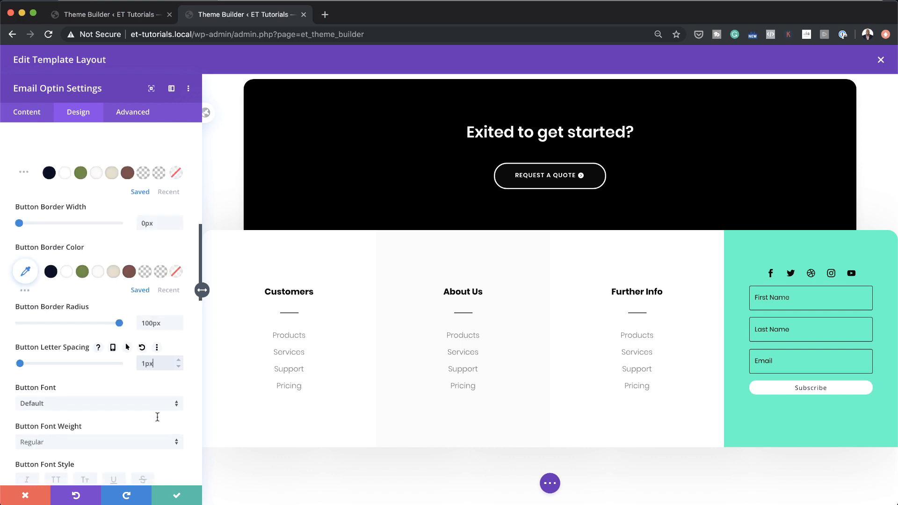
Step: Style the Email Optin button text in Poppins, Semi Bold and all uppercase
{"action": "left_click", "coordinate": [123, 408]}
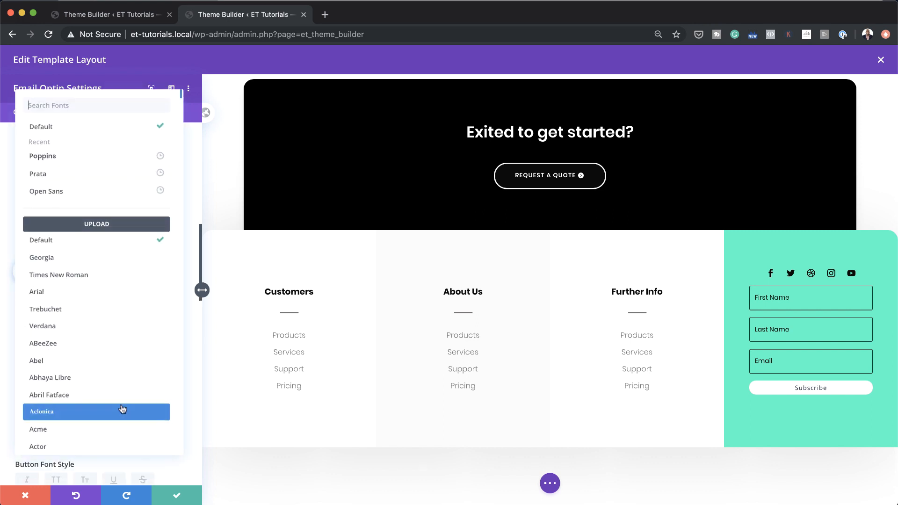
{"action": "left_click", "coordinate": [84, 156]}
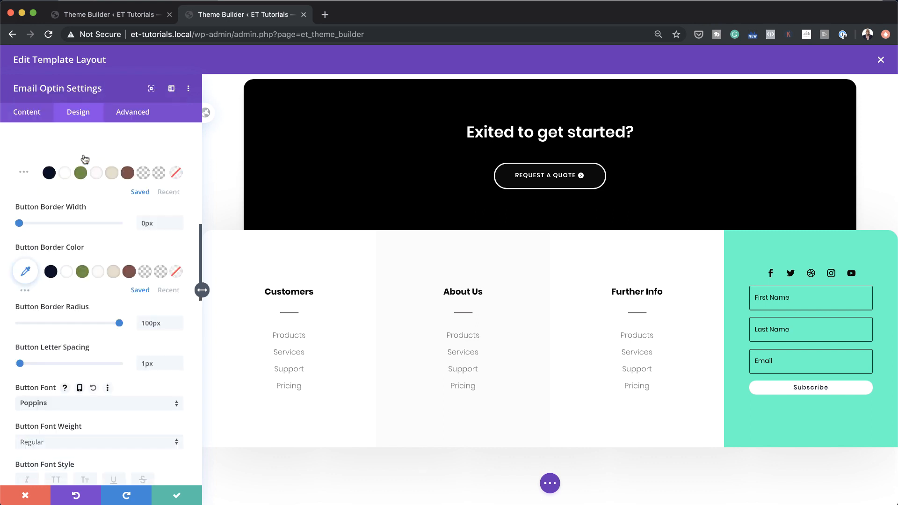
{"action": "scroll", "coordinate": [140, 449], "scroll_direction": "down", "scroll_amount": 3}
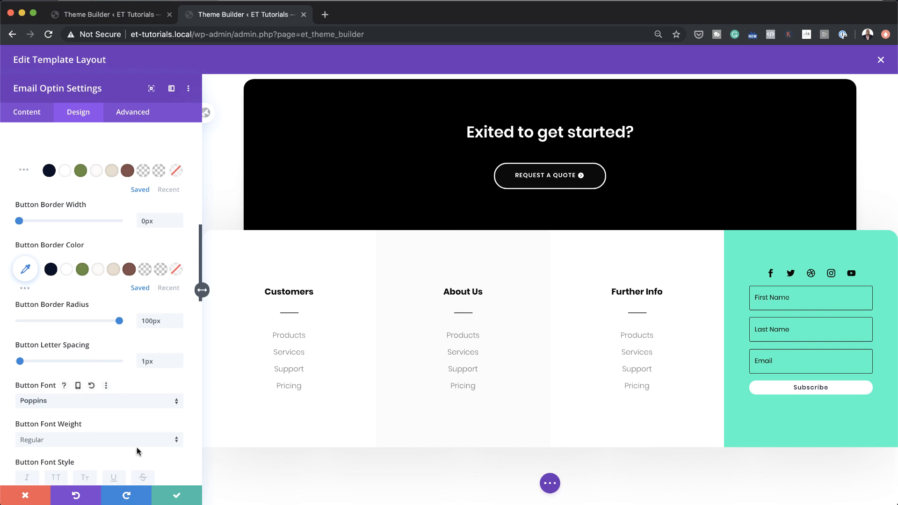
{"action": "left_click", "coordinate": [86, 354]}
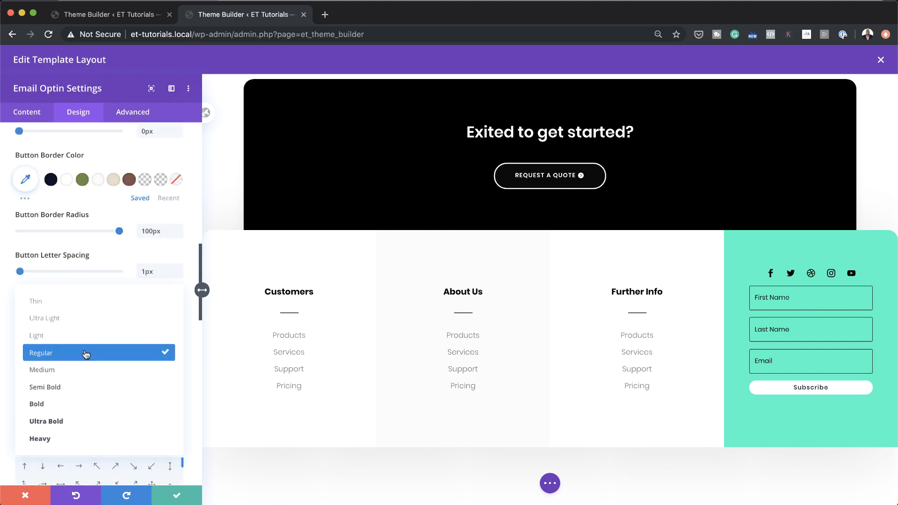
{"action": "left_click", "coordinate": [85, 385]}
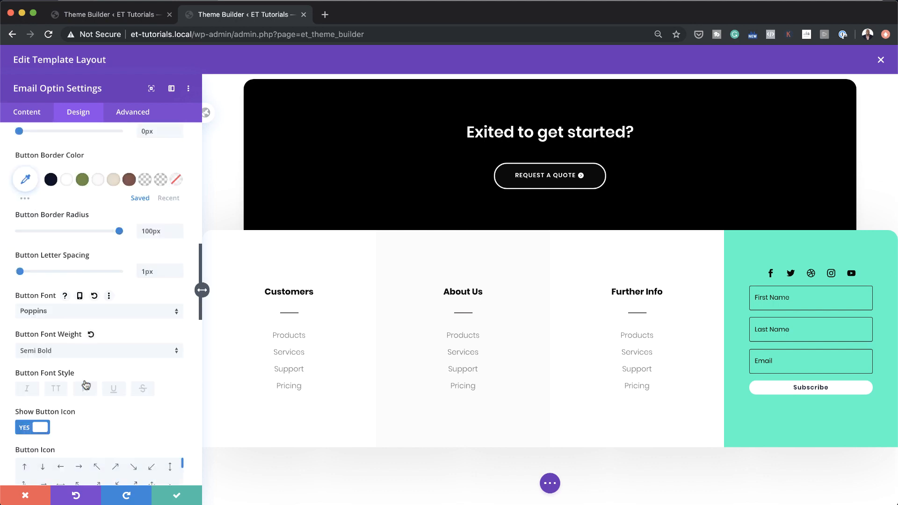
{"action": "left_click", "coordinate": [56, 390]}
Step: Give the Email Optin button the filled-circle right-arrow icon and make it show without hovering
{"action": "scroll", "coordinate": [190, 412], "scroll_direction": "down", "scroll_amount": 5}
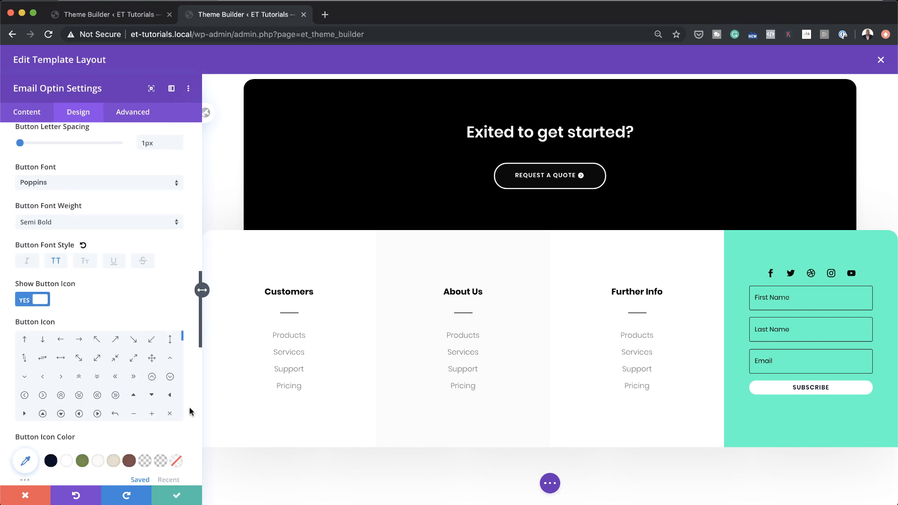
{"action": "left_click_drag", "start_coordinate": [184, 299], "coordinate": [185, 338]}
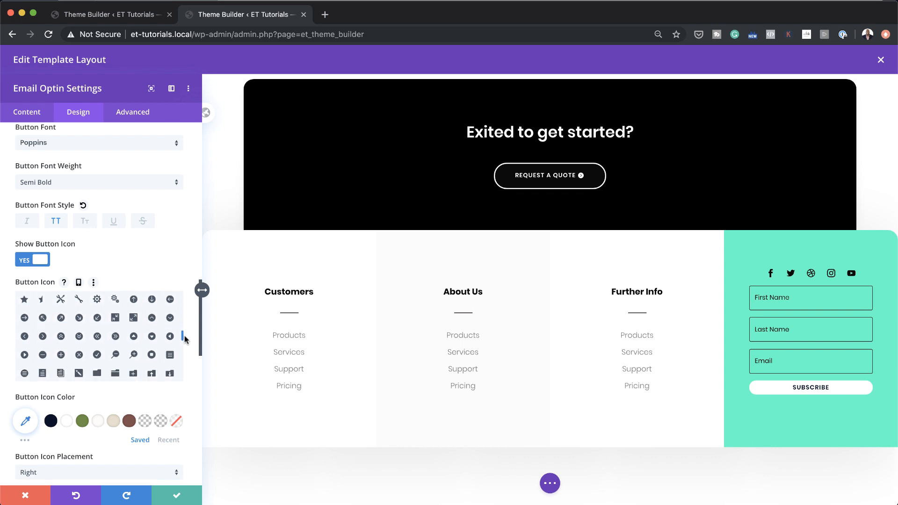
{"action": "left_click", "coordinate": [42, 336]}
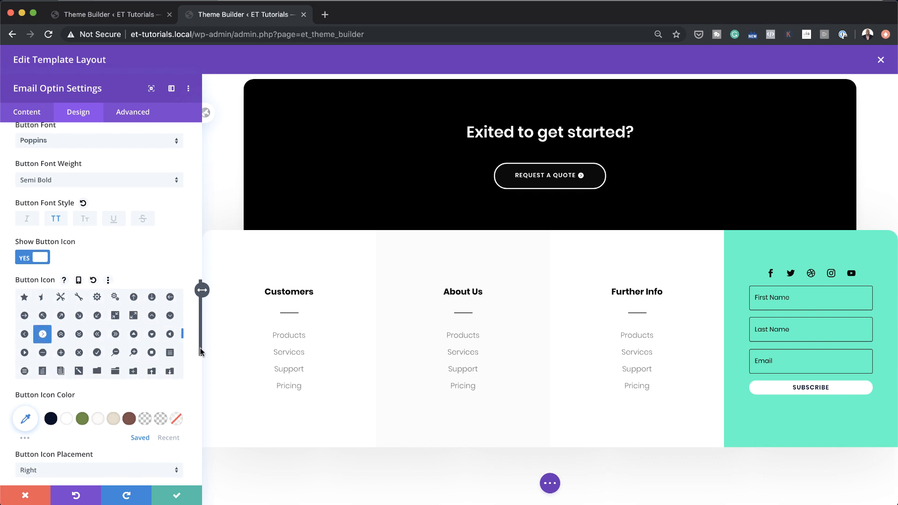
{"action": "left_click_drag", "start_coordinate": [198, 349], "coordinate": [201, 387]}
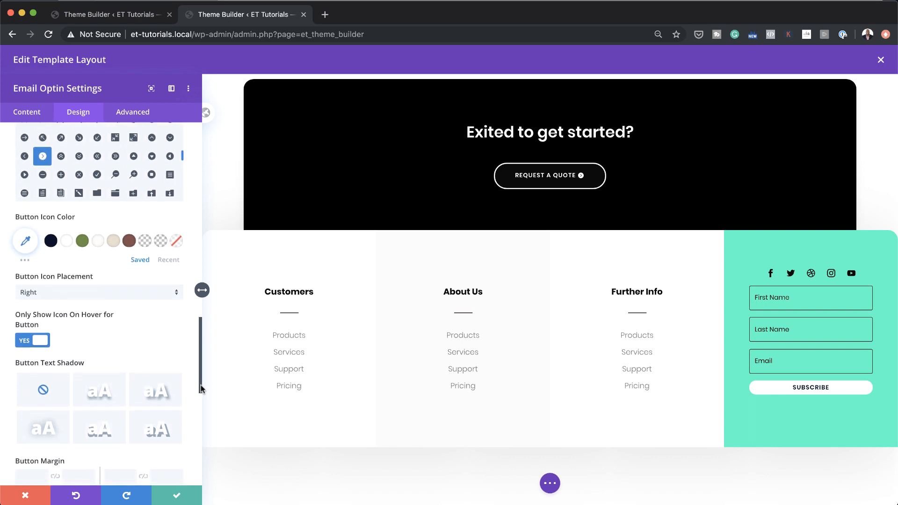
{"action": "left_click", "coordinate": [25, 341]}
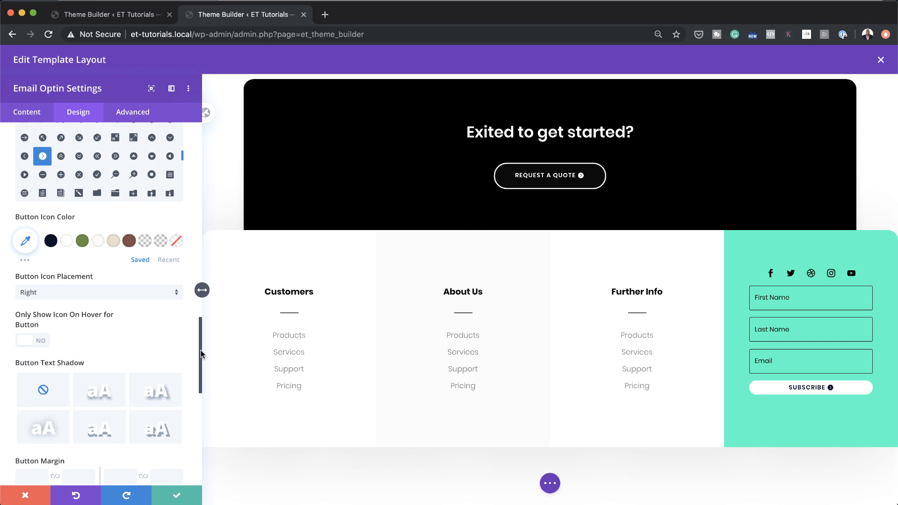
Step: Set the Email Optin button's top and bottom padding to 15px and save the module settings
{"action": "left_click_drag", "start_coordinate": [201, 349], "coordinate": [203, 385]}
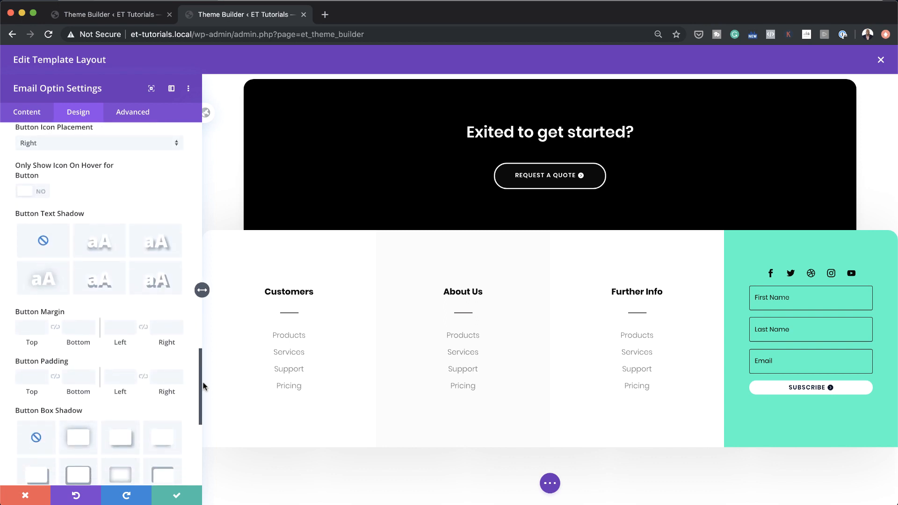
{"action": "left_click", "coordinate": [39, 382]}
{"action": "type", "text": "15"}
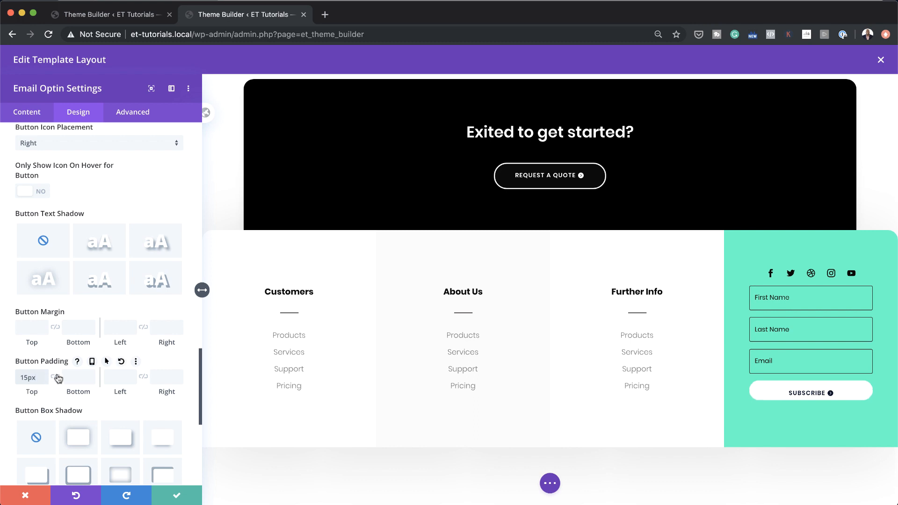
{"action": "left_click", "coordinate": [55, 376]}
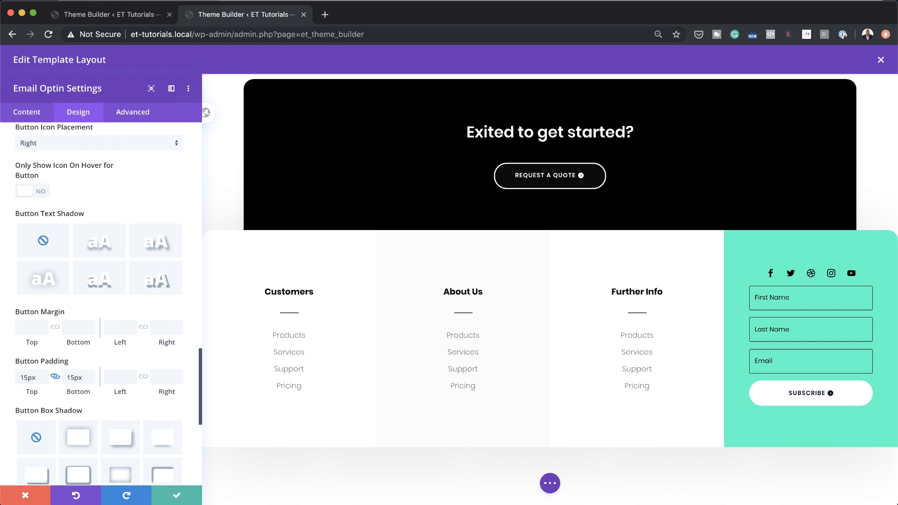
{"action": "left_click", "coordinate": [177, 495]}
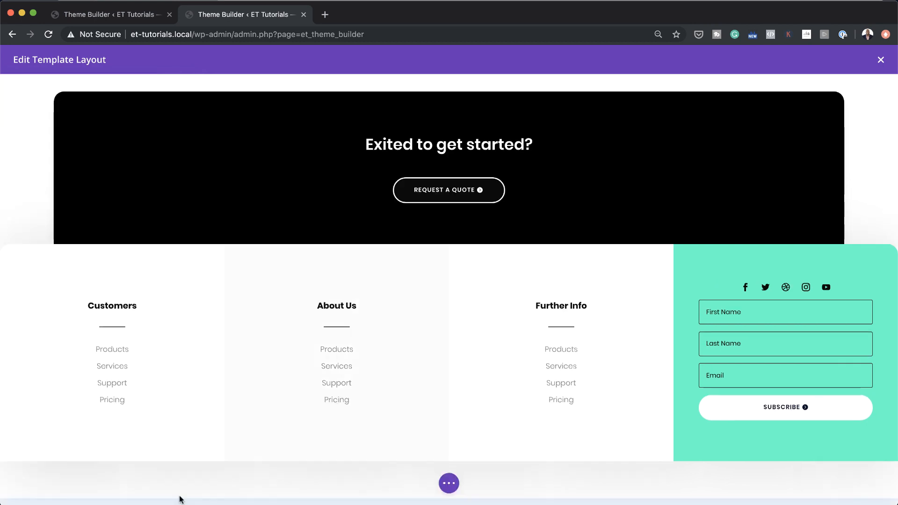
Step: Add a Text module below the Email Optin form and use the Current Date dynamic content as its body
{"action": "left_click", "coordinate": [785, 403]}
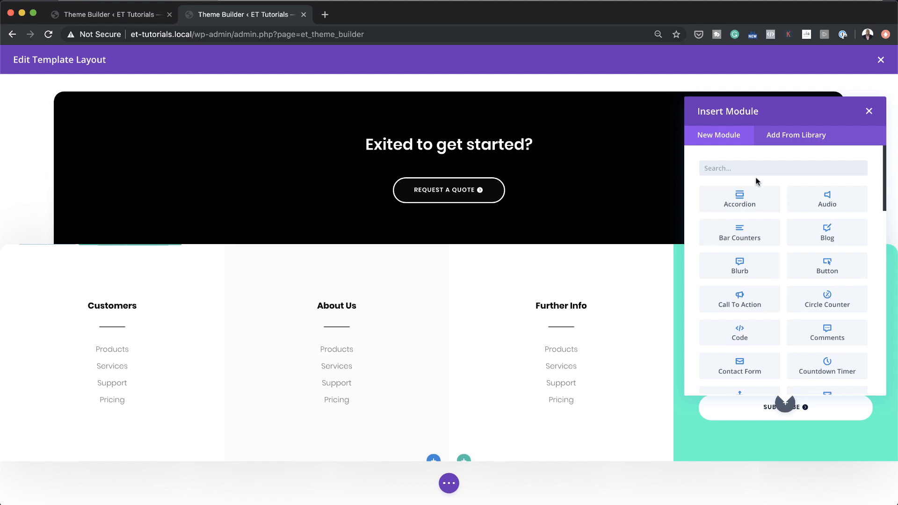
{"action": "type", "text": "text"}
{"action": "left_click", "coordinate": [730, 201]}
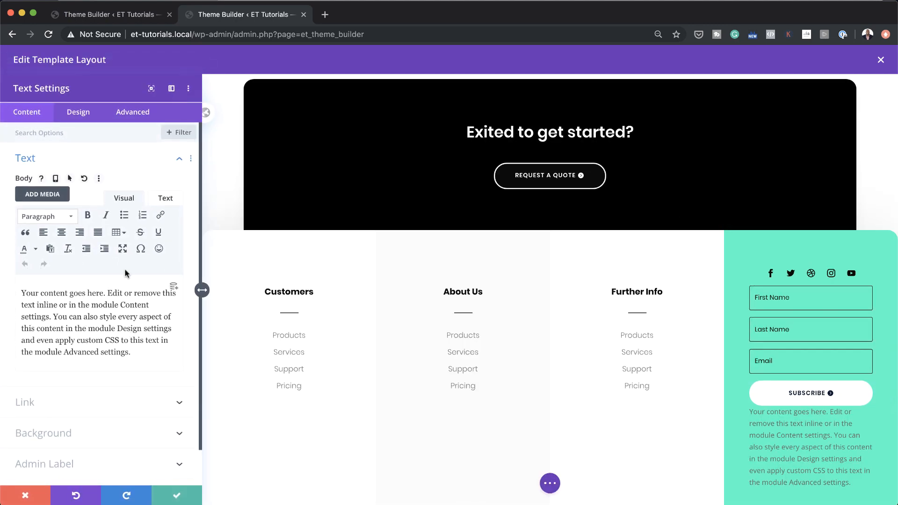
{"action": "left_click", "coordinate": [177, 290]}
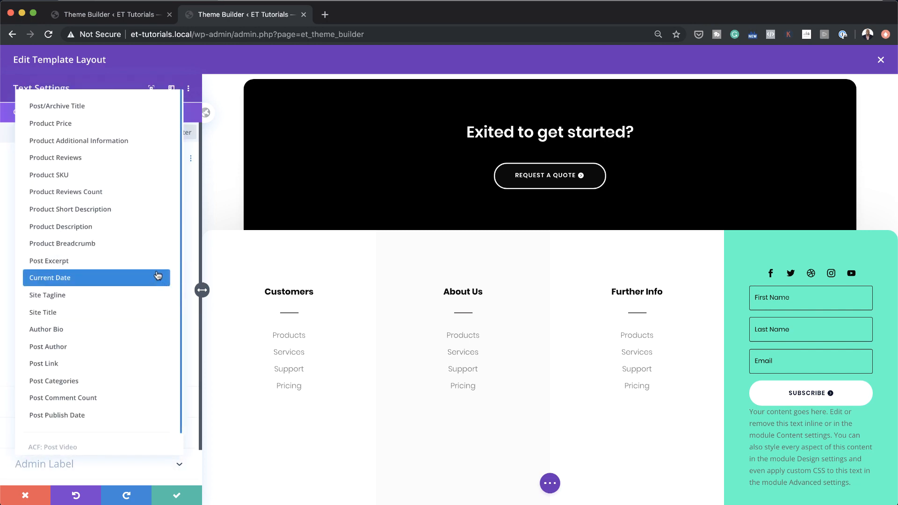
{"action": "left_click", "coordinate": [142, 279]}
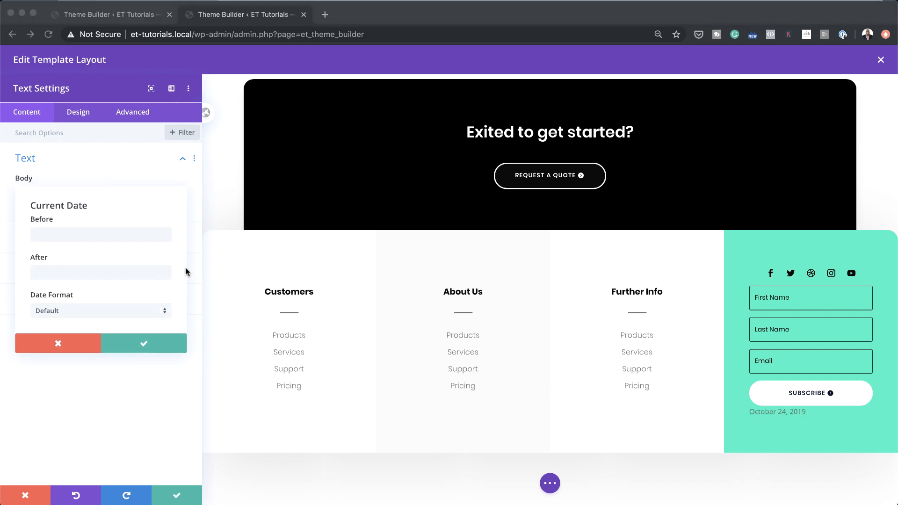
Step: Surround the current date with "Copyright &copy;" before it and "| All Rights Reserved" after it
{"action": "left_click", "coordinate": [82, 234]}
{"action": "type", "text": "Copyright &copy;"}
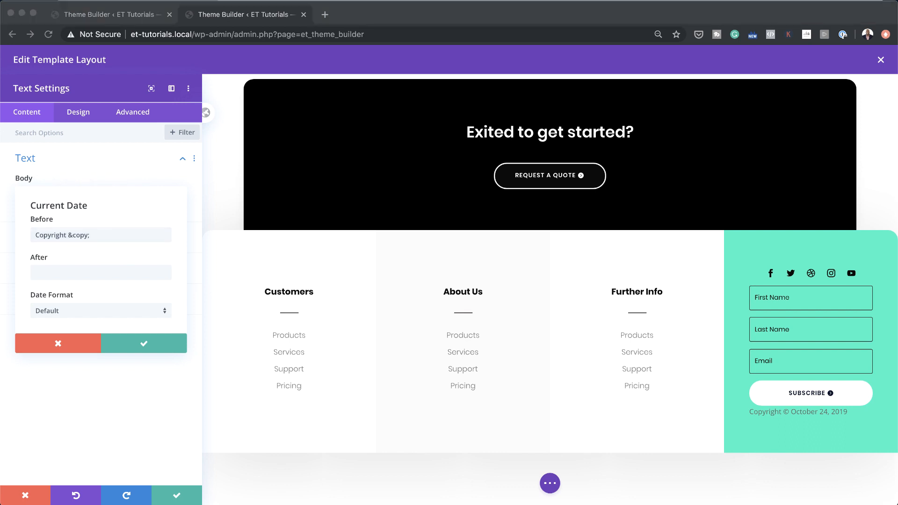
{"action": "left_click", "coordinate": [141, 271]}
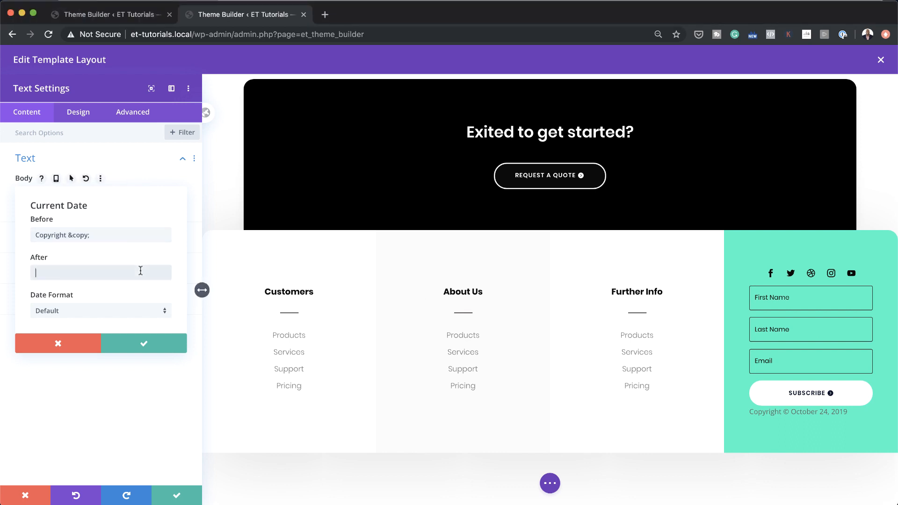
{"action": "type", "text": "| All Rights Reserved"}
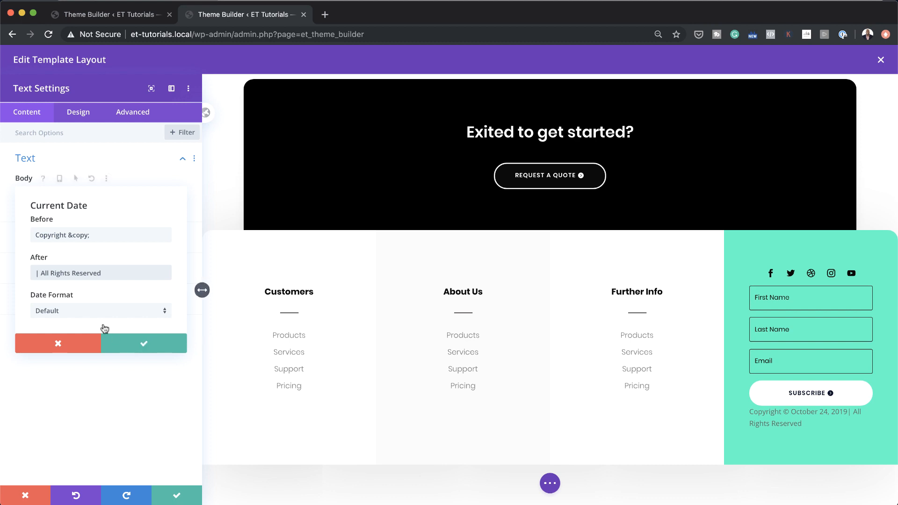
Step: Give the current date the custom format 20y and save the dynamic content settings
{"action": "left_click", "coordinate": [82, 311]}
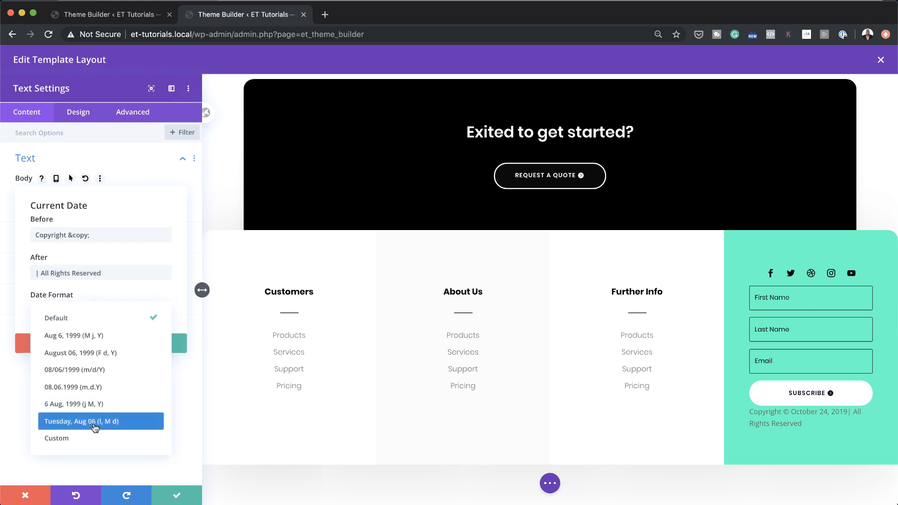
{"action": "left_click", "coordinate": [89, 438]}
{"action": "left_click", "coordinate": [72, 350]}
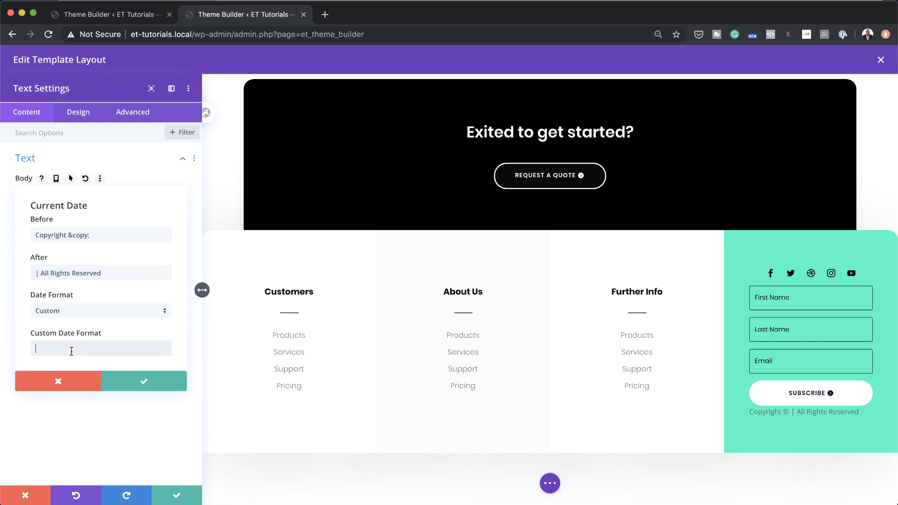
{"action": "type", "text": "20y"}
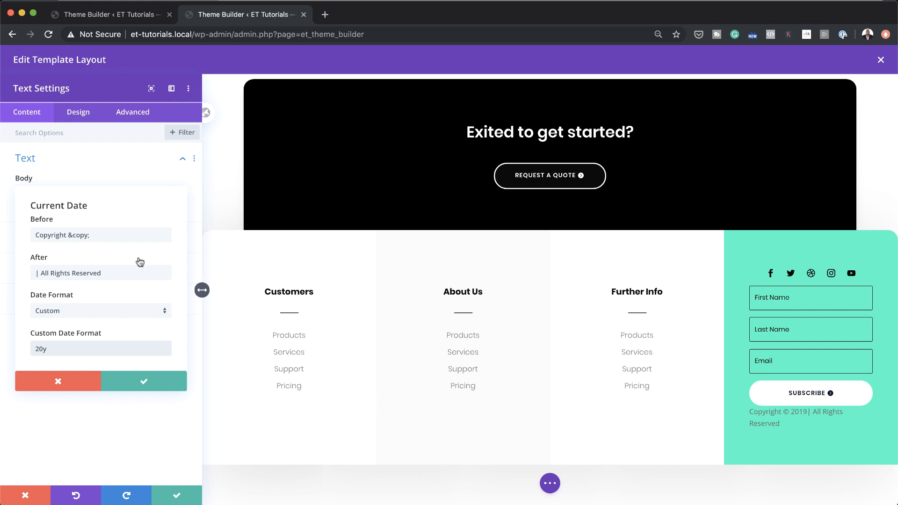
{"action": "left_click", "coordinate": [145, 384]}
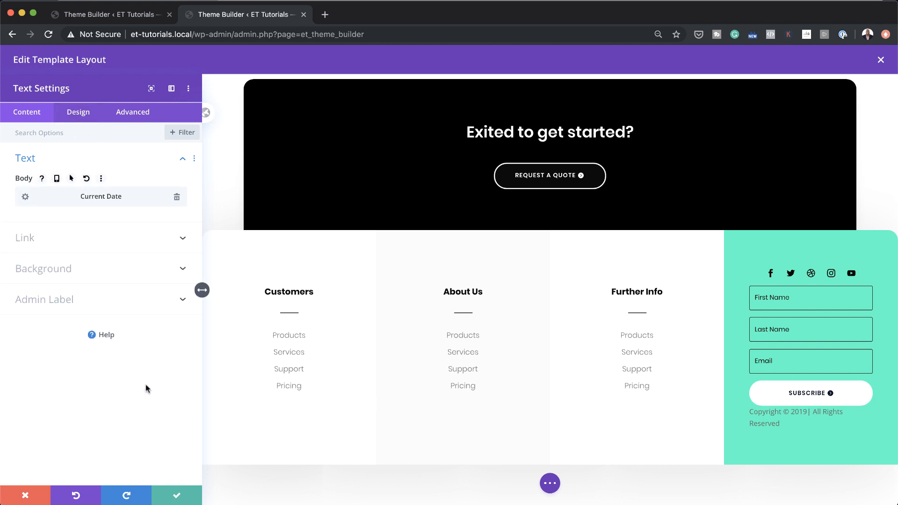
Step: Style the copyright text in Poppins with the dark navy swatch color and a slightly larger text size
{"action": "left_click", "coordinate": [86, 117]}
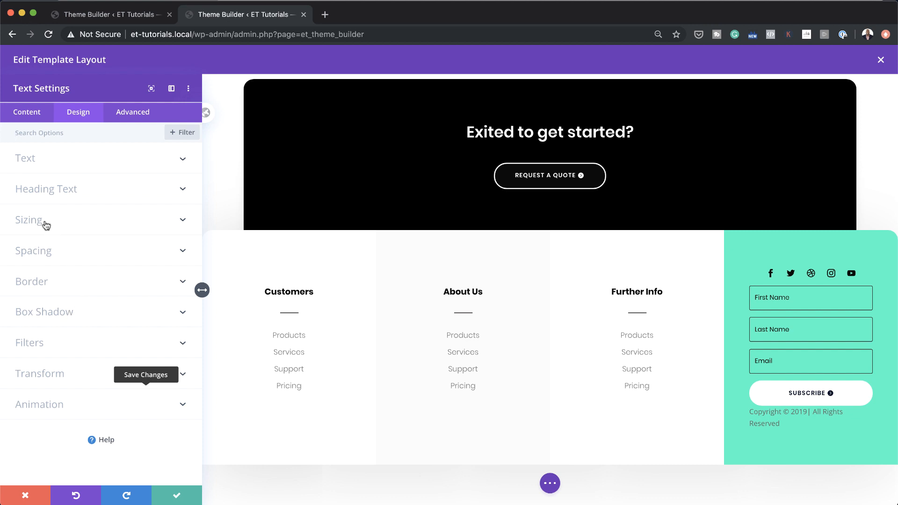
{"action": "left_click", "coordinate": [28, 158]}
{"action": "left_click", "coordinate": [66, 229]}
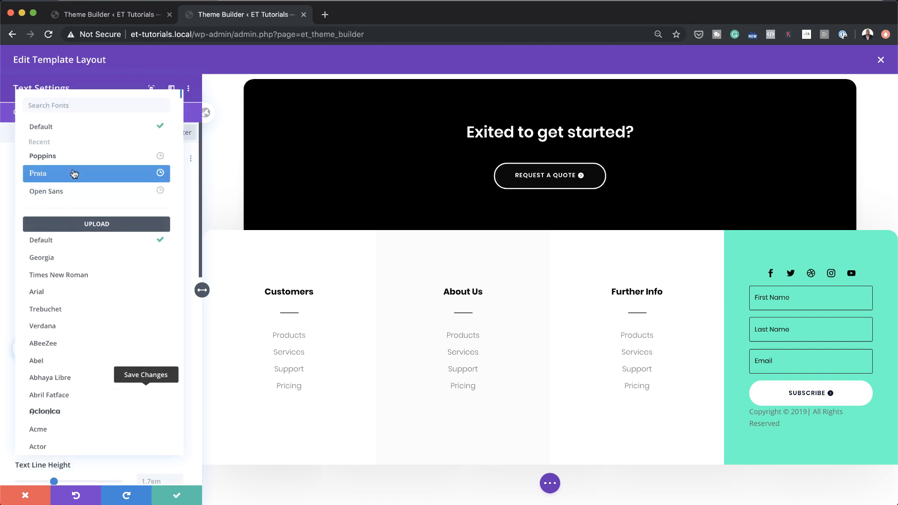
{"action": "left_click", "coordinate": [84, 157]}
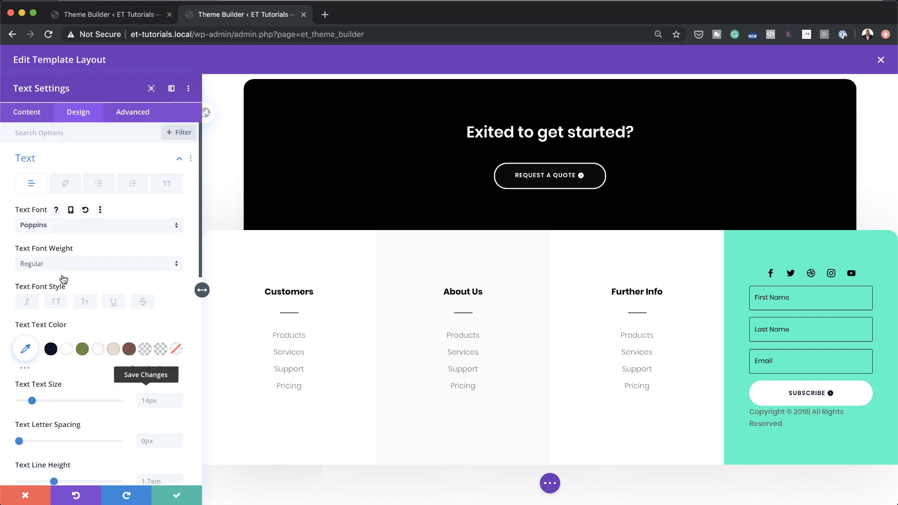
{"action": "left_click", "coordinate": [50, 348]}
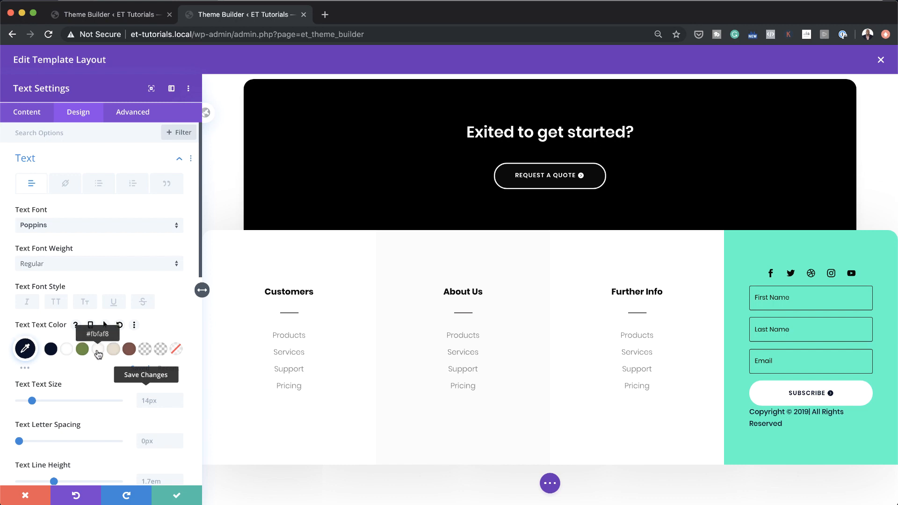
{"action": "scroll", "coordinate": [96, 356], "scroll_direction": "down", "scroll_amount": 1}
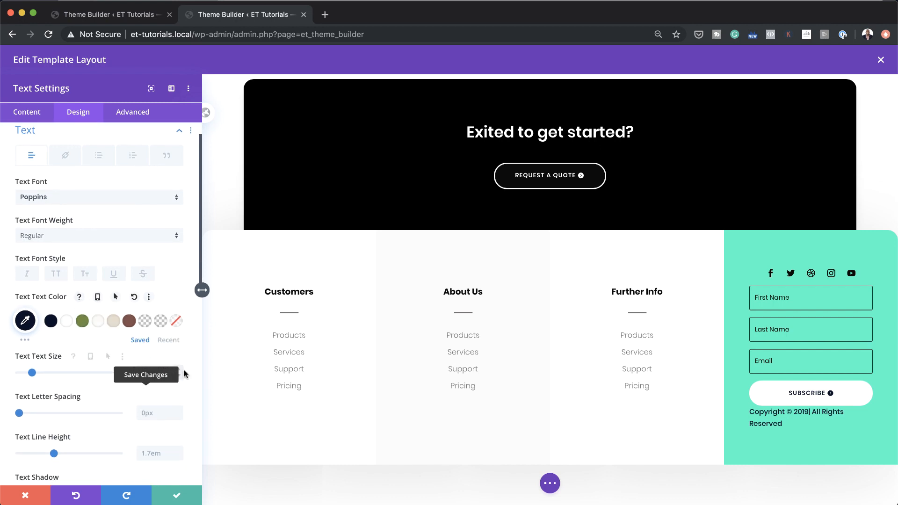
{"action": "scroll", "coordinate": [180, 372], "scroll_direction": "down", "scroll_amount": 10}
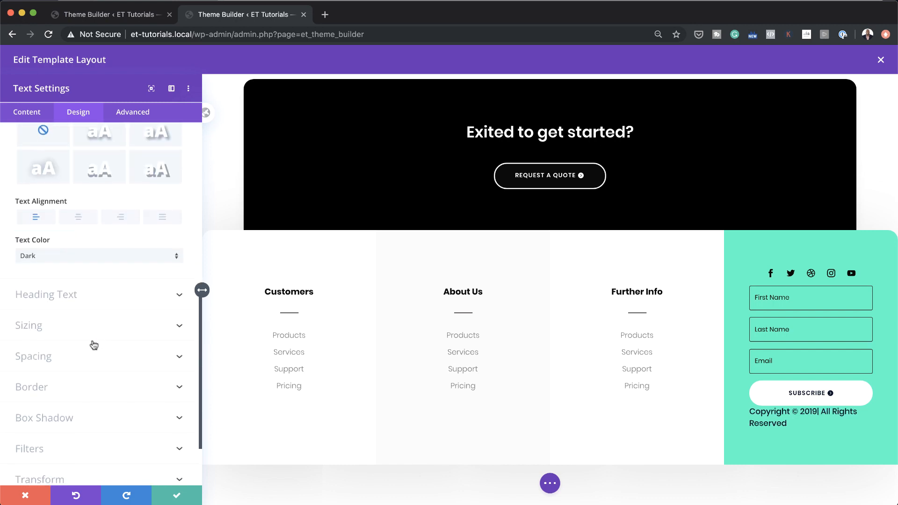
Step: Set the copyright text's top margin to 50px and leave the footer layout editor, saving the Theme Builder changes
{"action": "left_click", "coordinate": [52, 359]}
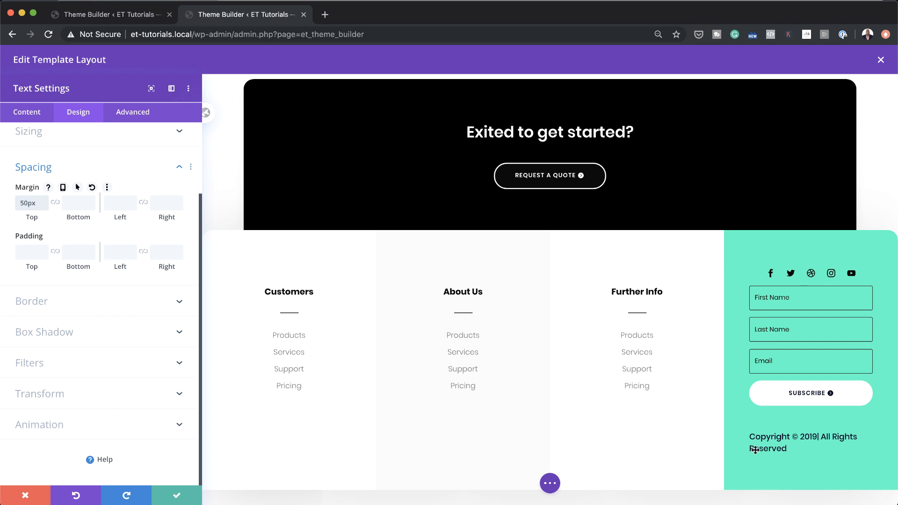
{"action": "left_click", "coordinate": [178, 496]}
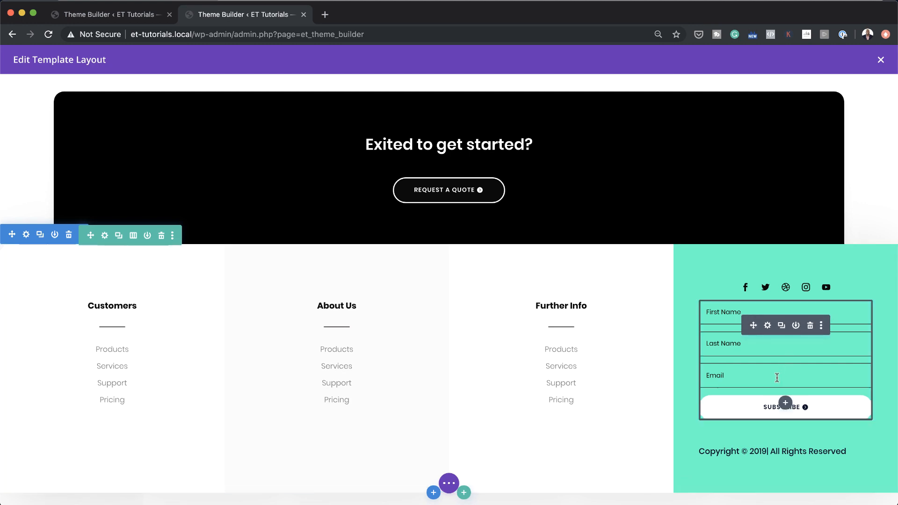
{"action": "left_click", "coordinate": [880, 60]}
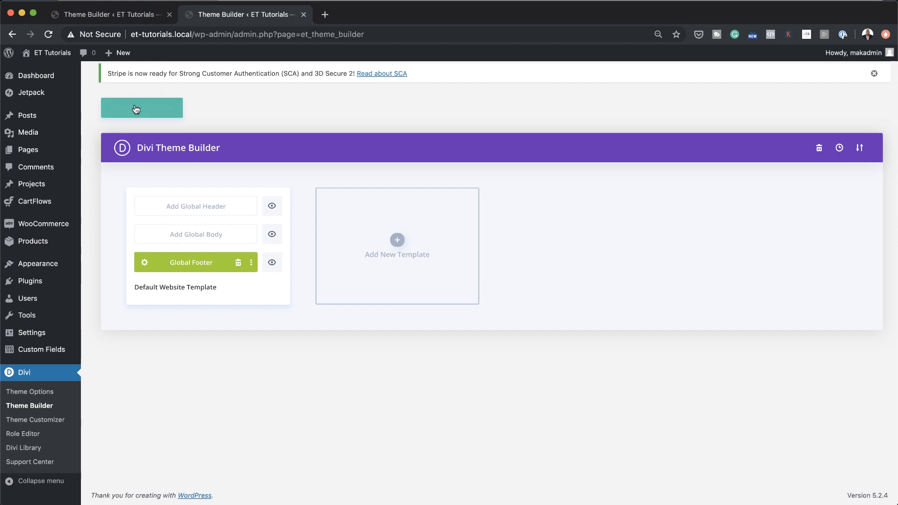
Step: Visit the live site and examine the finished global footer at the end of the homepage
{"action": "mouse_move", "coordinate": [56, 56]}
{"action": "left_click", "coordinate": [48, 73]}
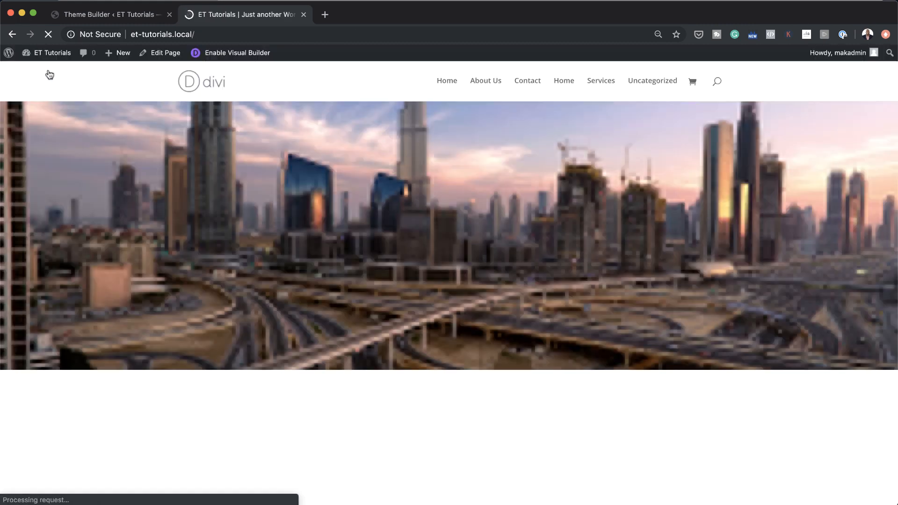
{"action": "scroll", "coordinate": [462, 291], "scroll_direction": "down", "scroll_amount": 5}
{"action": "scroll", "coordinate": [462, 290], "scroll_direction": "down", "scroll_amount": 15}
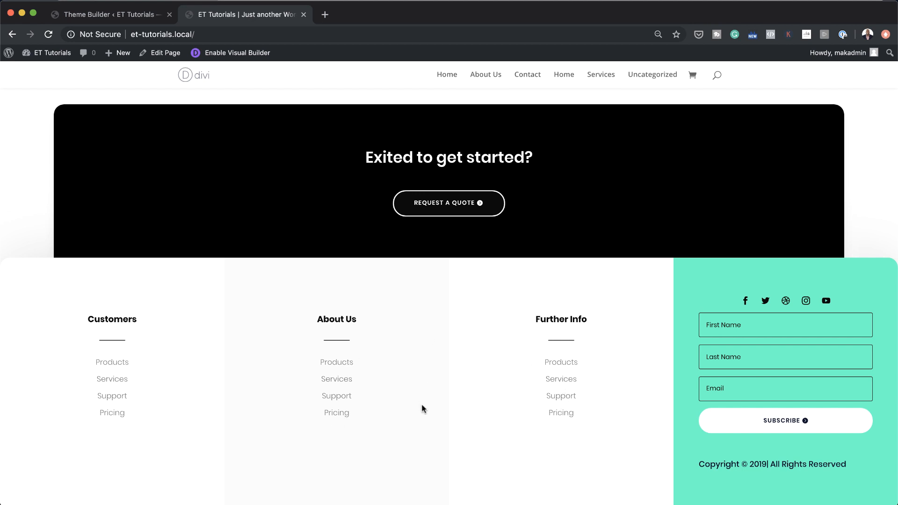
{"action": "scroll", "coordinate": [421, 405], "scroll_direction": "up", "scroll_amount": 3}
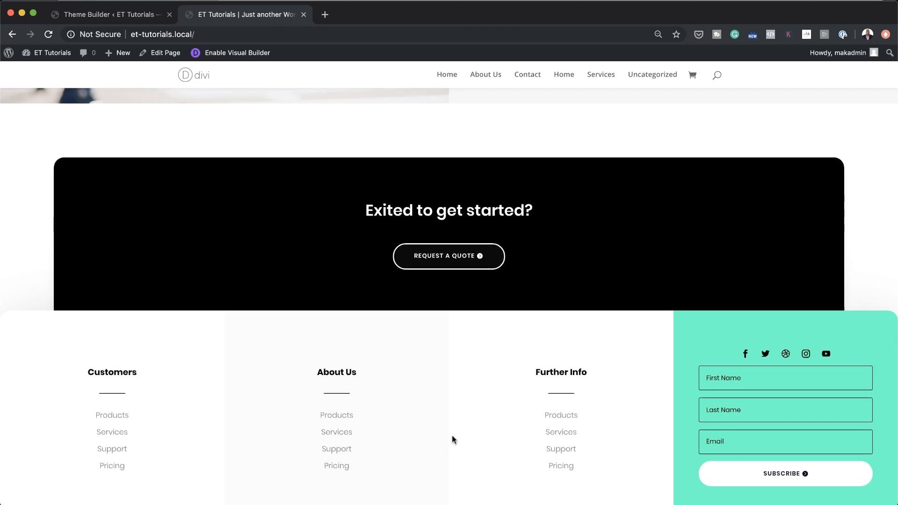
{"action": "scroll", "coordinate": [453, 468], "scroll_direction": "down", "scroll_amount": 3}
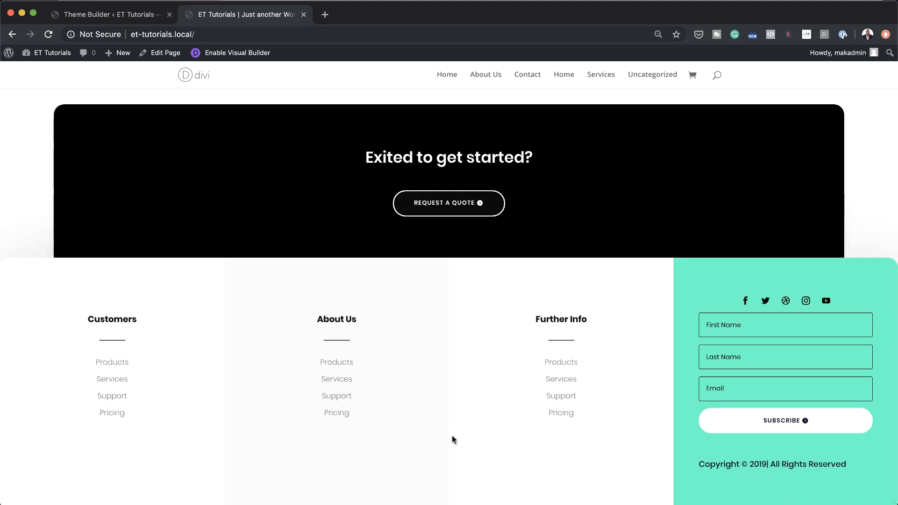